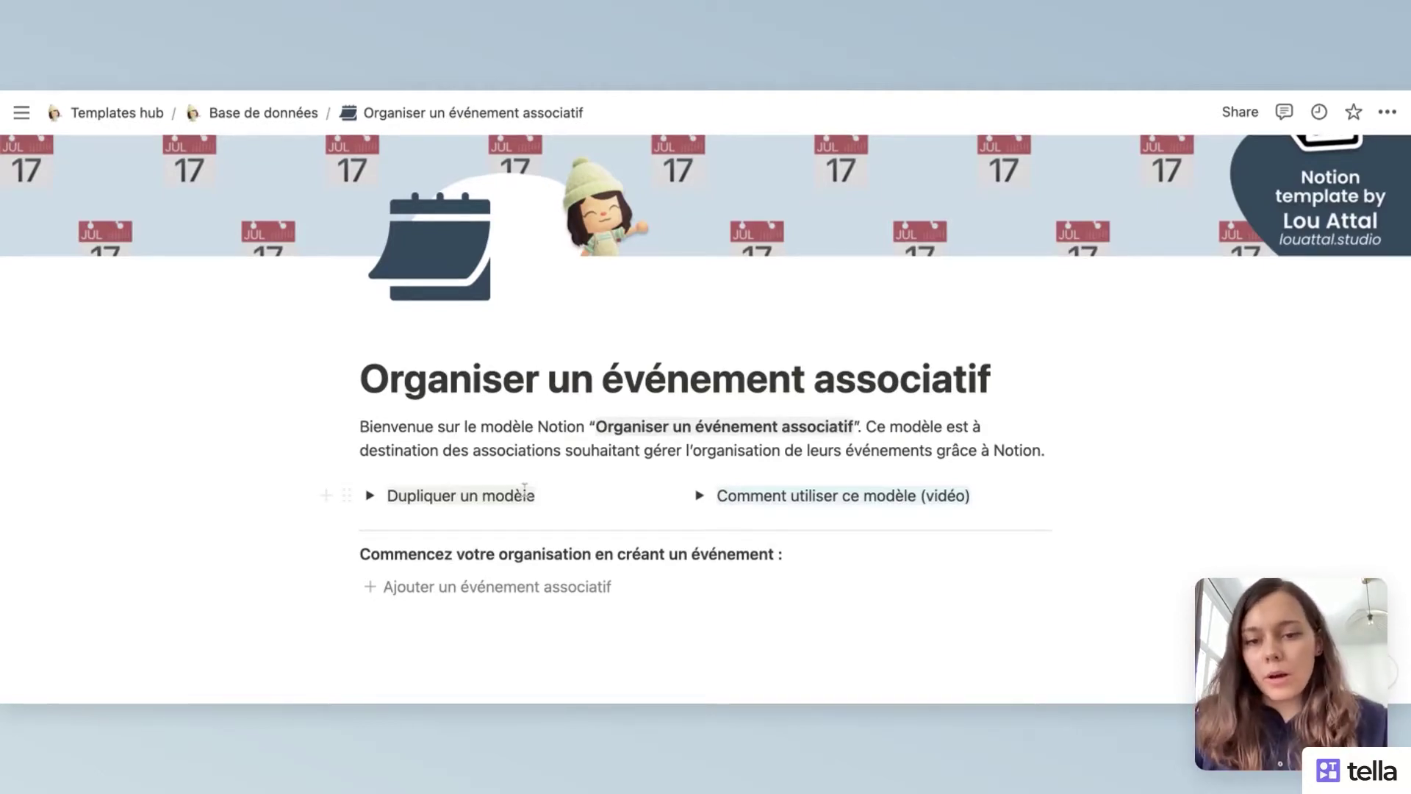
- Add a new associative event from the "Organiser un événement associatif" template page and open the created event page
scroll(524, 491, down, 2)
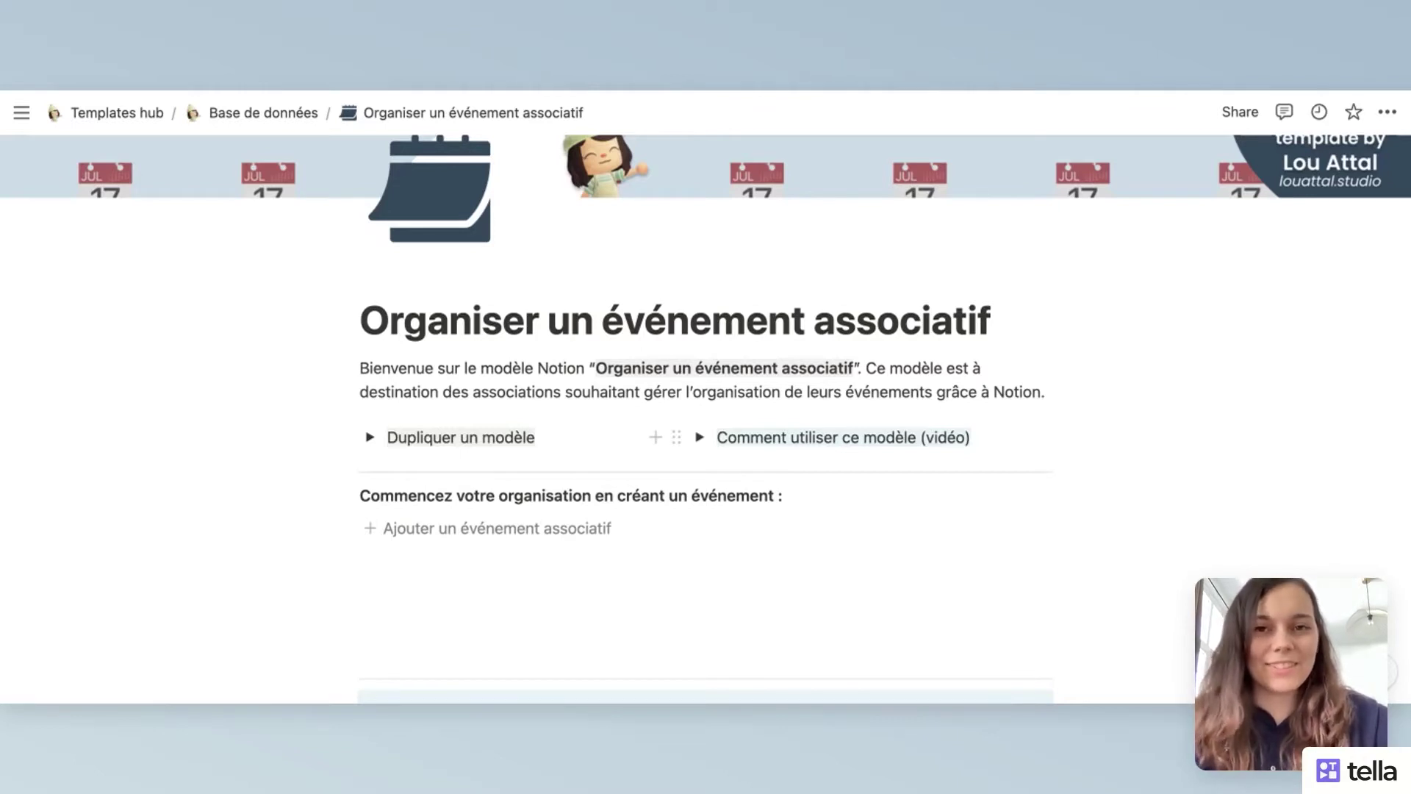
scroll(705, 437, down, 3)
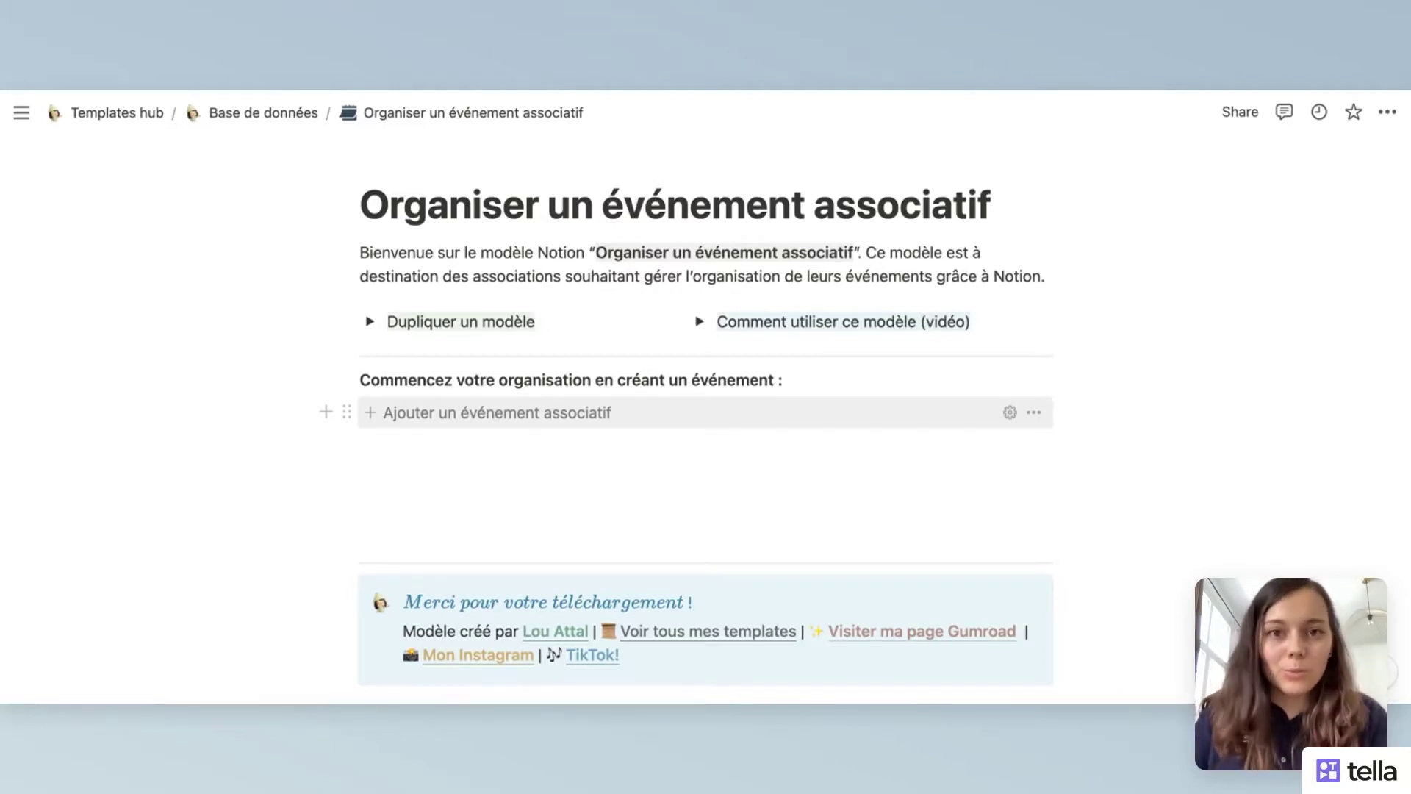
click(553, 414)
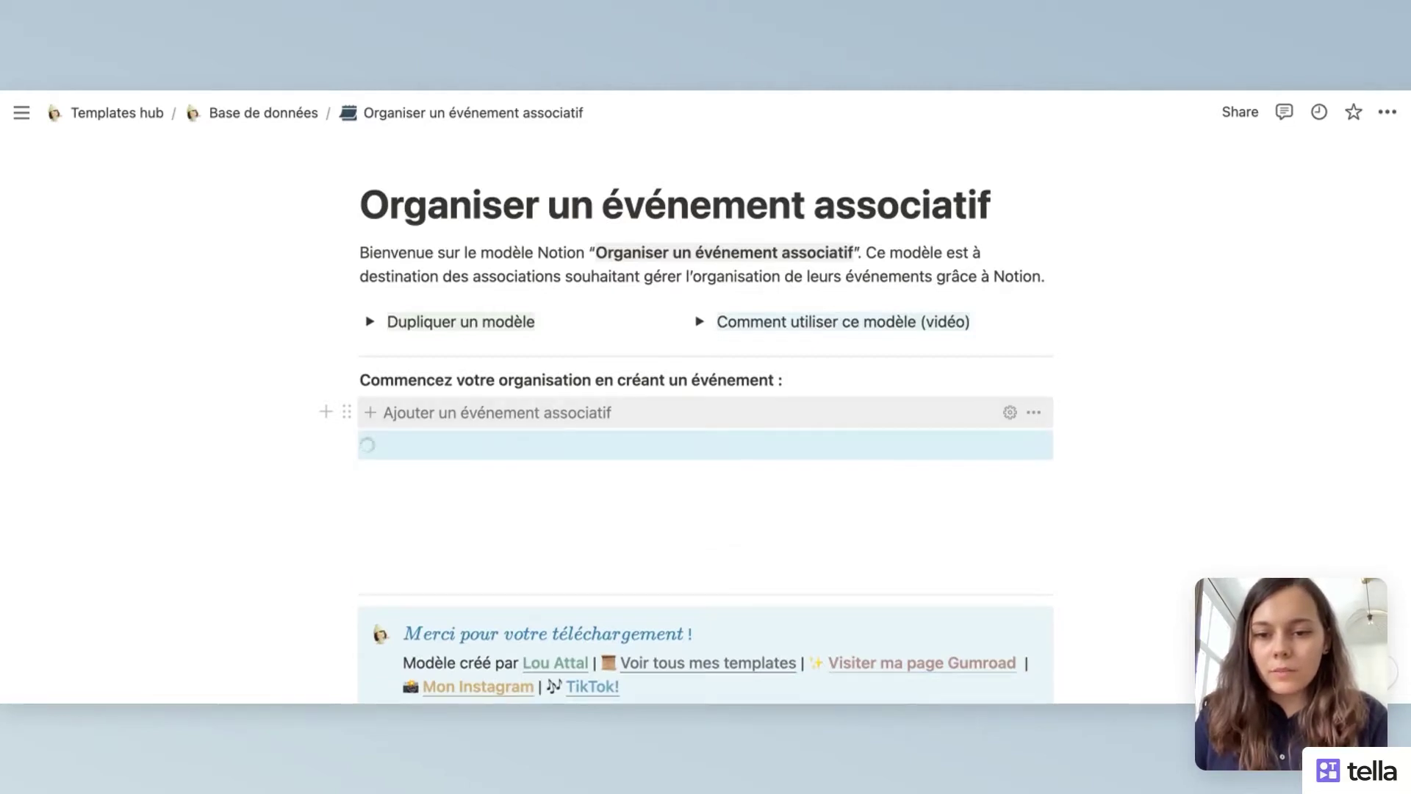
click(529, 441)
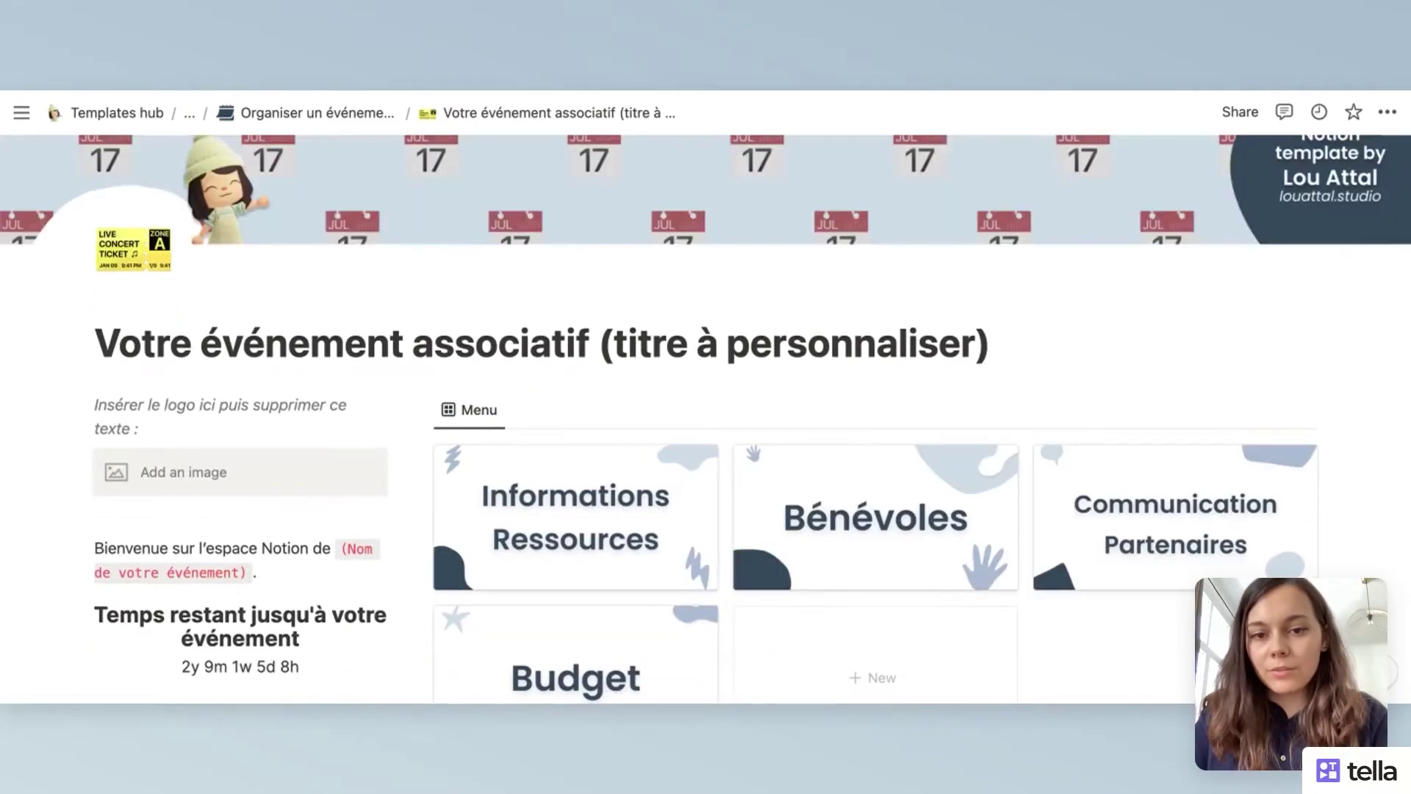
- Replace the event page's title with "Loulapalooza 2023"
scroll(494, 410, up, 2)
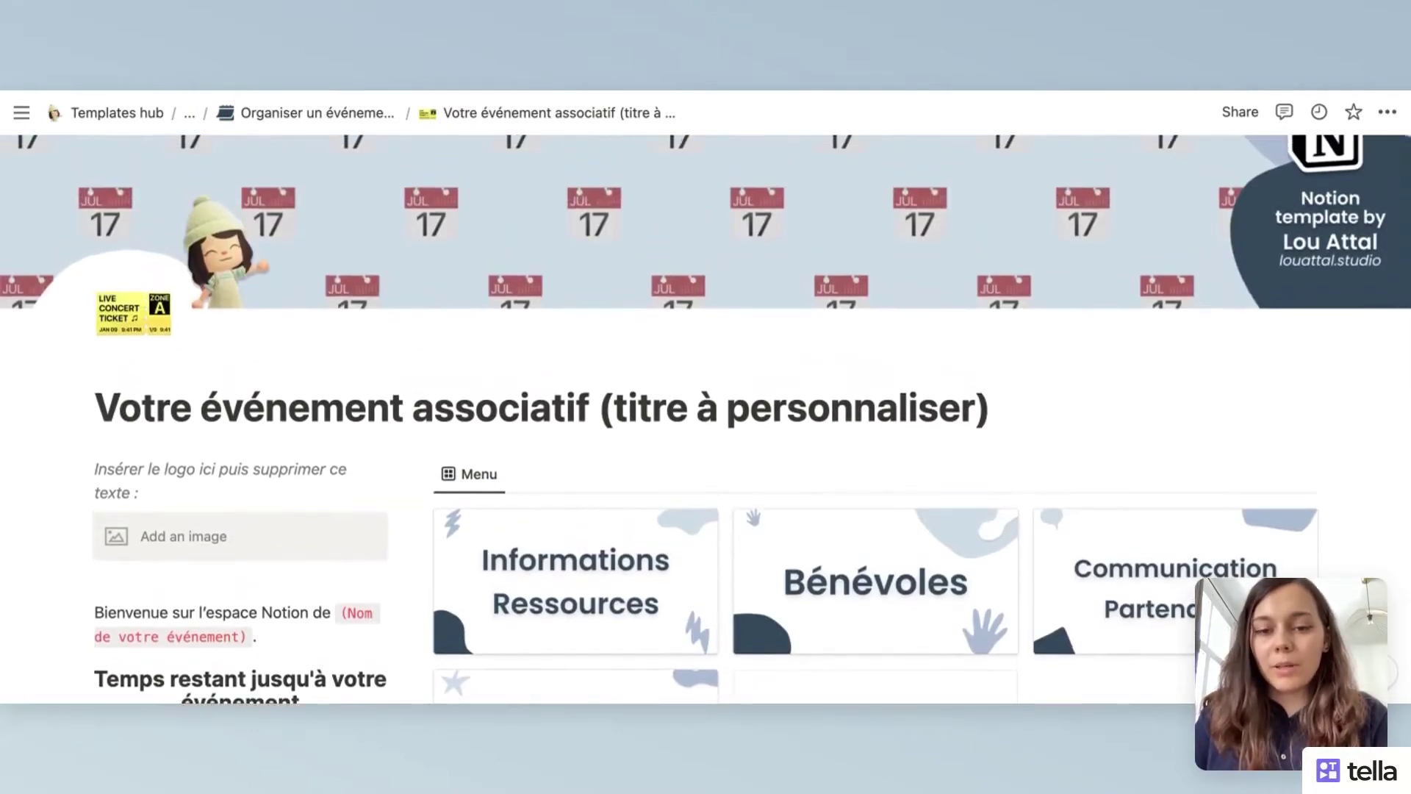
click(486, 409)
click(321, 400)
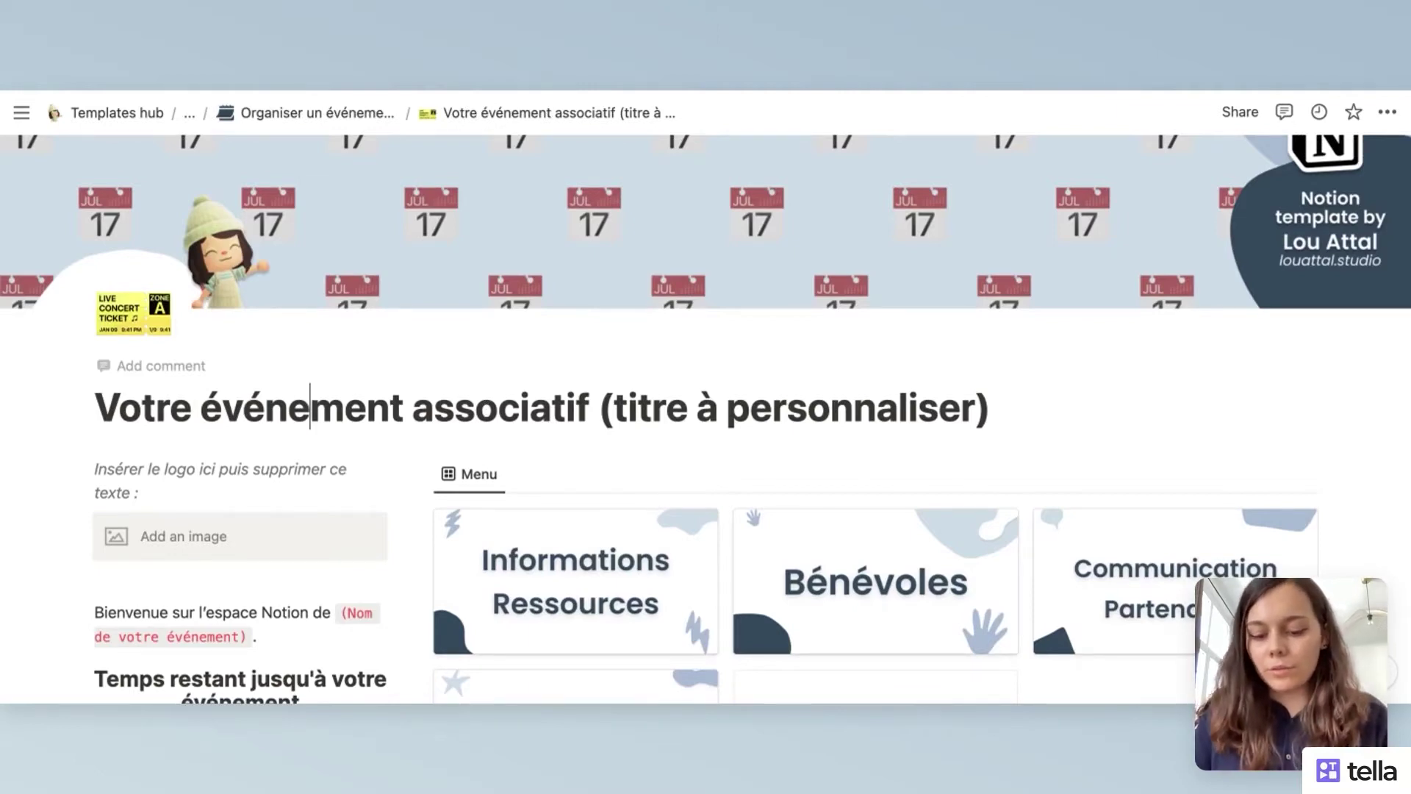
key(ctrl+a)
text(Loulal)
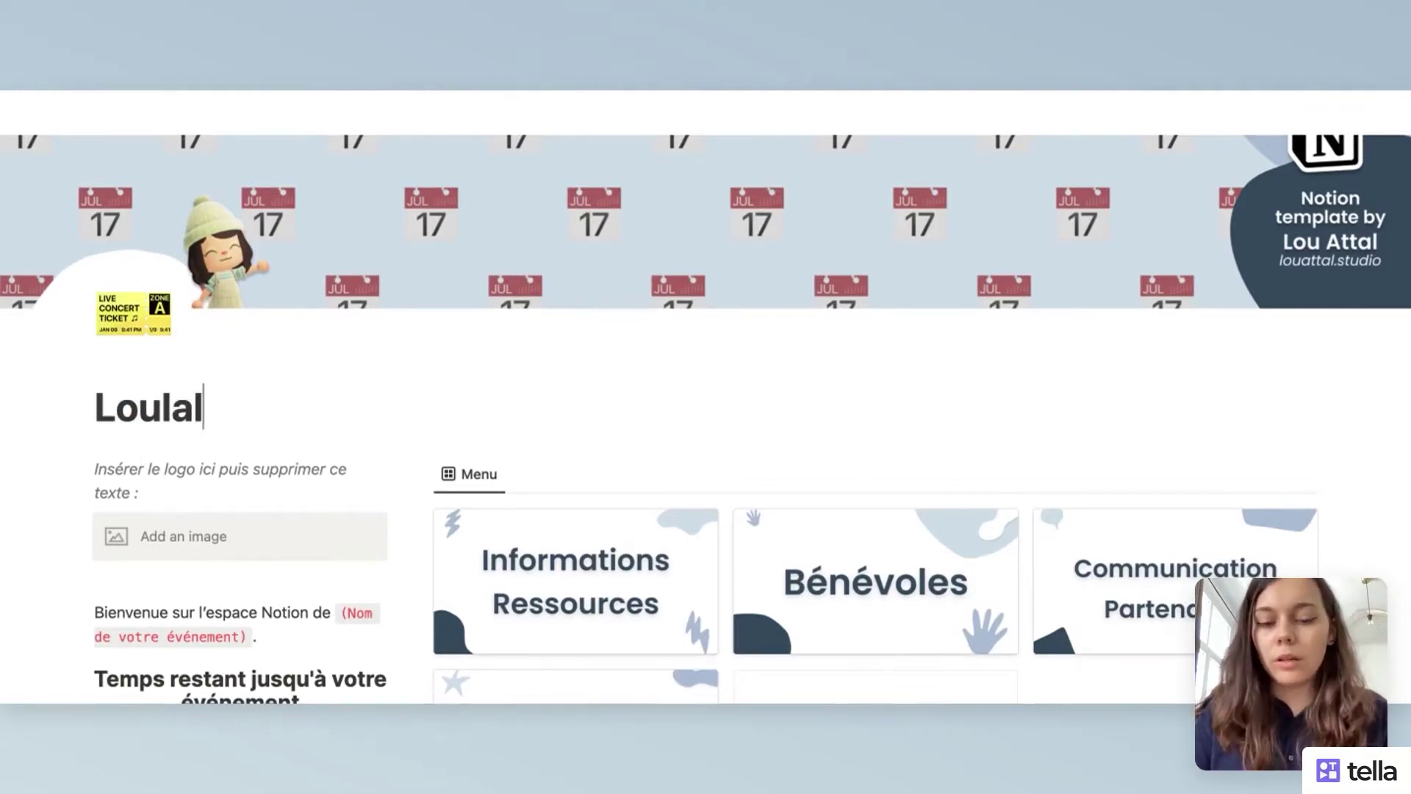
key(BackSpace)
text(po)
key(BackSpace)
text(a)
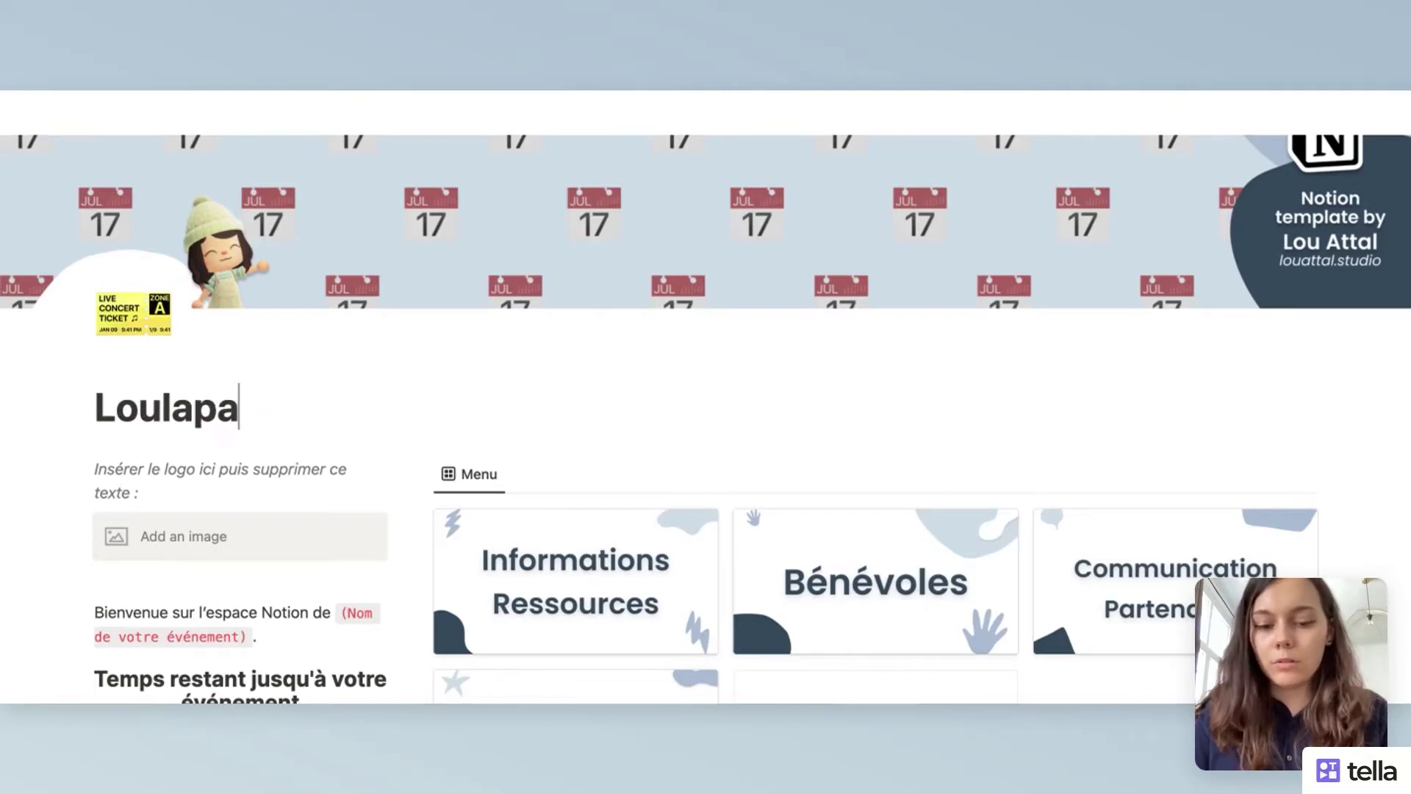
text(looza )
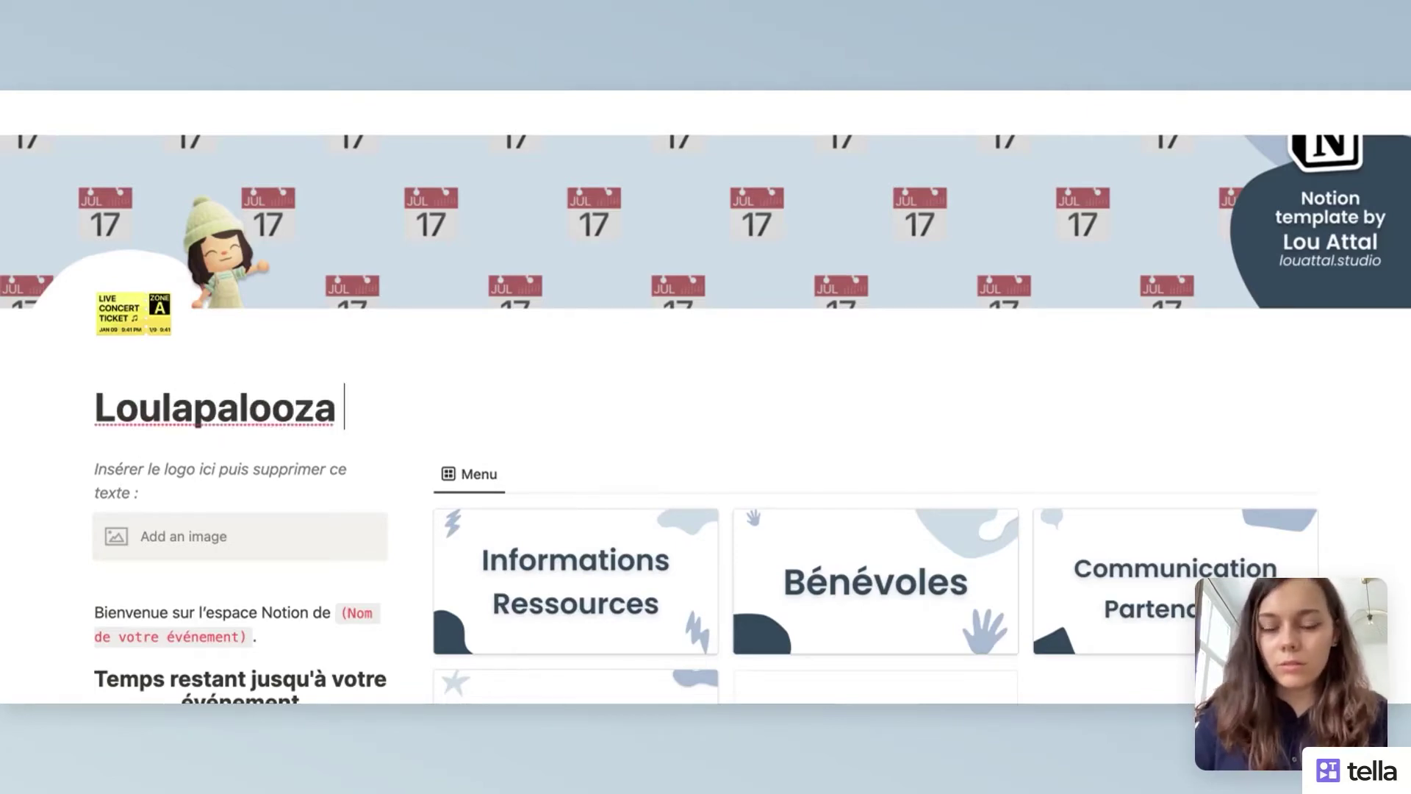
text(2023)
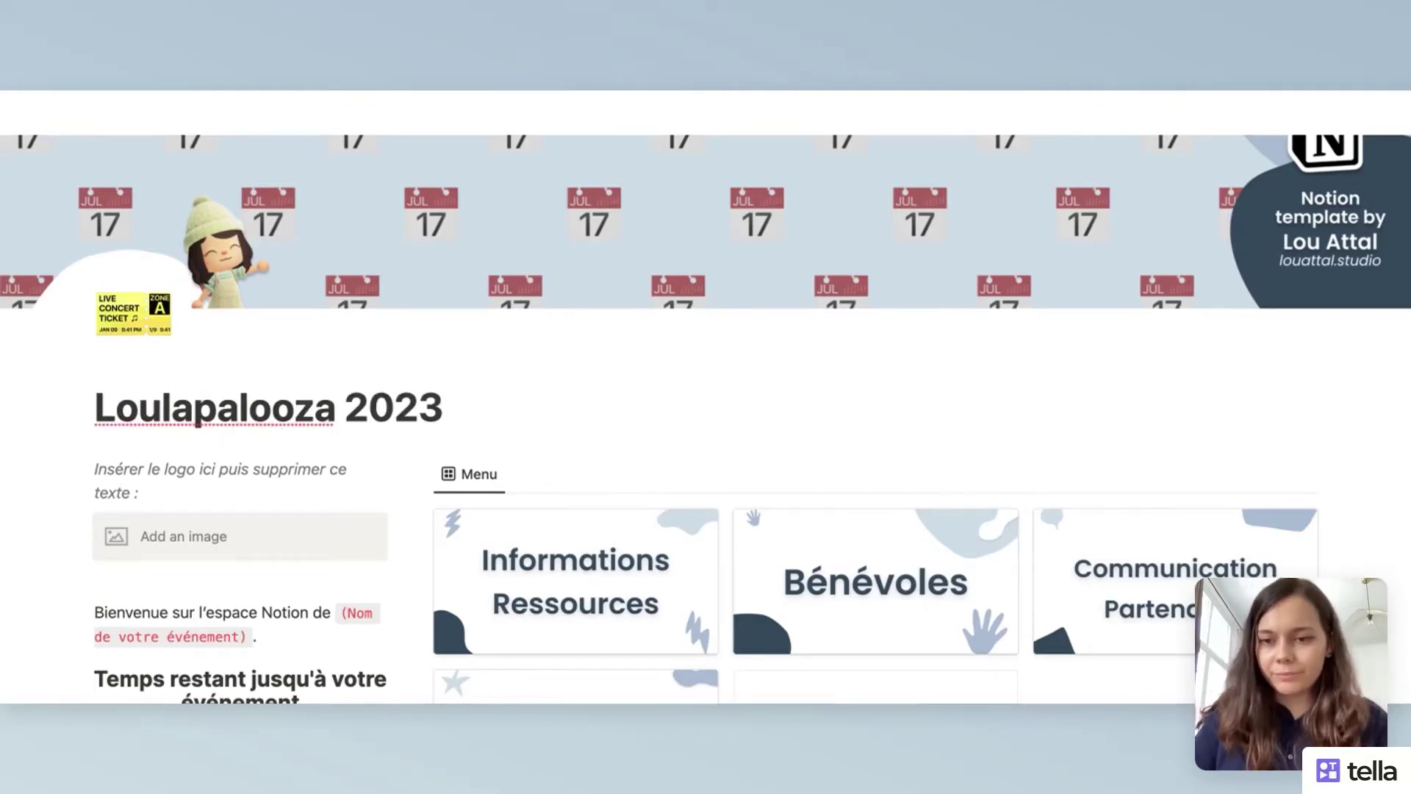
- Set the card size of the Menu gallery view to Small
scroll(272, 573, down, 3)
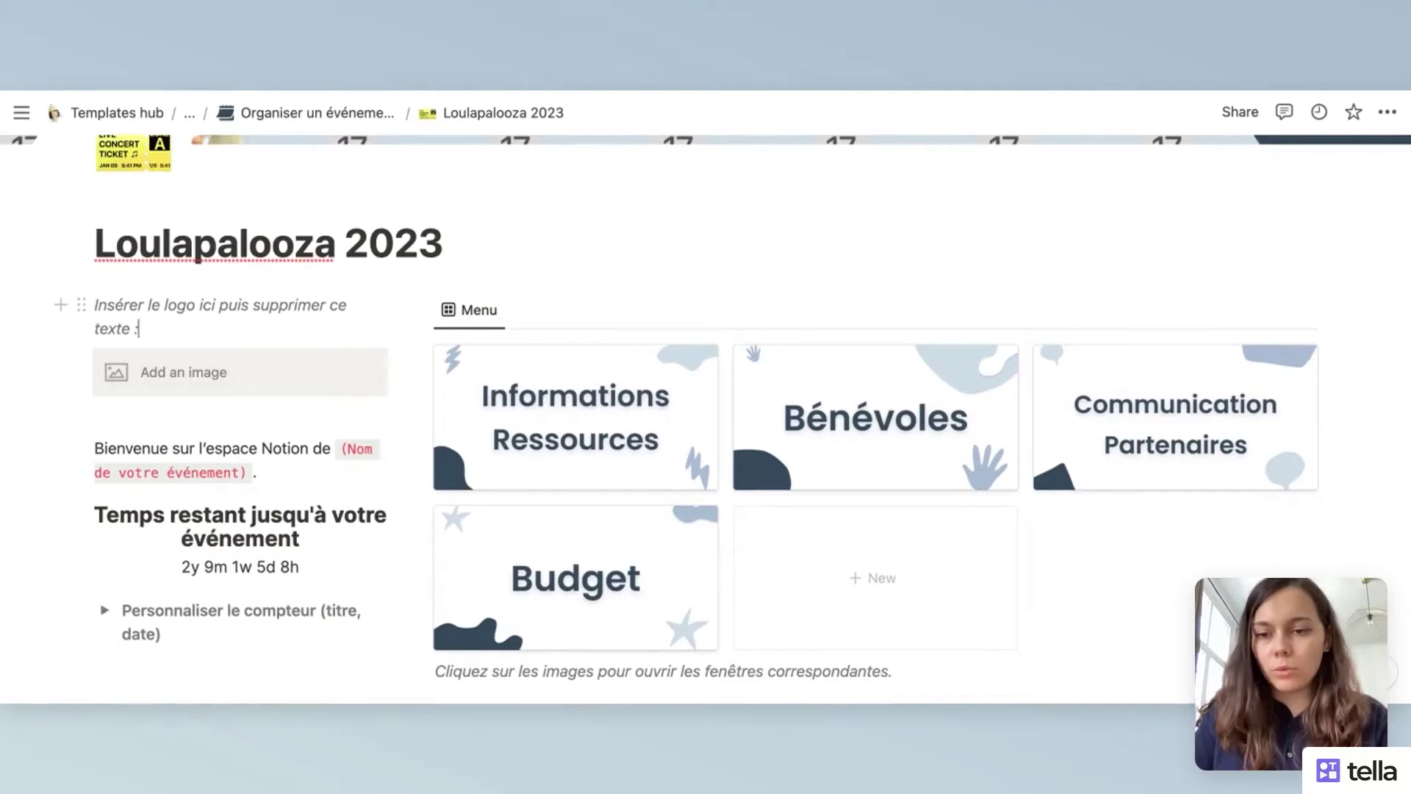
scroll(372, 555, down, 1)
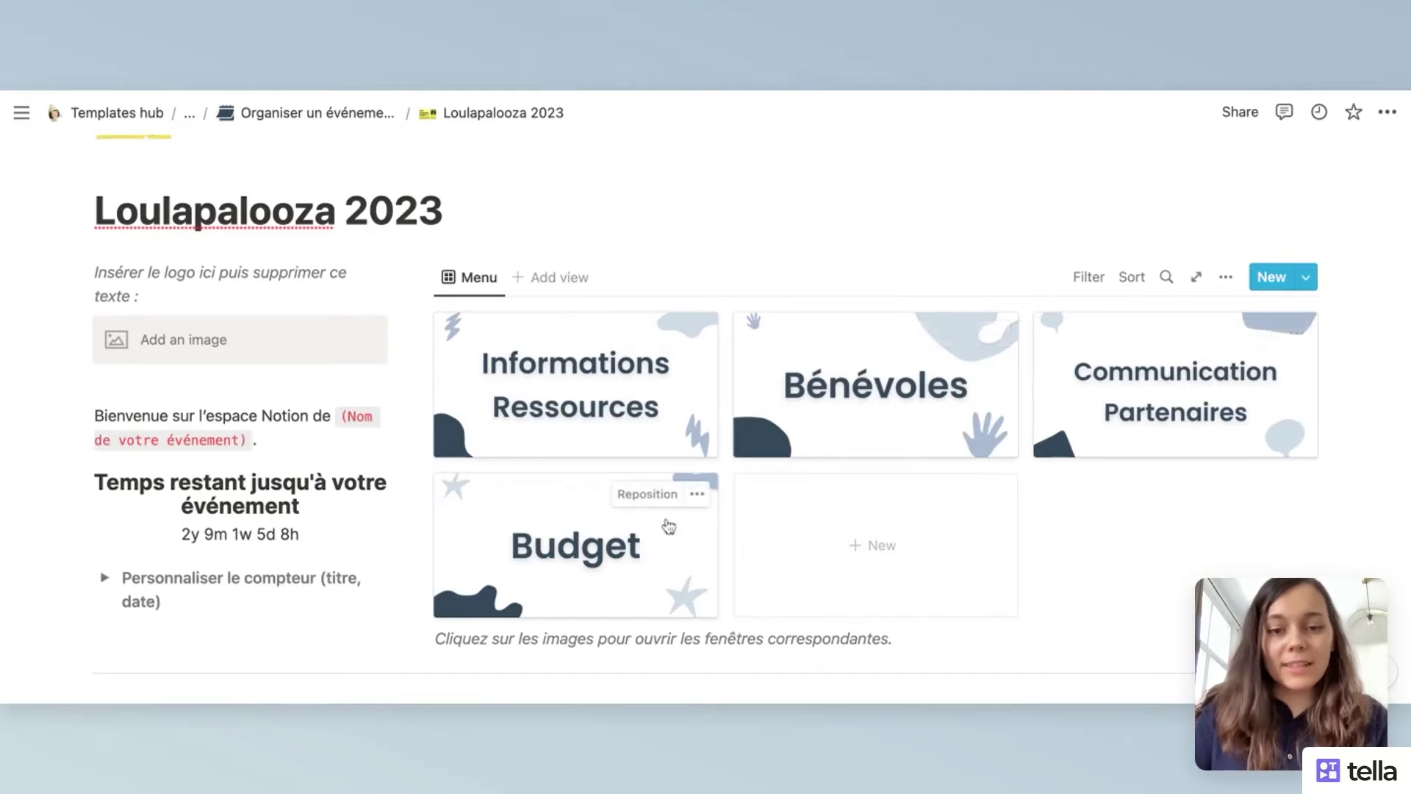
click(1225, 287)
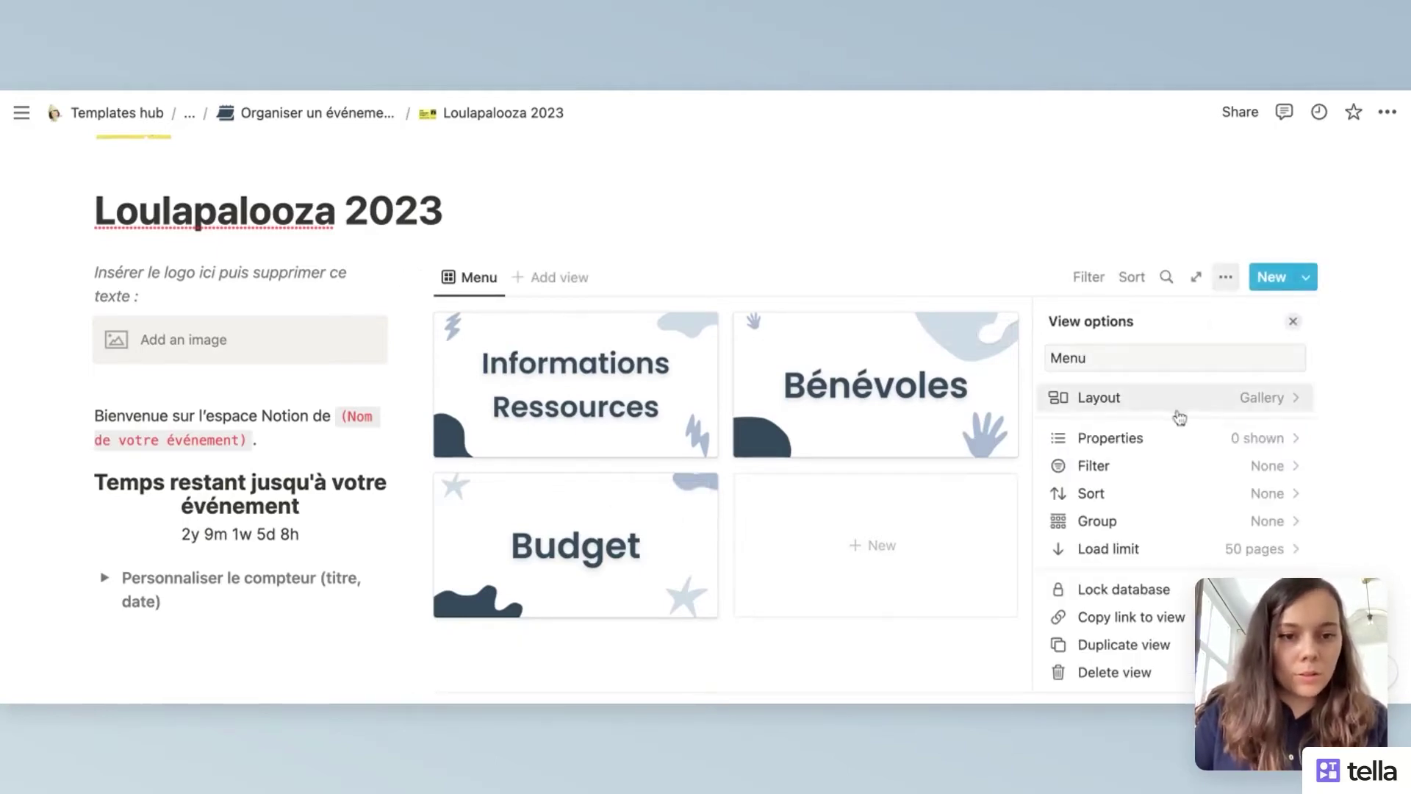
click(1174, 404)
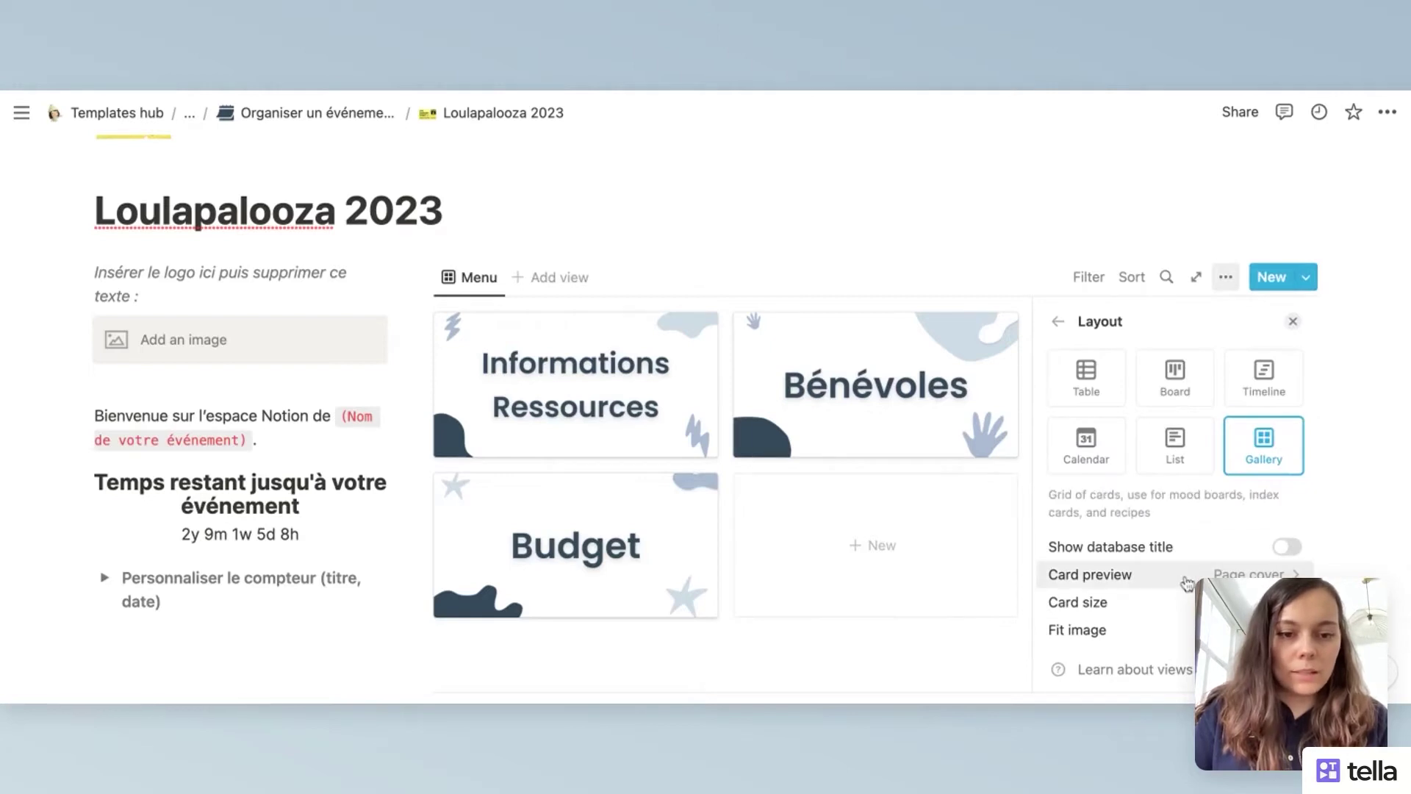
click(1186, 604)
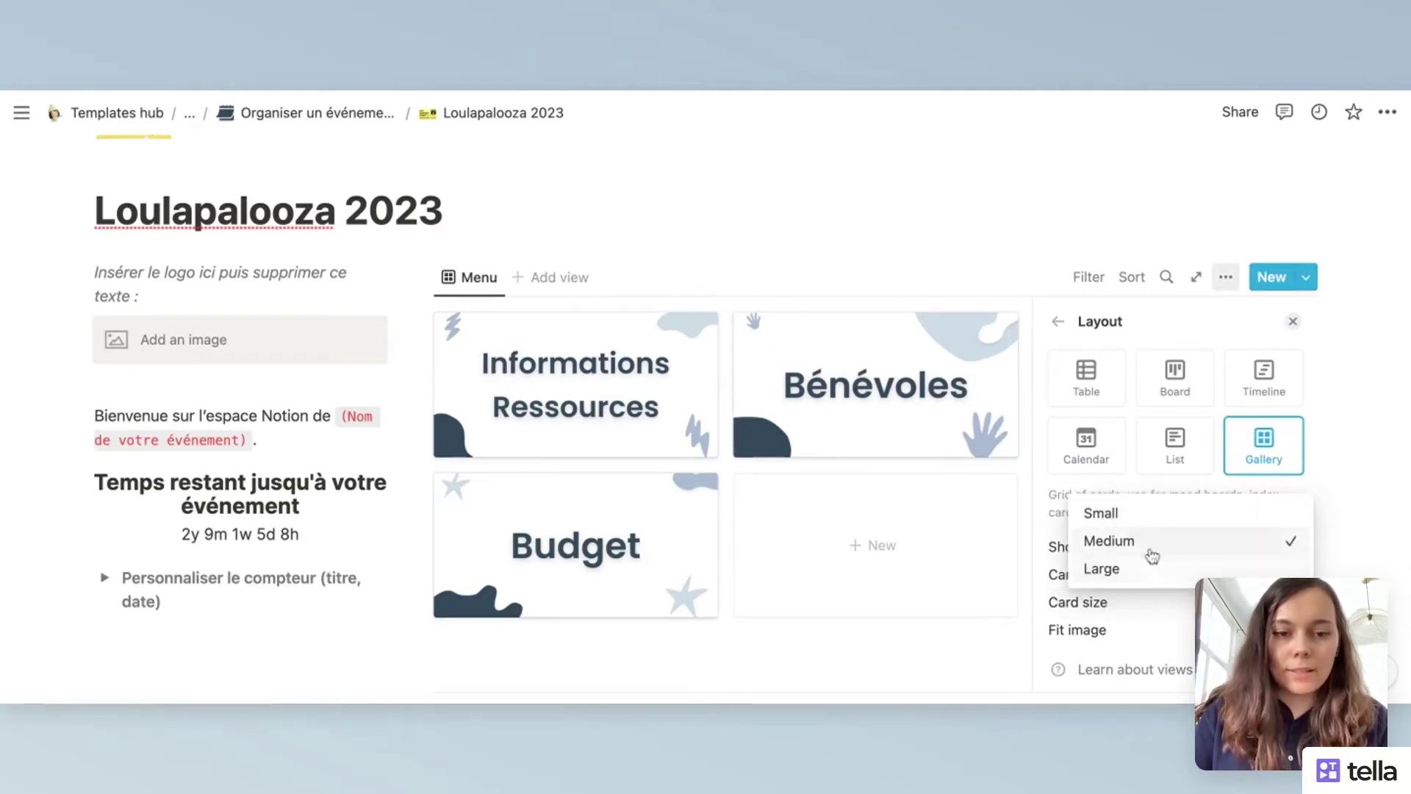
click(1133, 529)
click(787, 196)
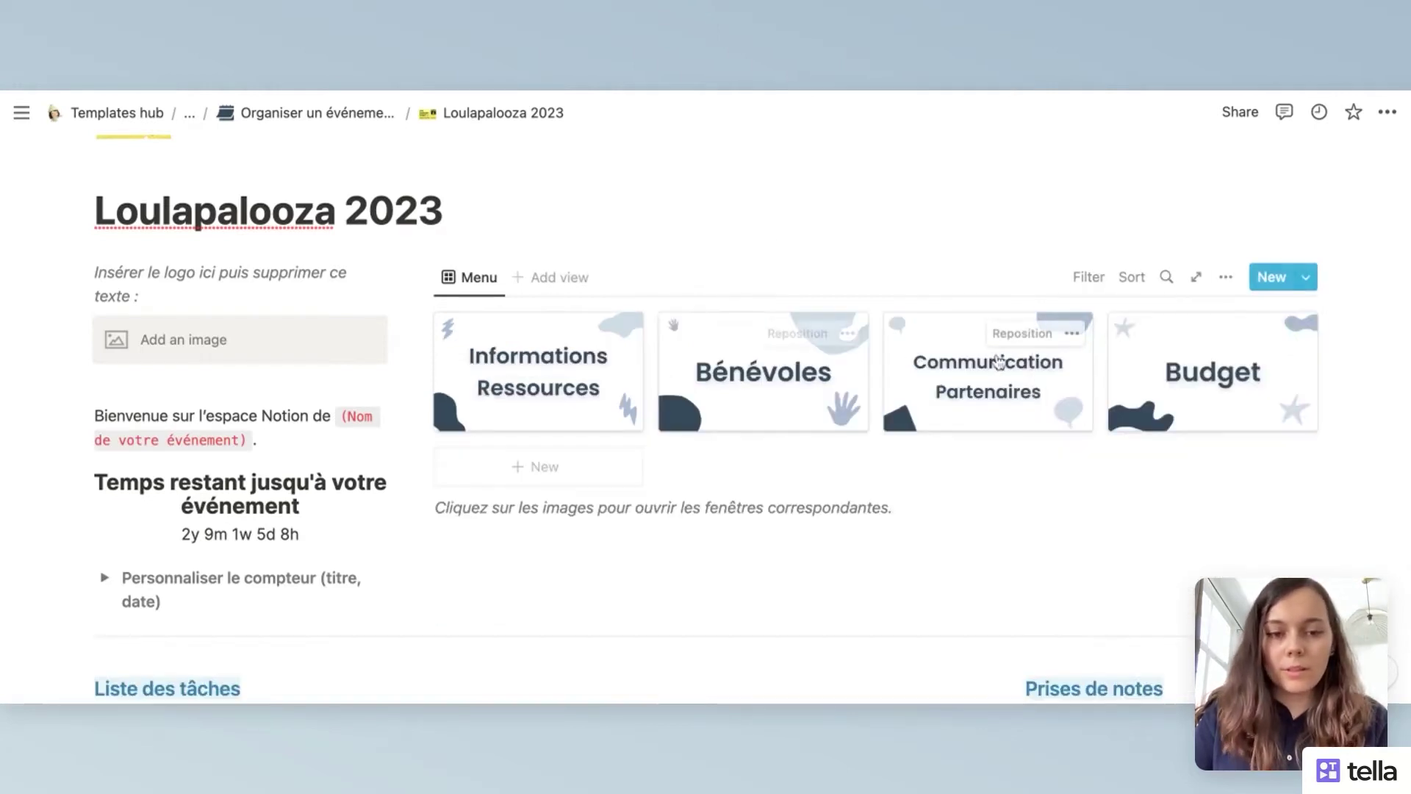
- Upload the Loullapalooza logo into the empty image block and delete the logo instruction text above it
scroll(567, 419, down, 4)
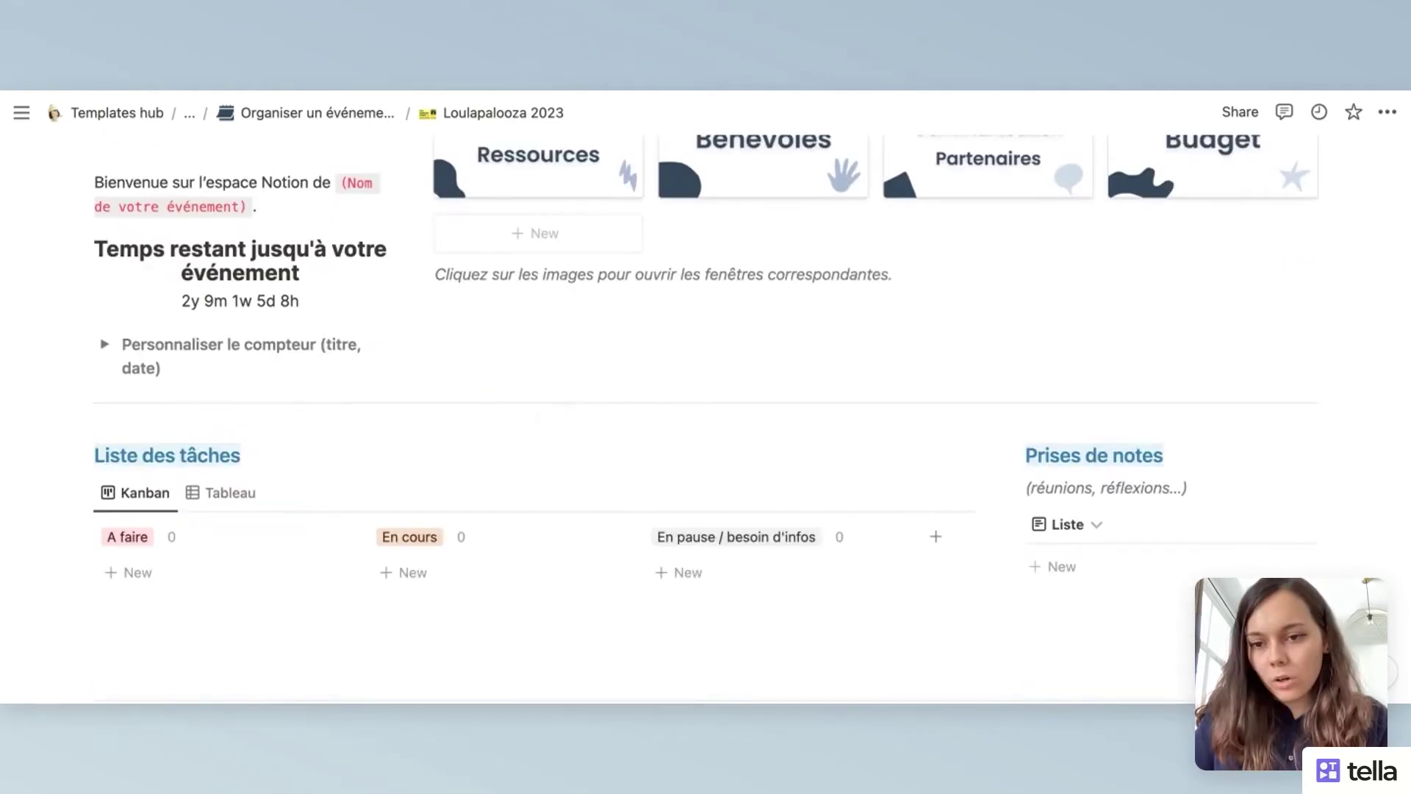
scroll(1088, 413, down, 1)
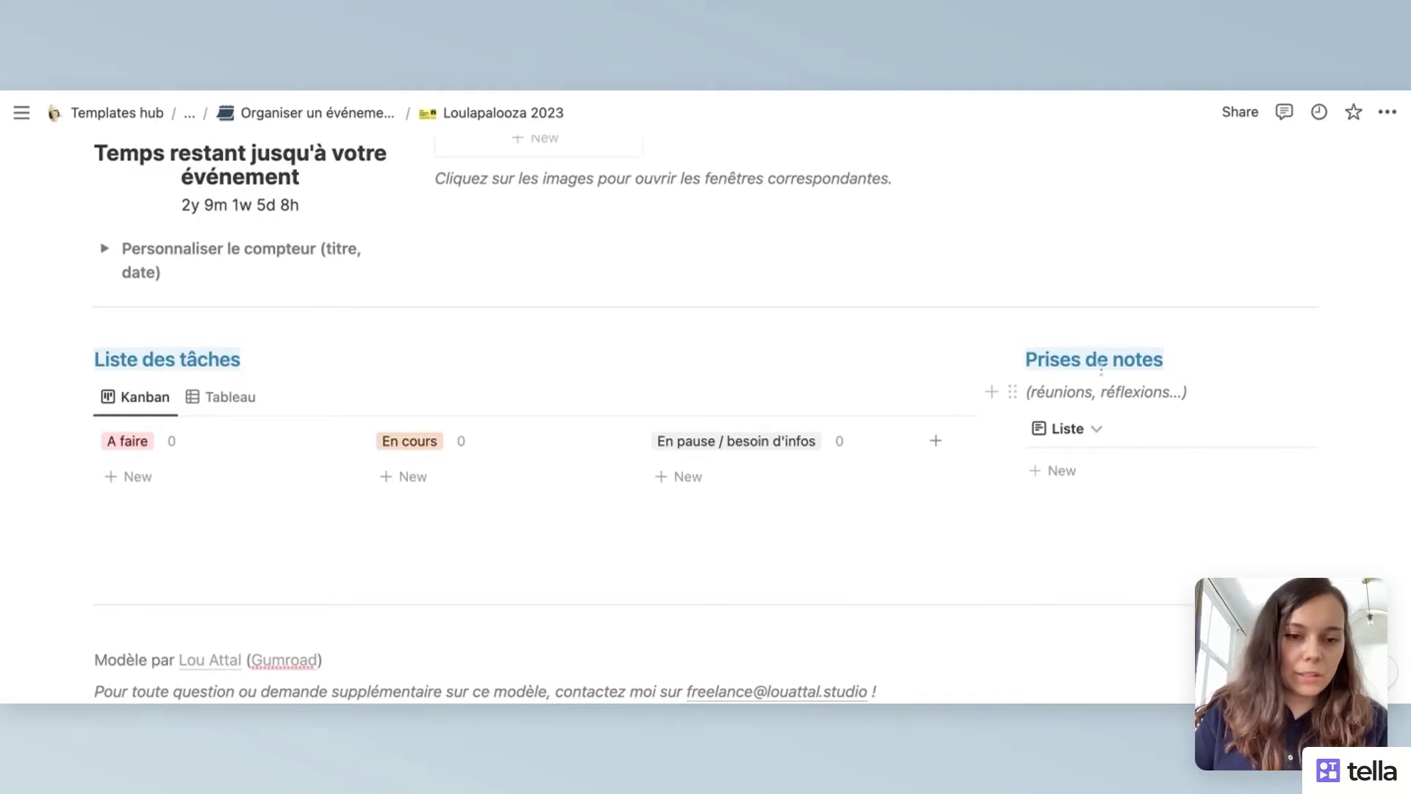
scroll(1094, 358, up, 4)
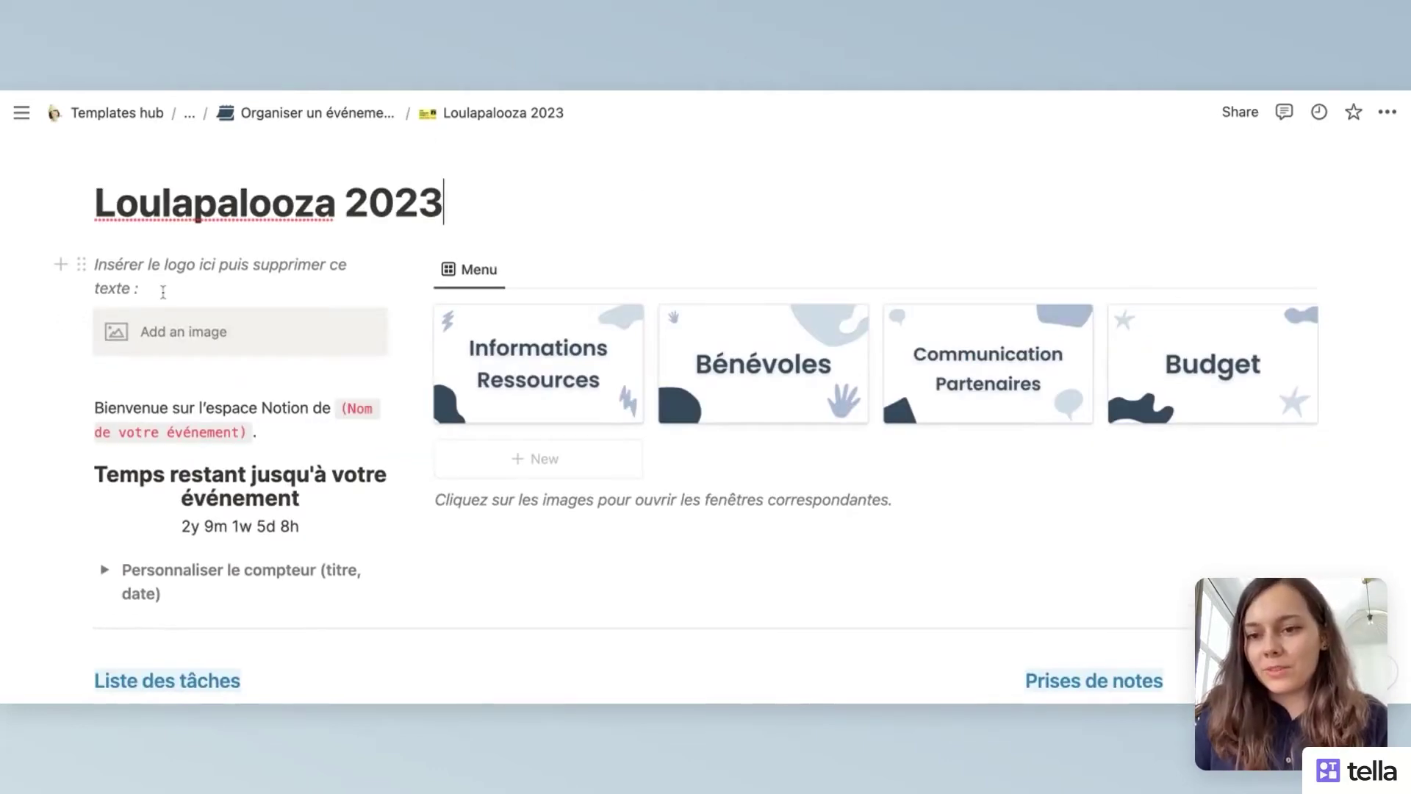
click(180, 342)
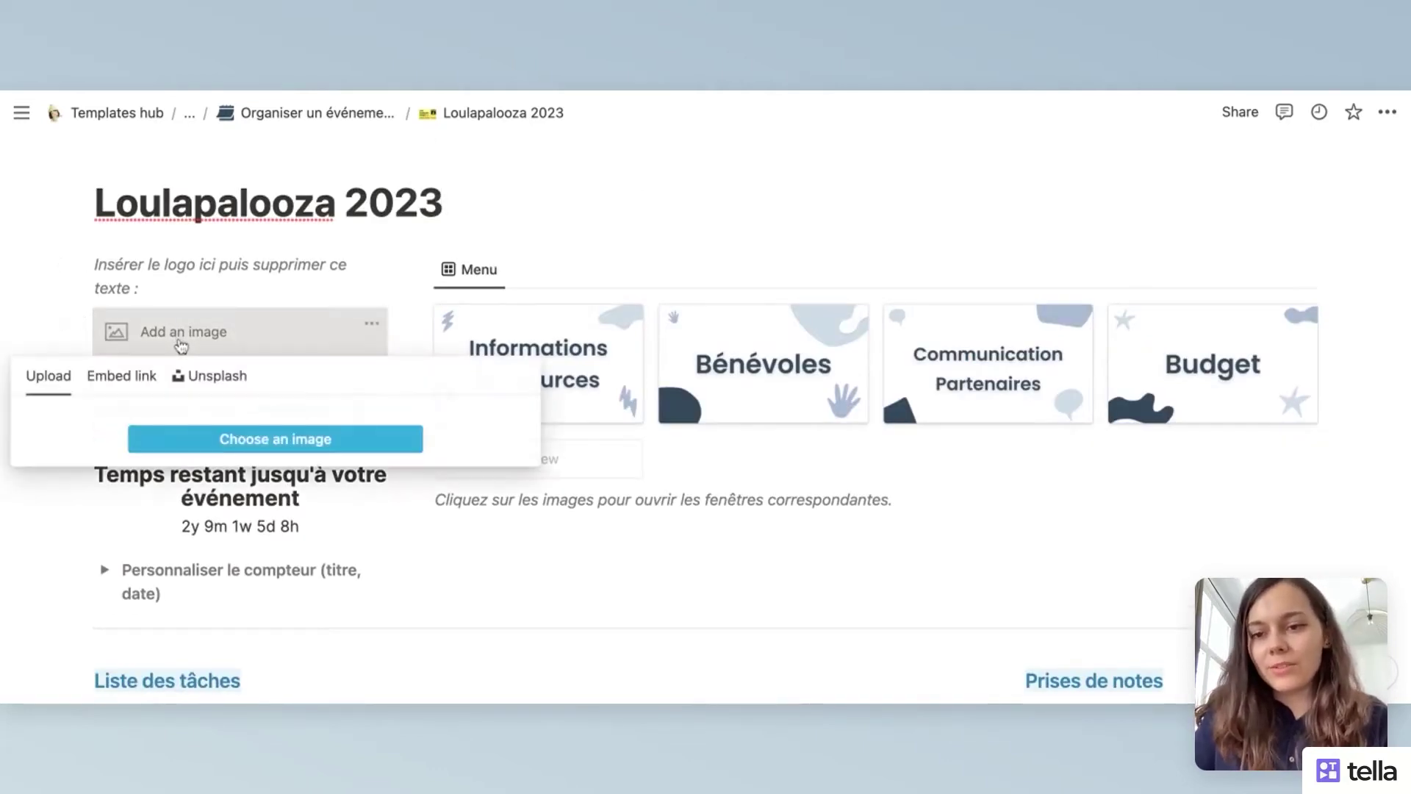
click(320, 434)
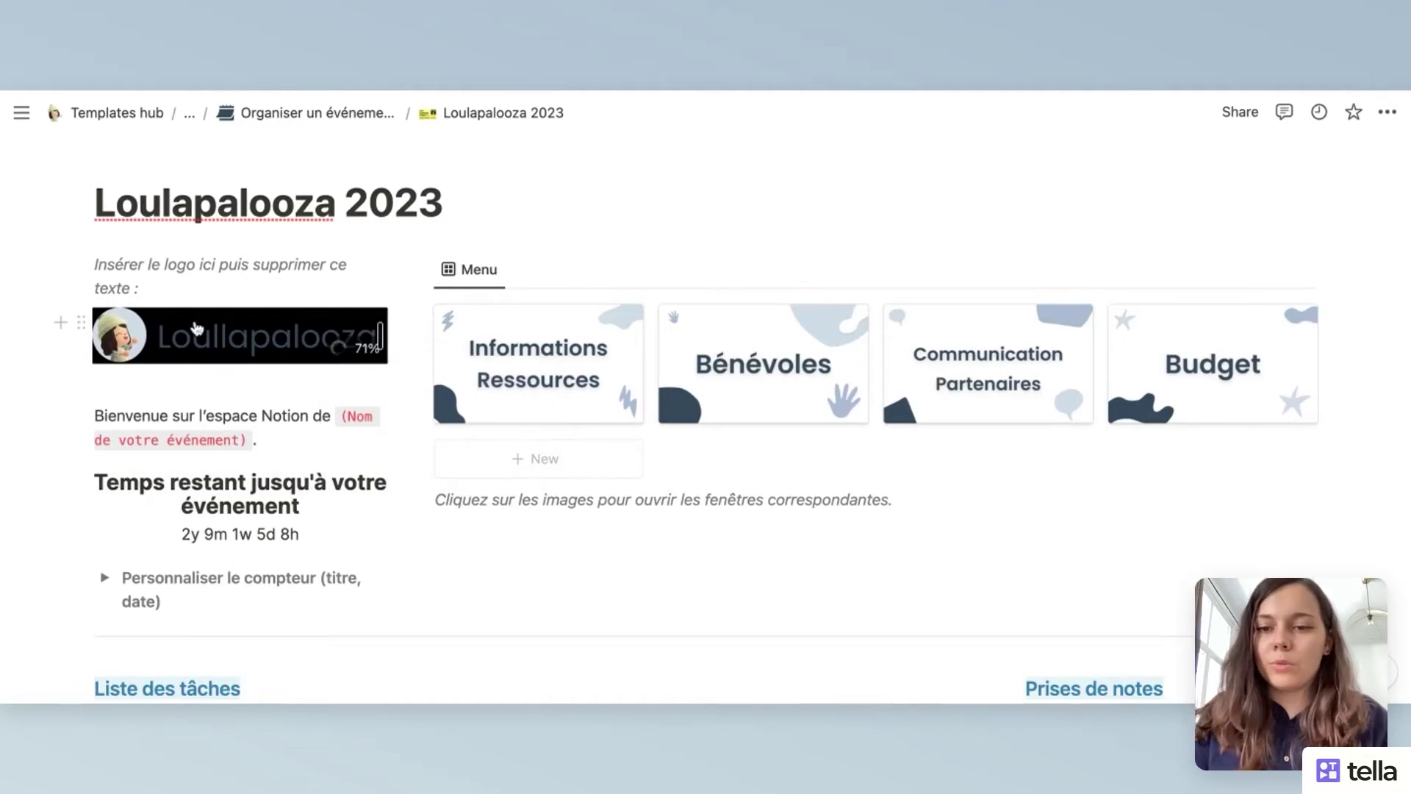
click(81, 265)
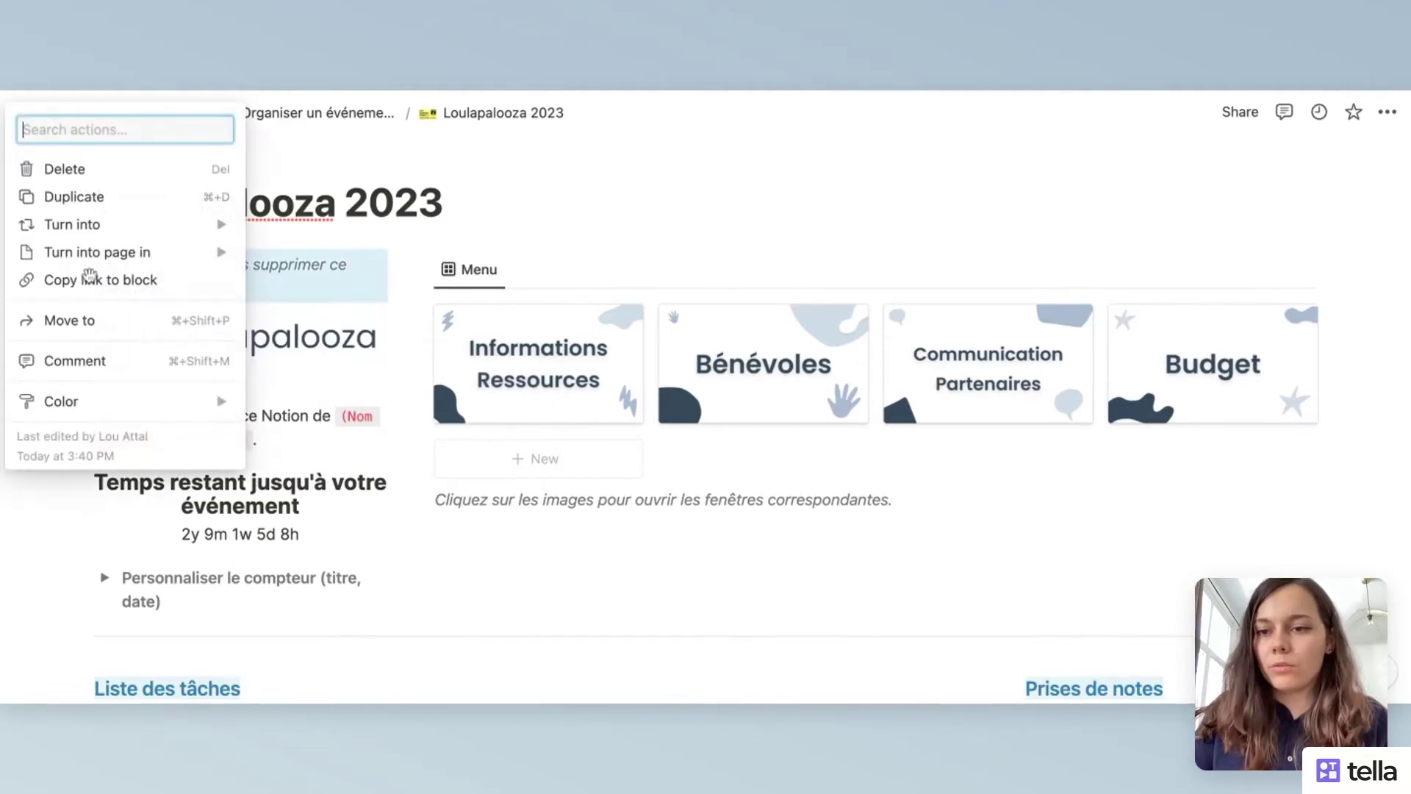
click(64, 168)
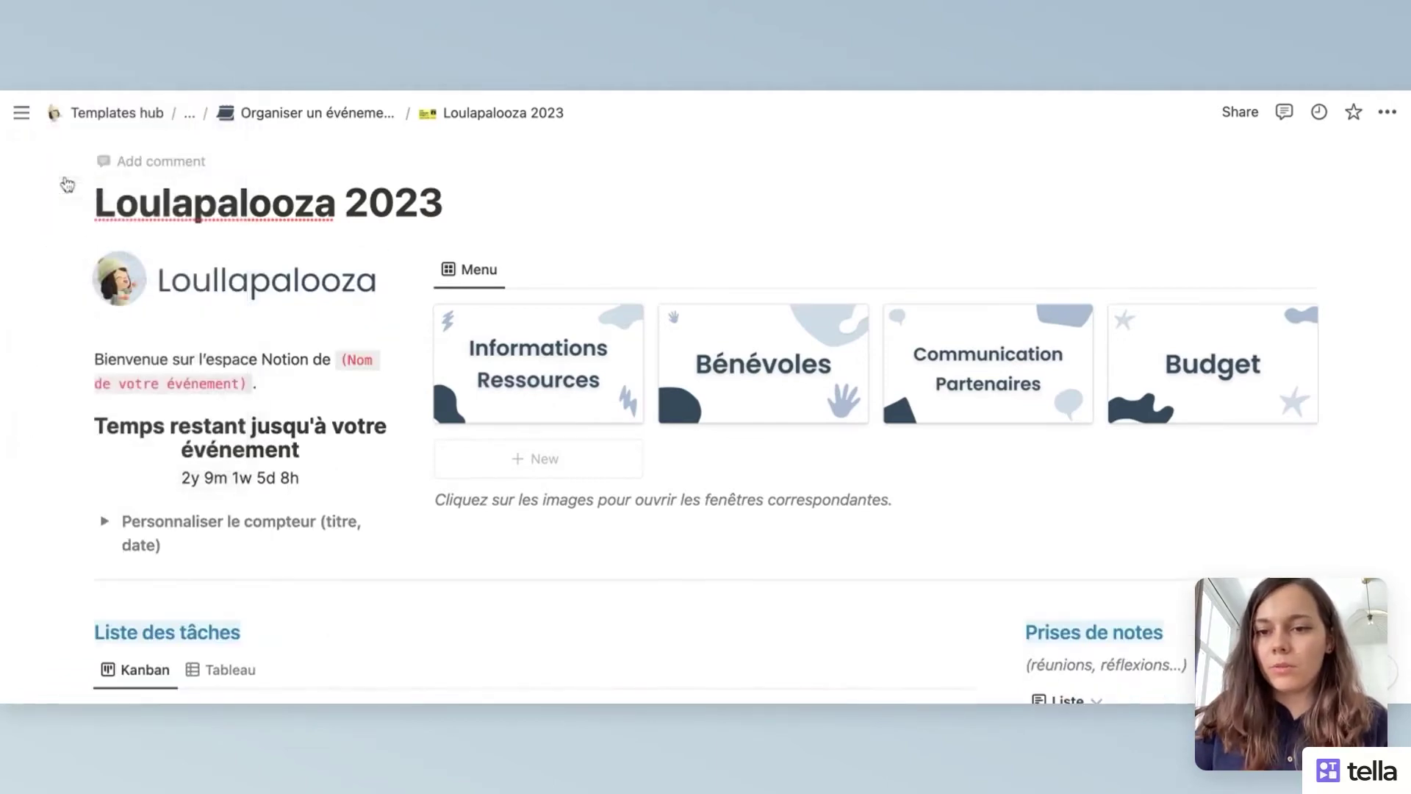
- Replace the "(Nom de votre événement)" placeholder in the welcome sentence with "Loullapalooza"
click(249, 384)
drag(250, 383, 337, 360)
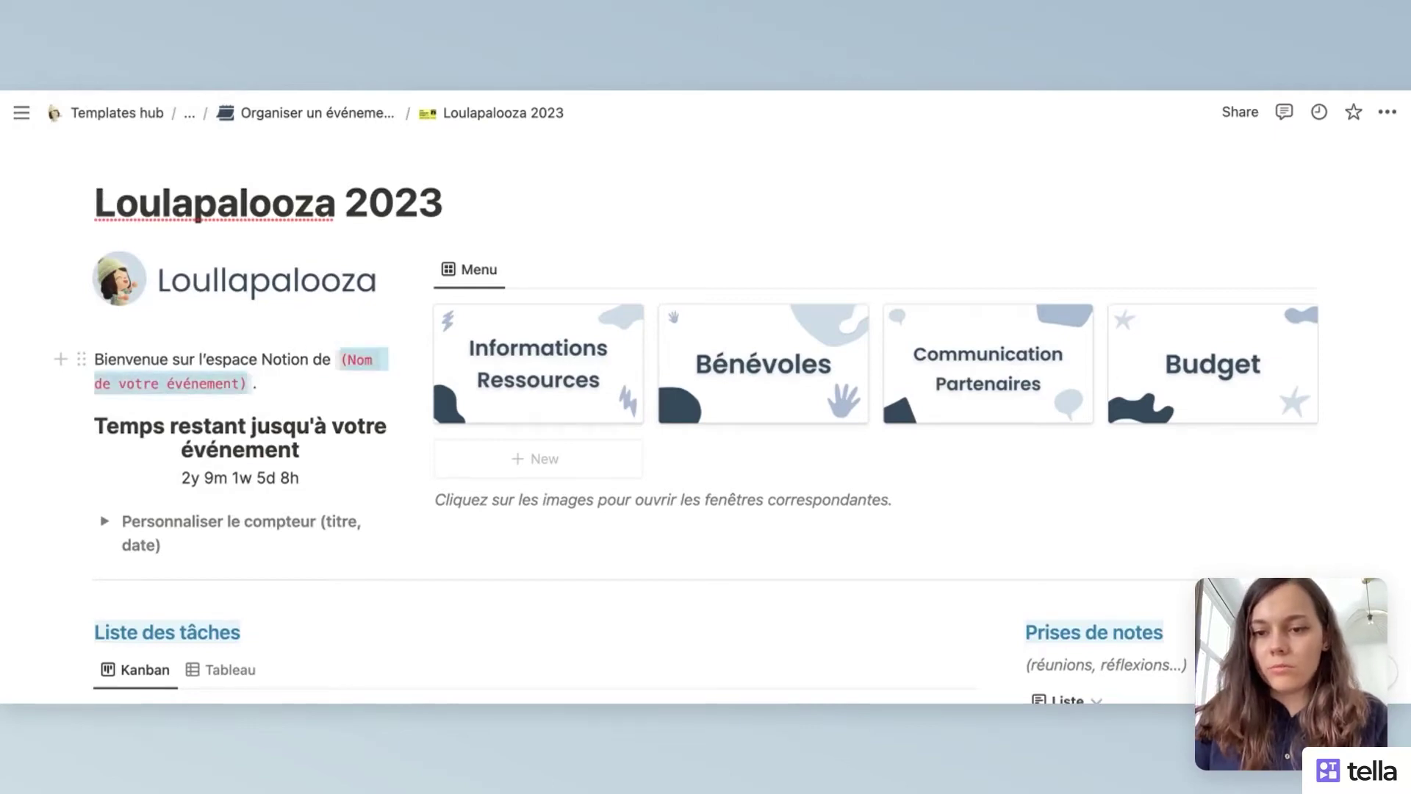
key(BackSpace)
text(Loullapalooza)
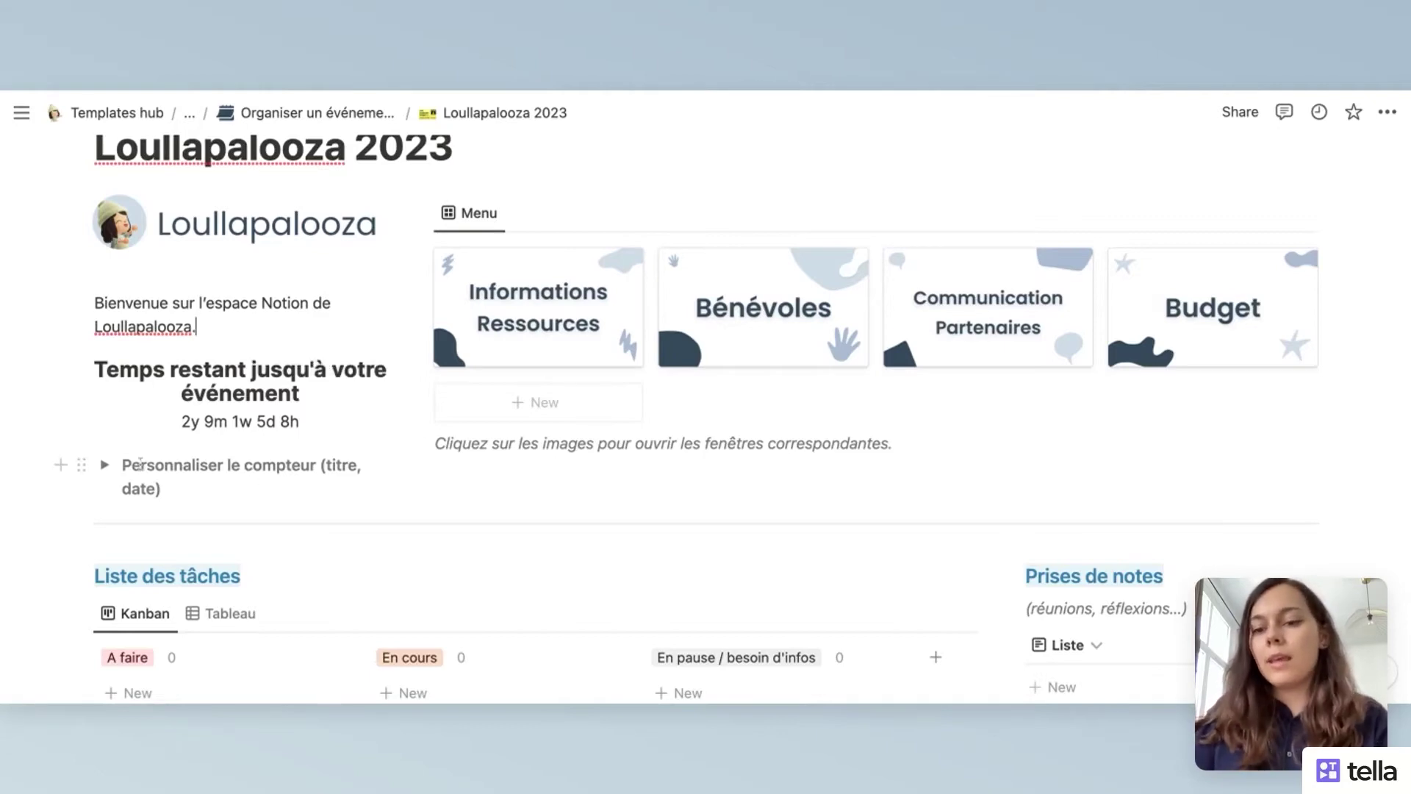
- Expand the "Personnaliser le compteur" instructions under the countdown and go to the linked Indify site
click(108, 472)
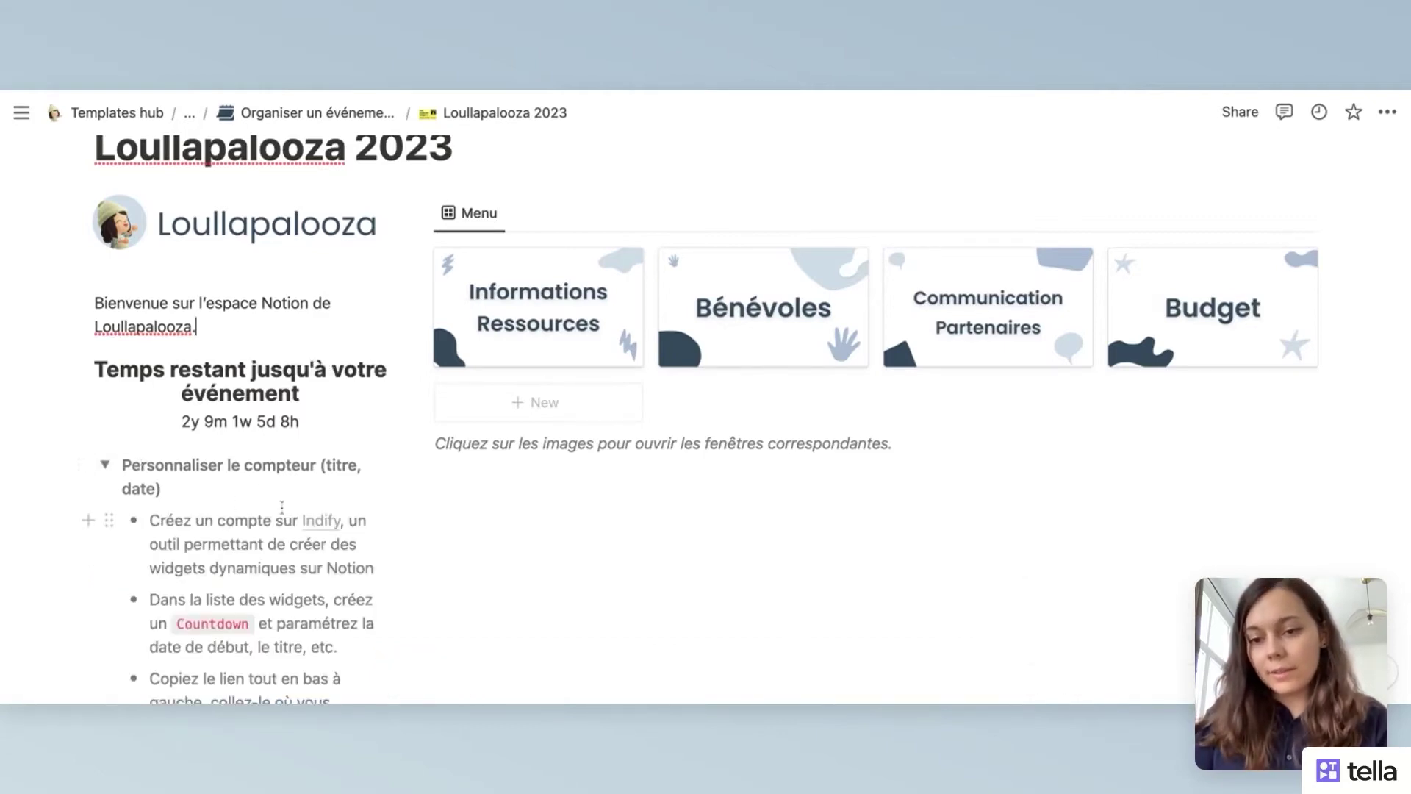
scroll(282, 507, down, 2)
scroll(282, 507, down, 2)
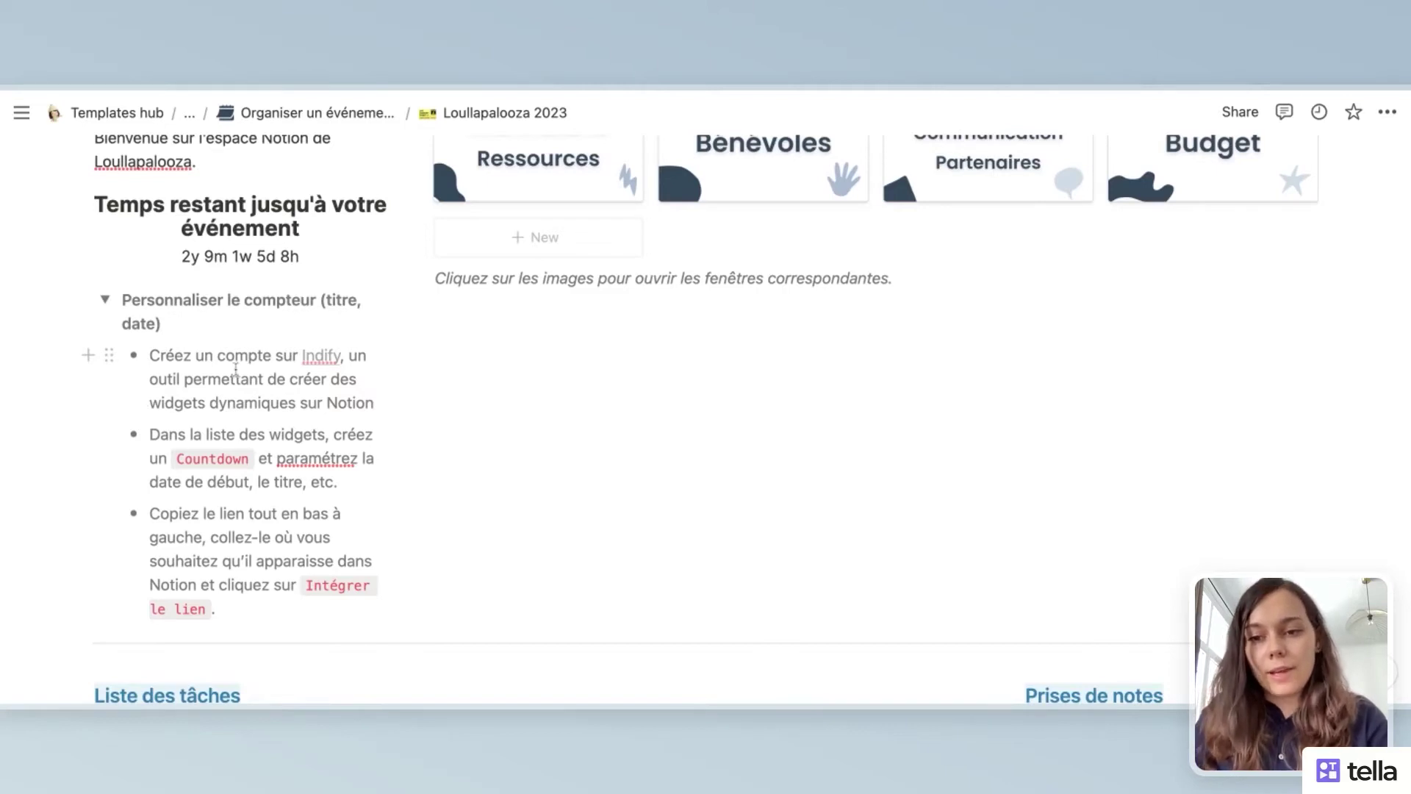
mouse_move(315, 357)
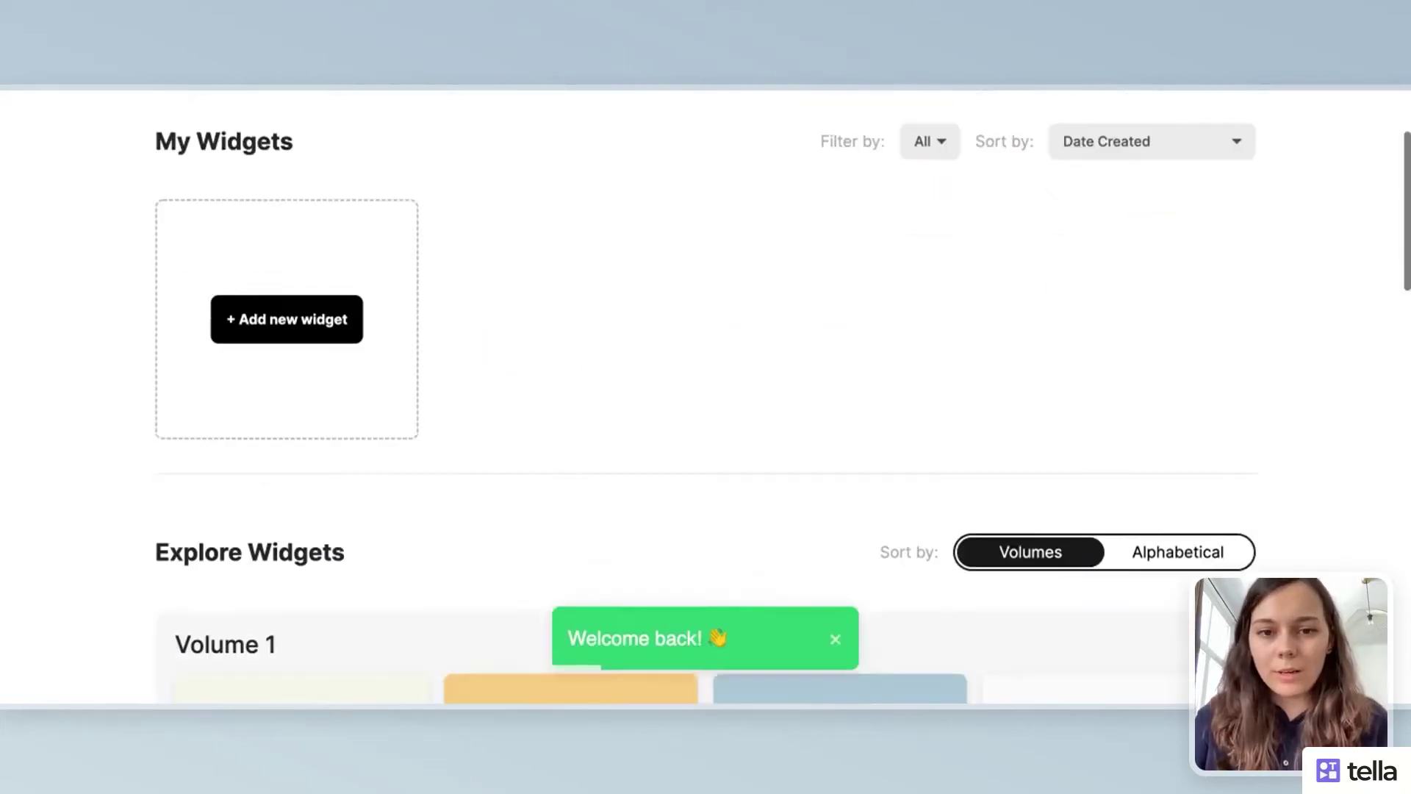
- Create a Countdown widget titled "Loollapalooza" in Indify and set its event title to "Jours restants"
scroll(705, 396, down, 1)
scroll(578, 308, up, 1)
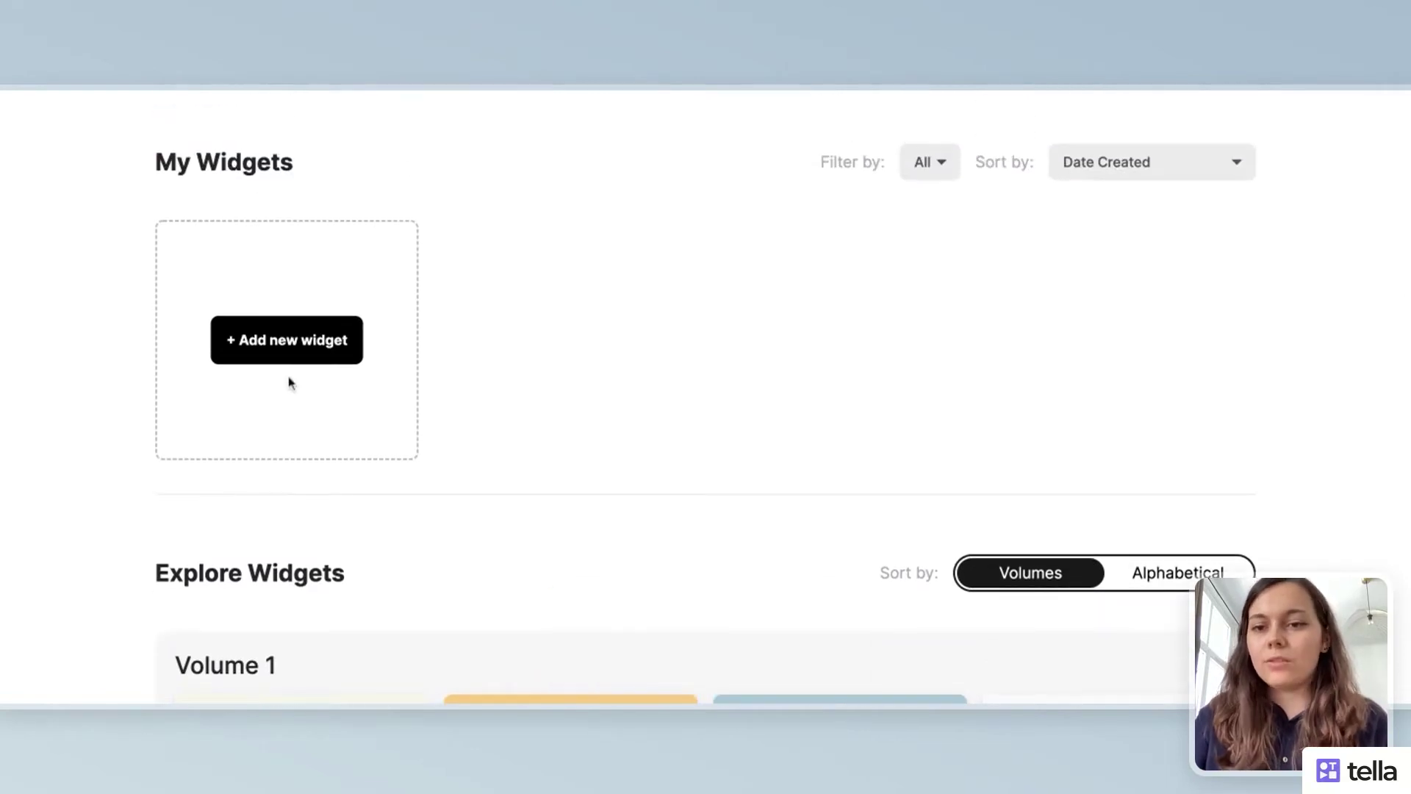
scroll(291, 382, down, 8)
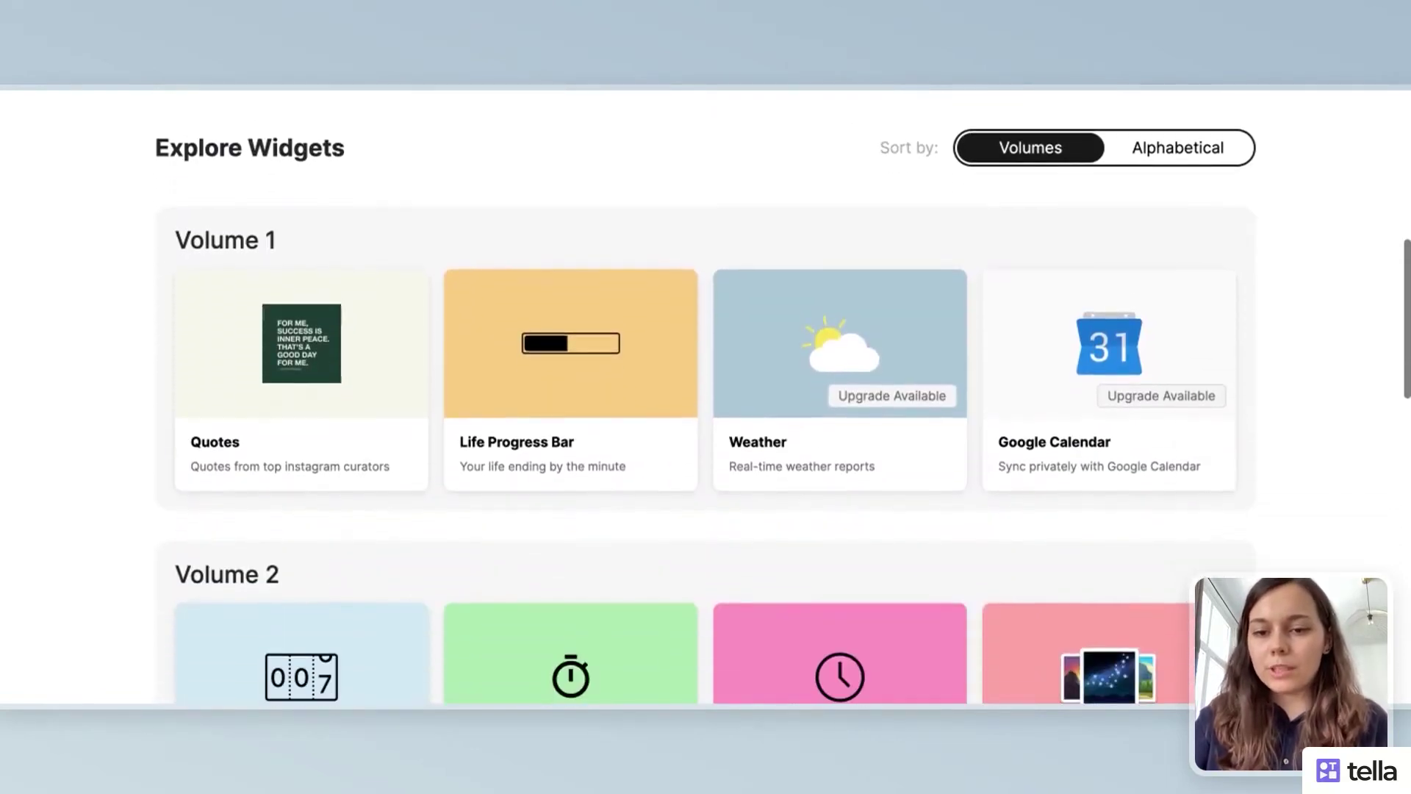
scroll(514, 455, down, 1)
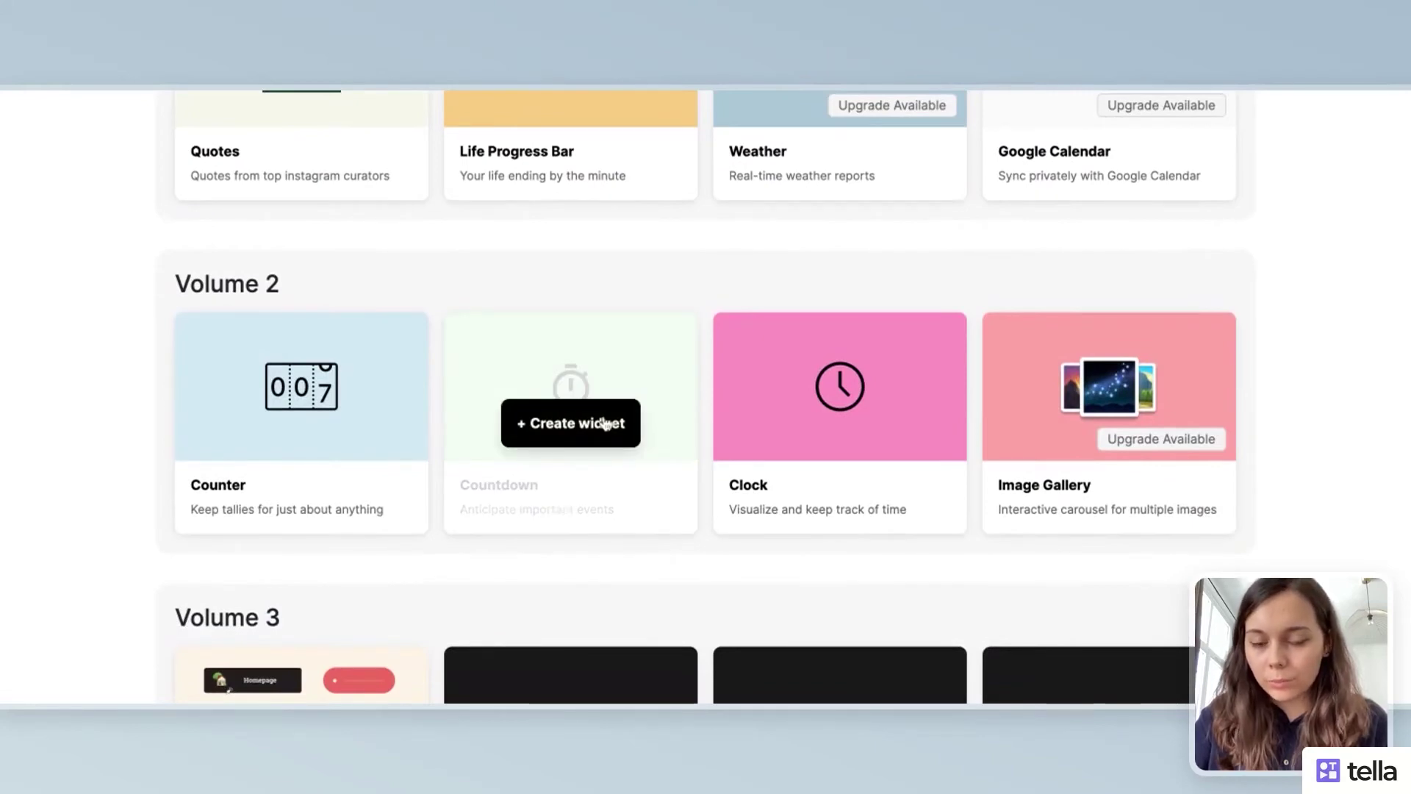
click(604, 424)
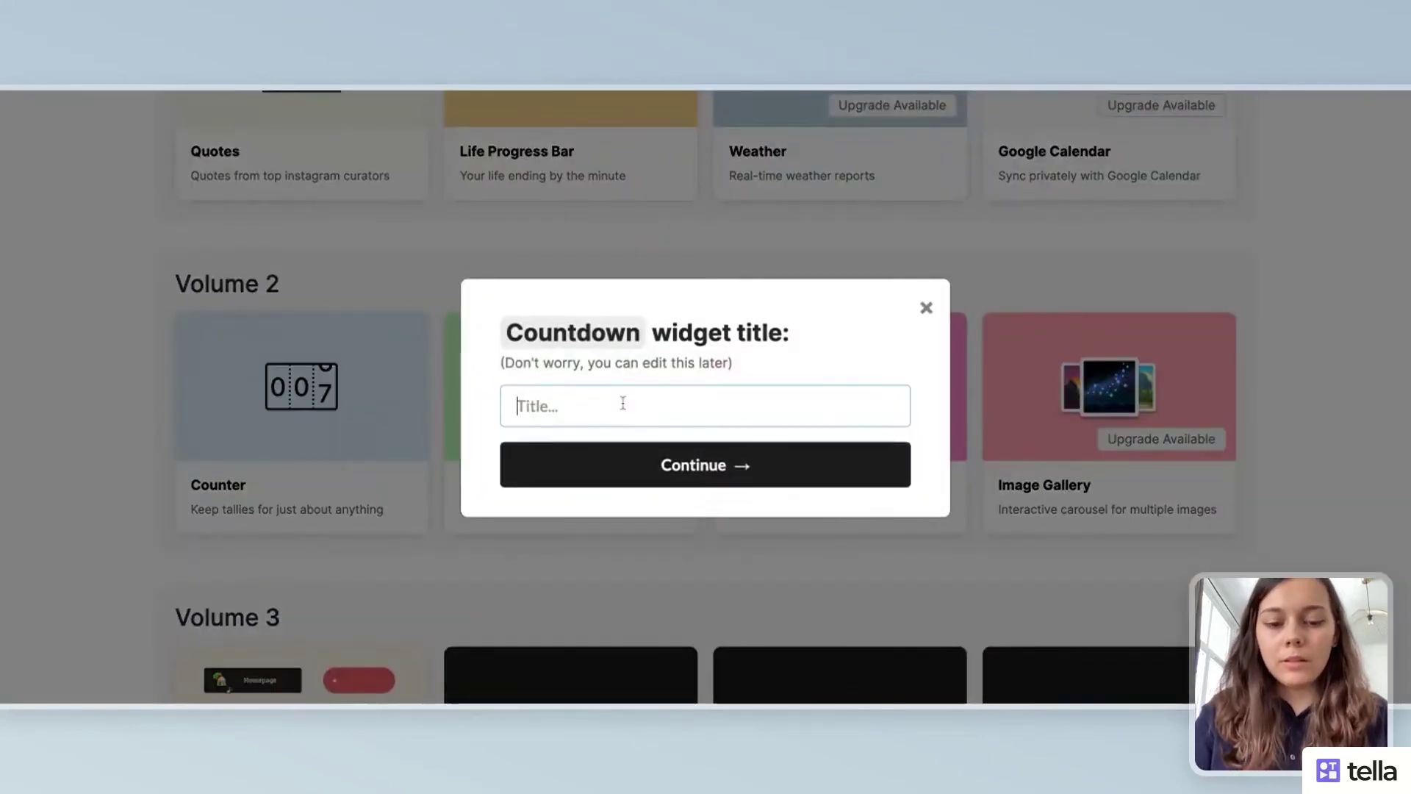
text(Loollapalooza)
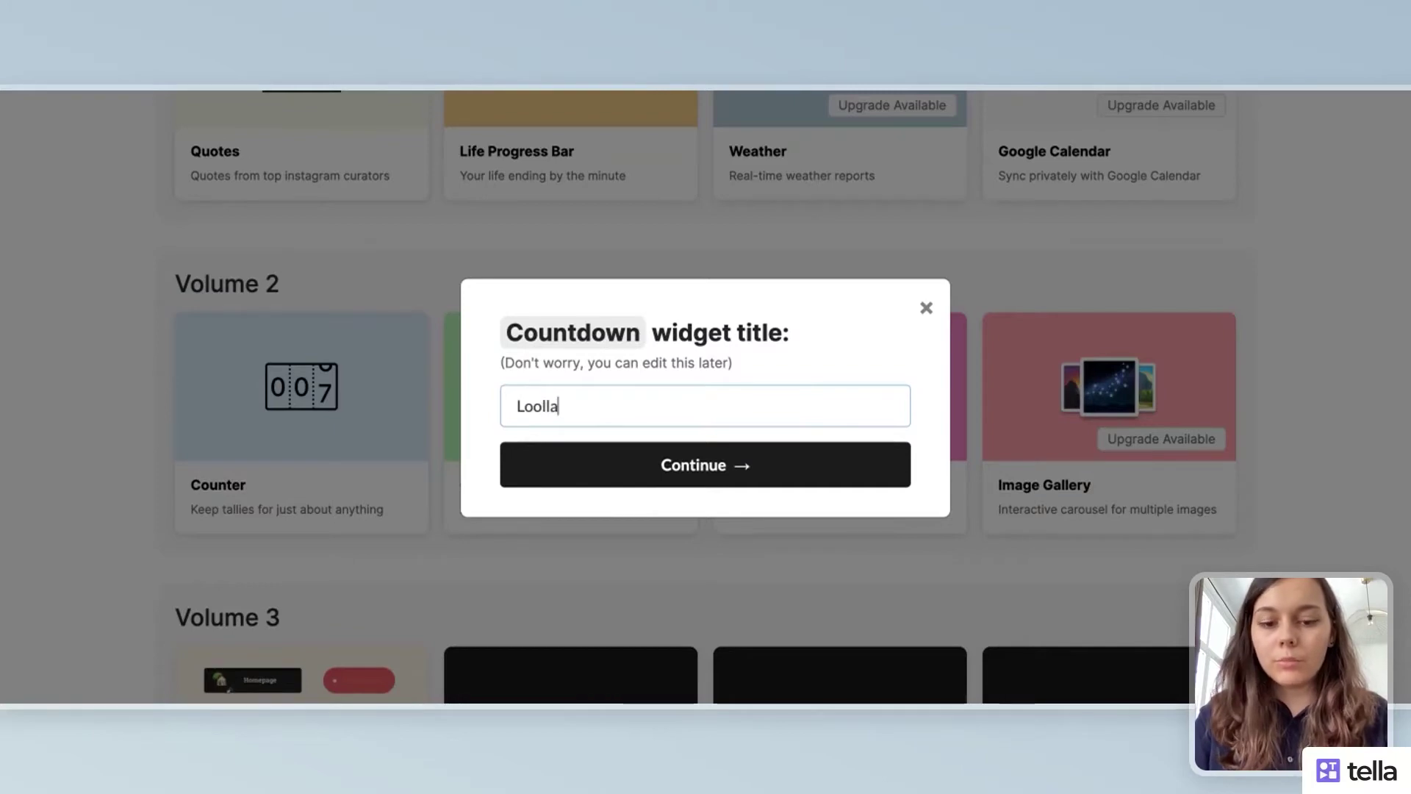
key(Return)
click(176, 333)
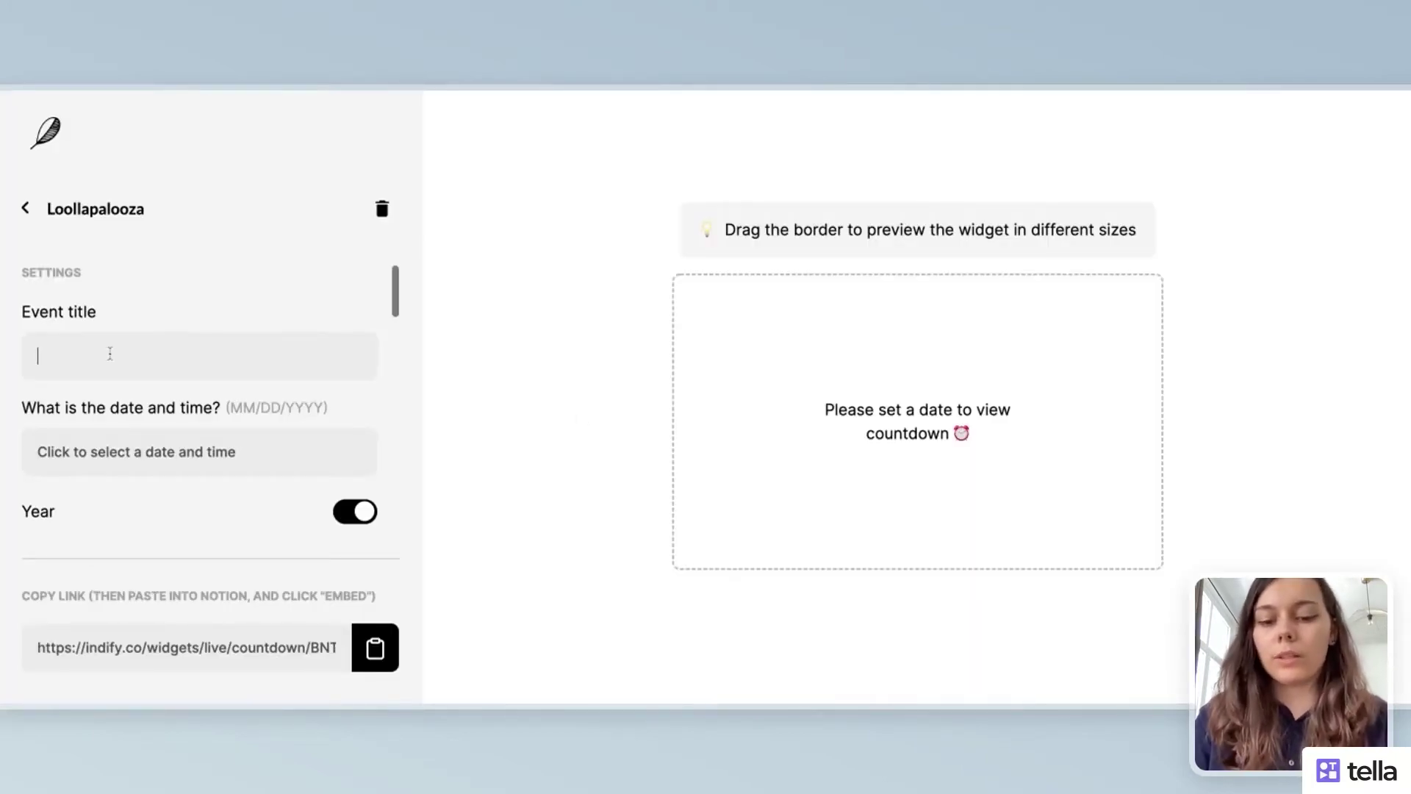
text(Jours restants)
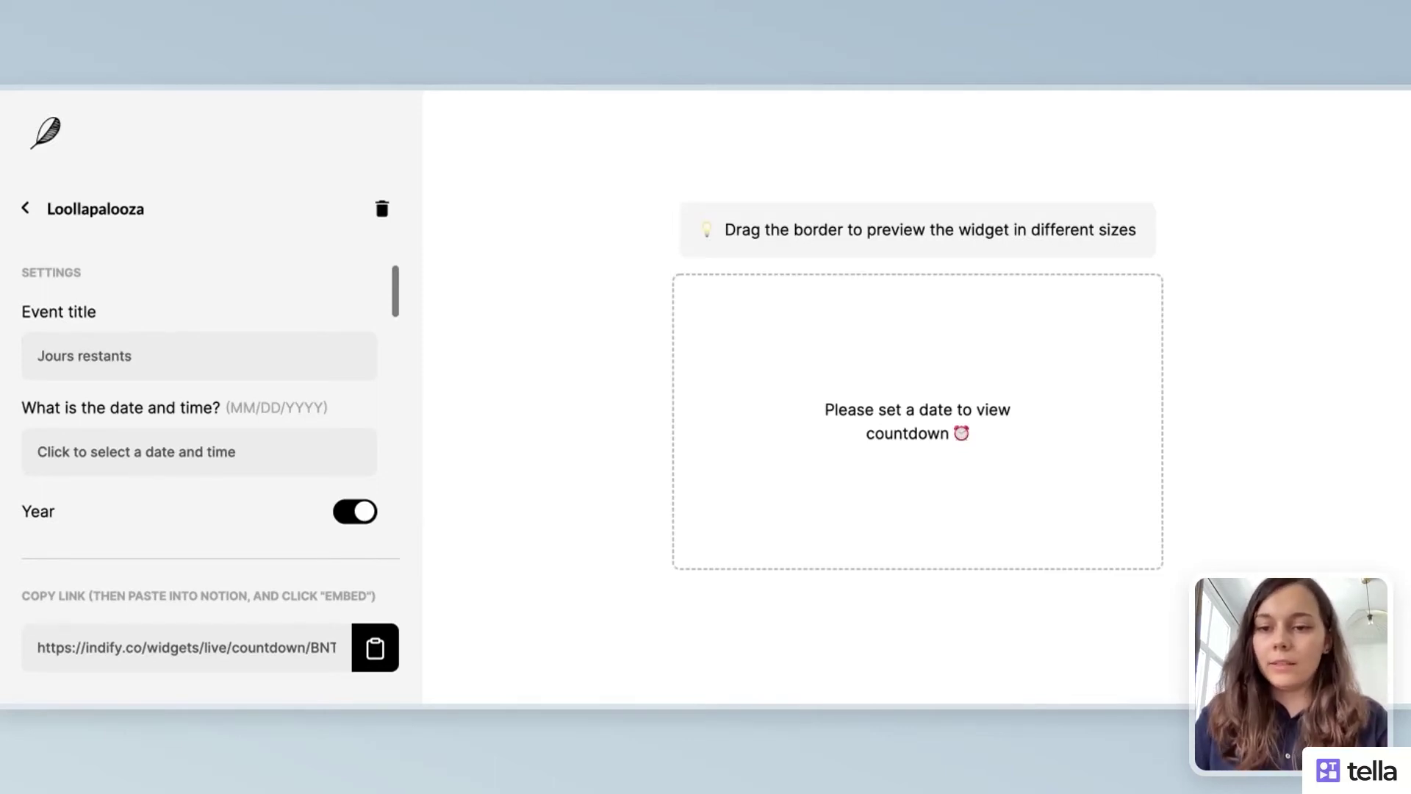
- Set the countdown's date to June 20 2023 and turn off its year, minute and second units
click(167, 454)
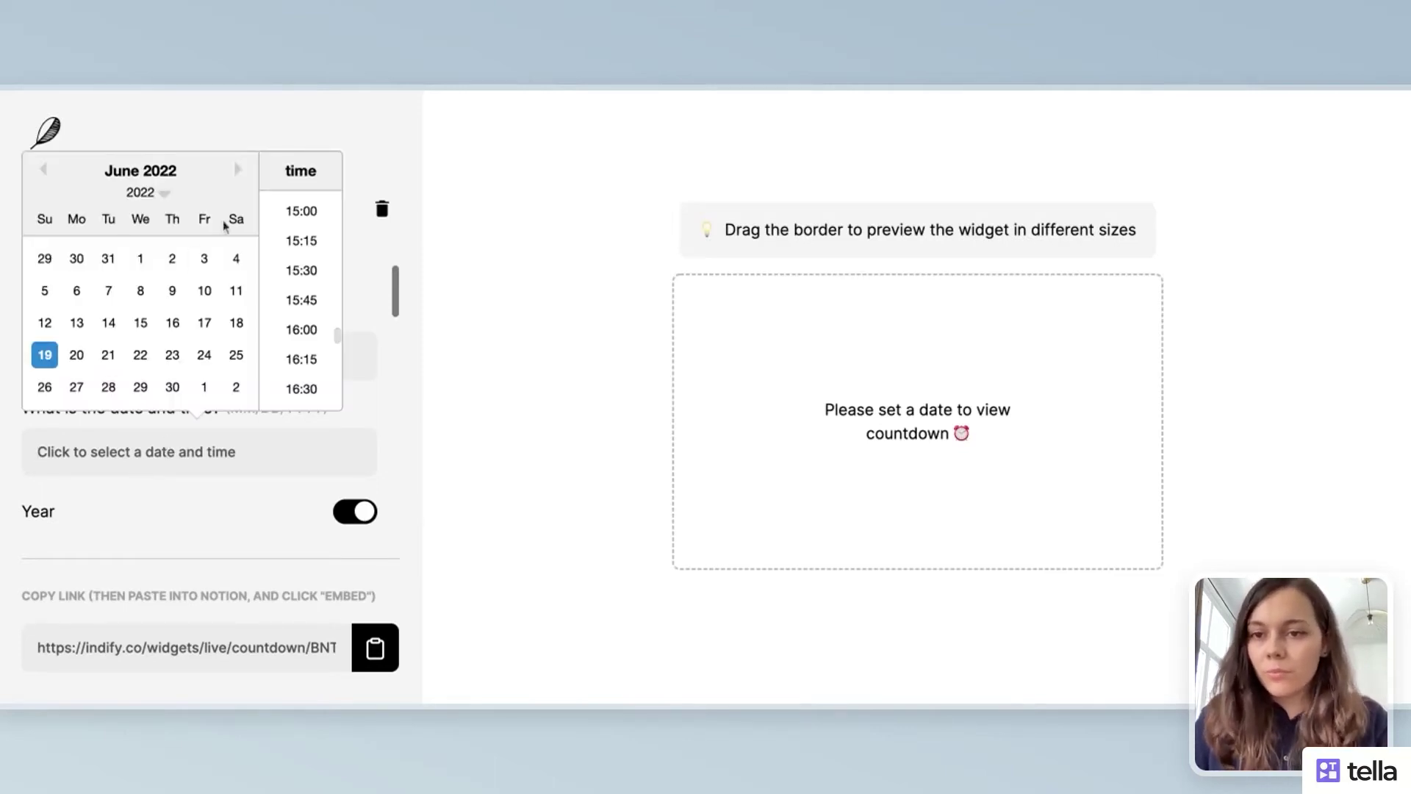
click(116, 363)
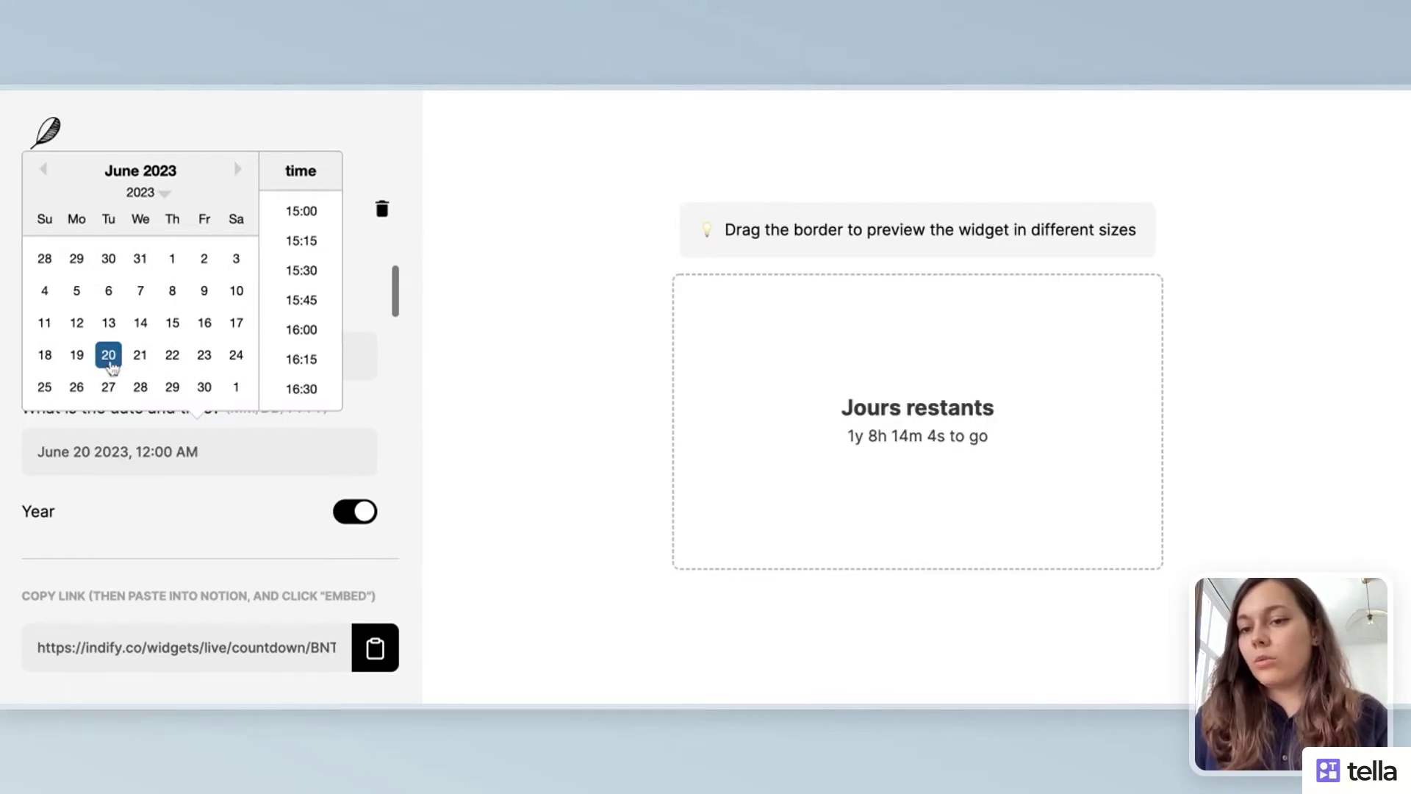
drag(391, 290, 393, 331)
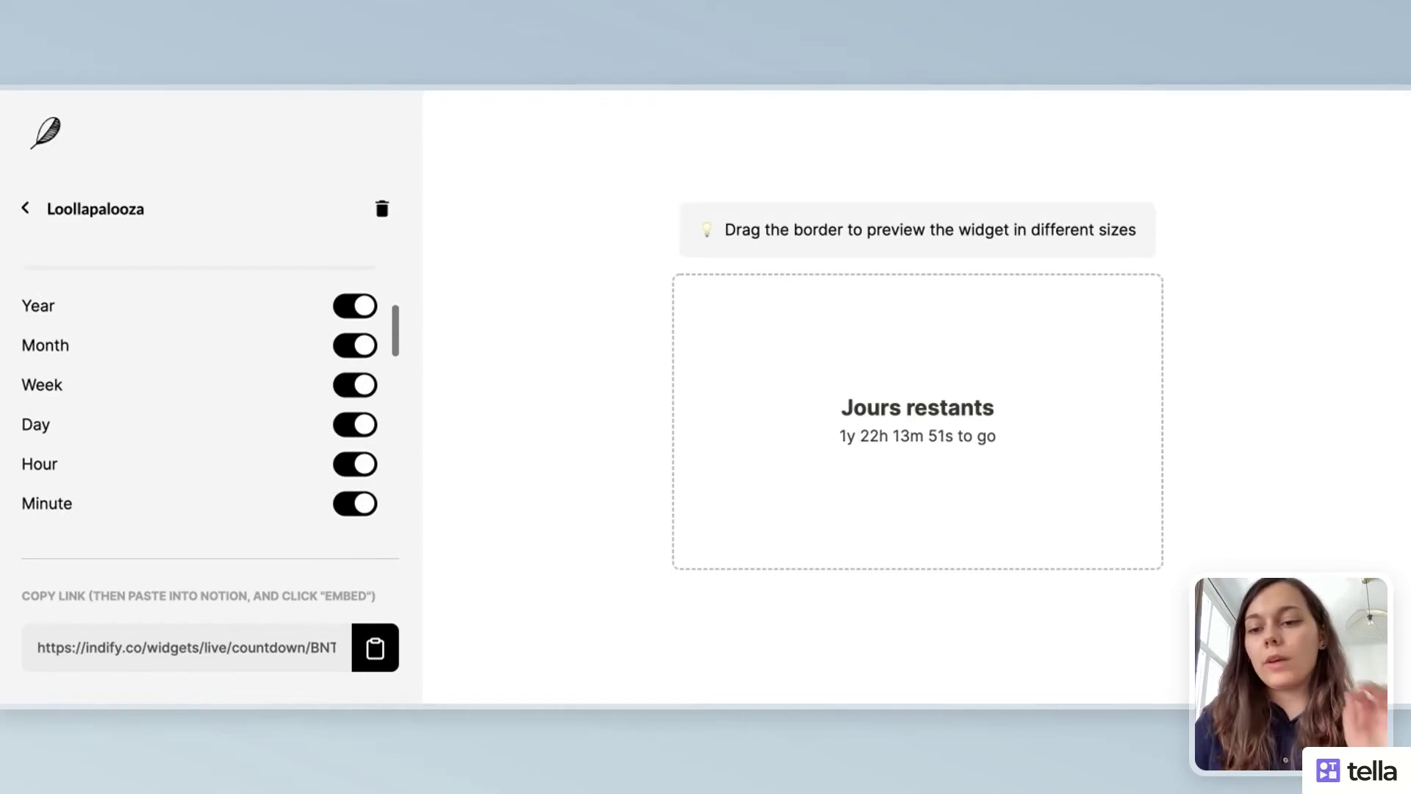
scroll(315, 426, down, 5)
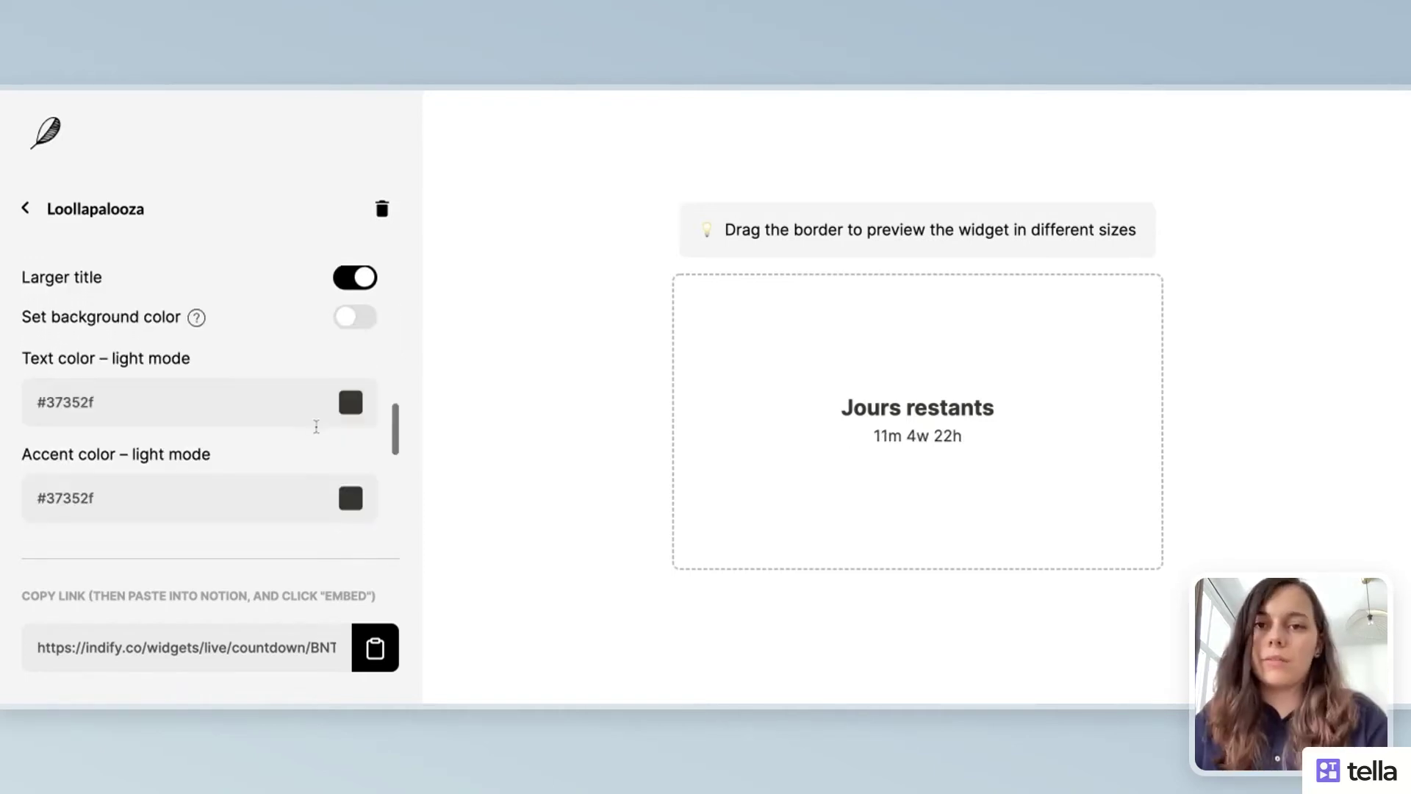
- Check the widget's light-mode text colour options and copy the countdown widget's link
click(350, 404)
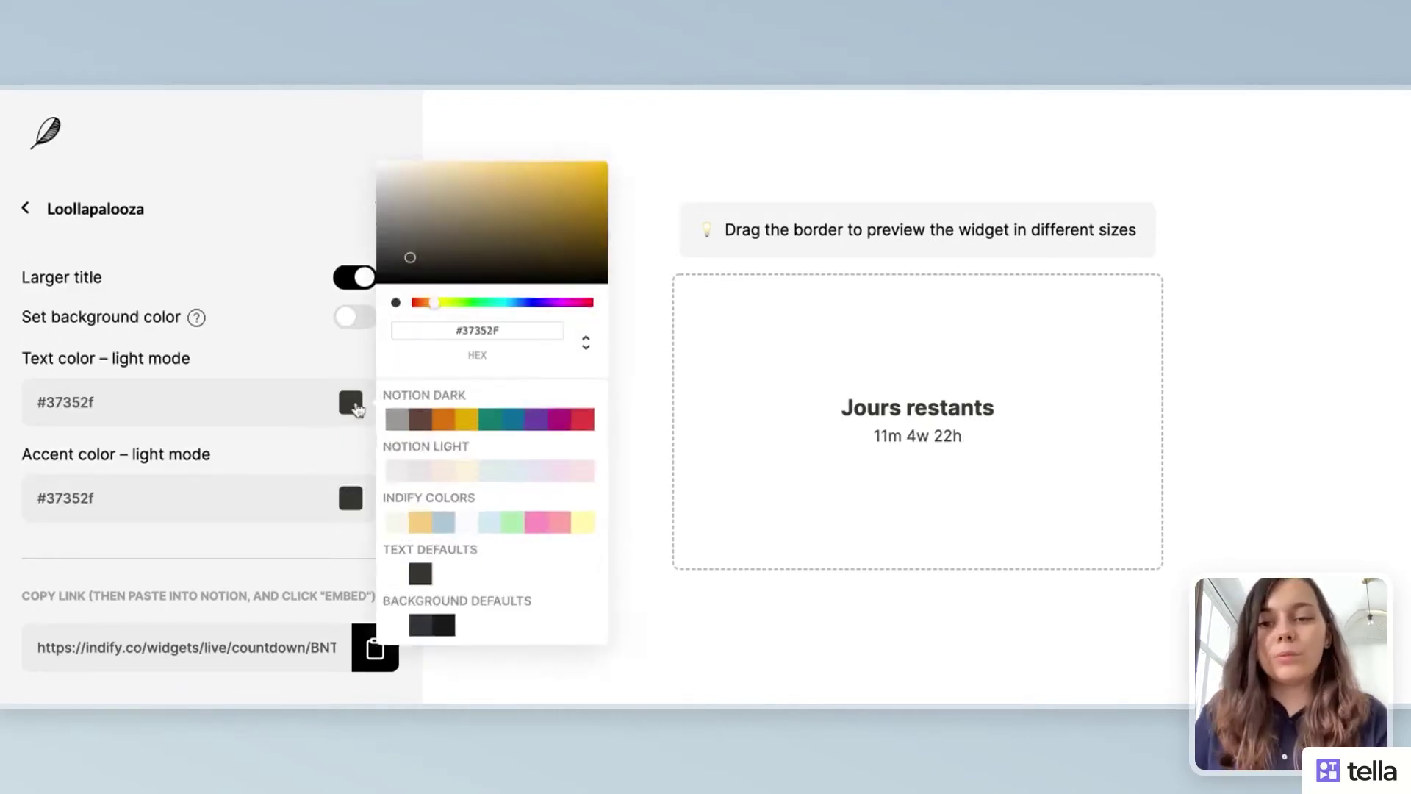
click(497, 422)
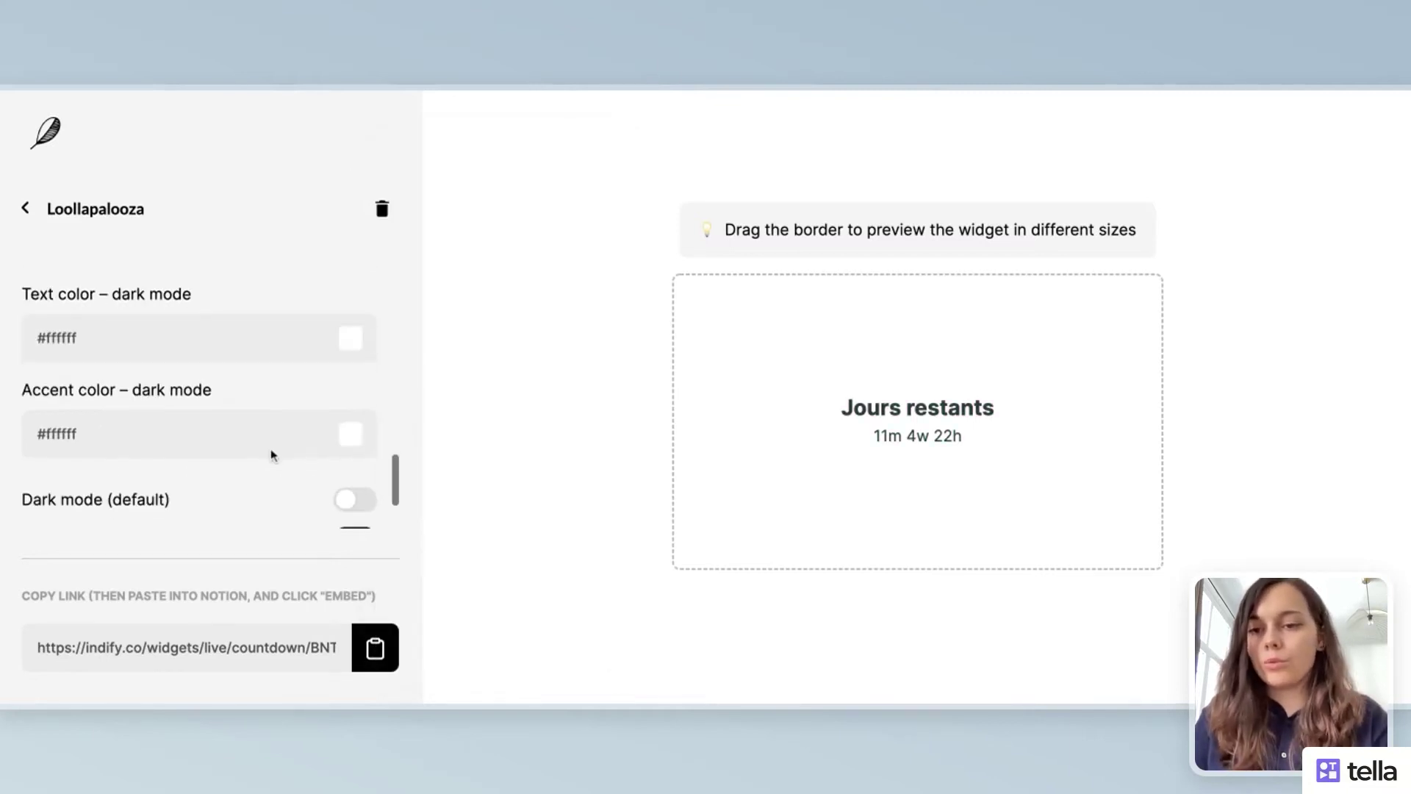
scroll(271, 455, down, 2)
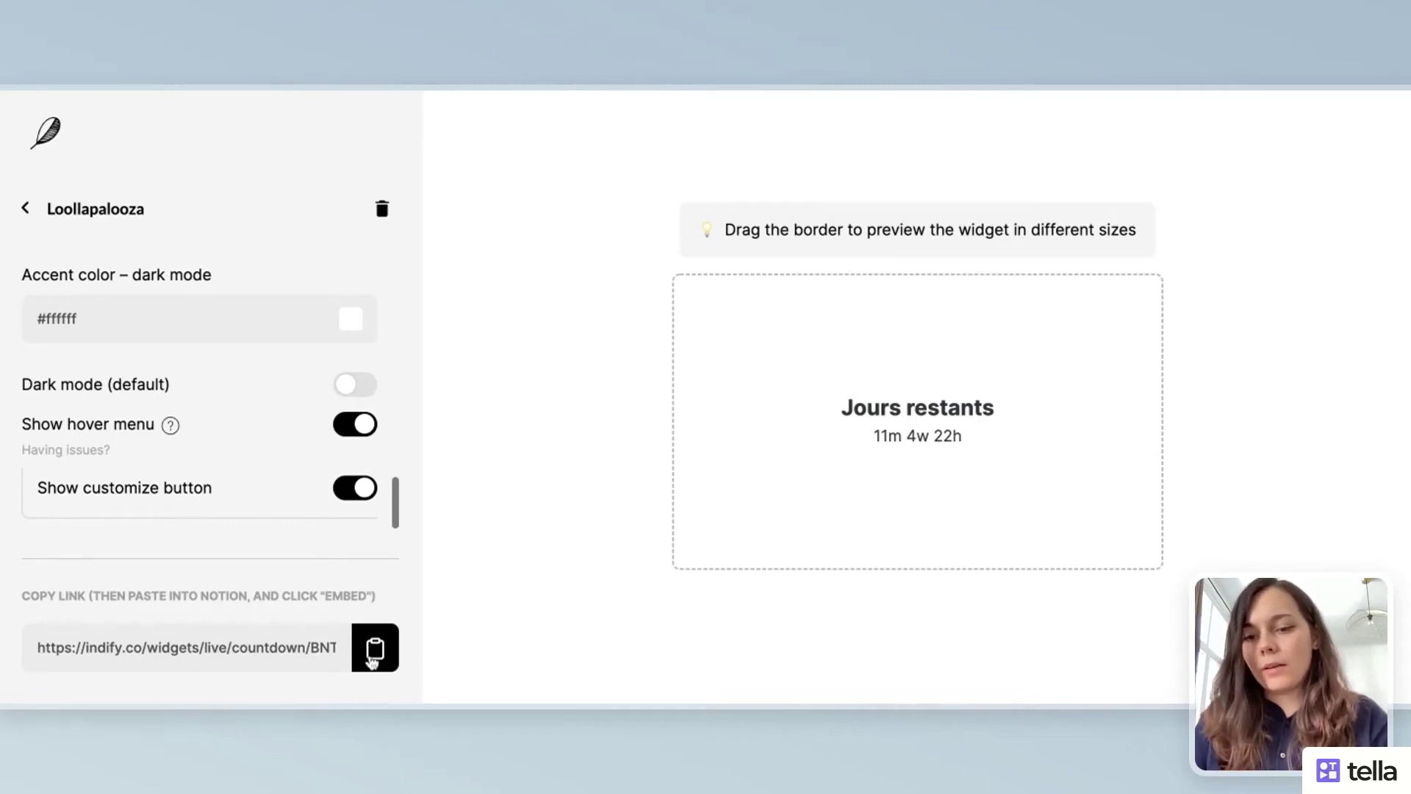
click(373, 650)
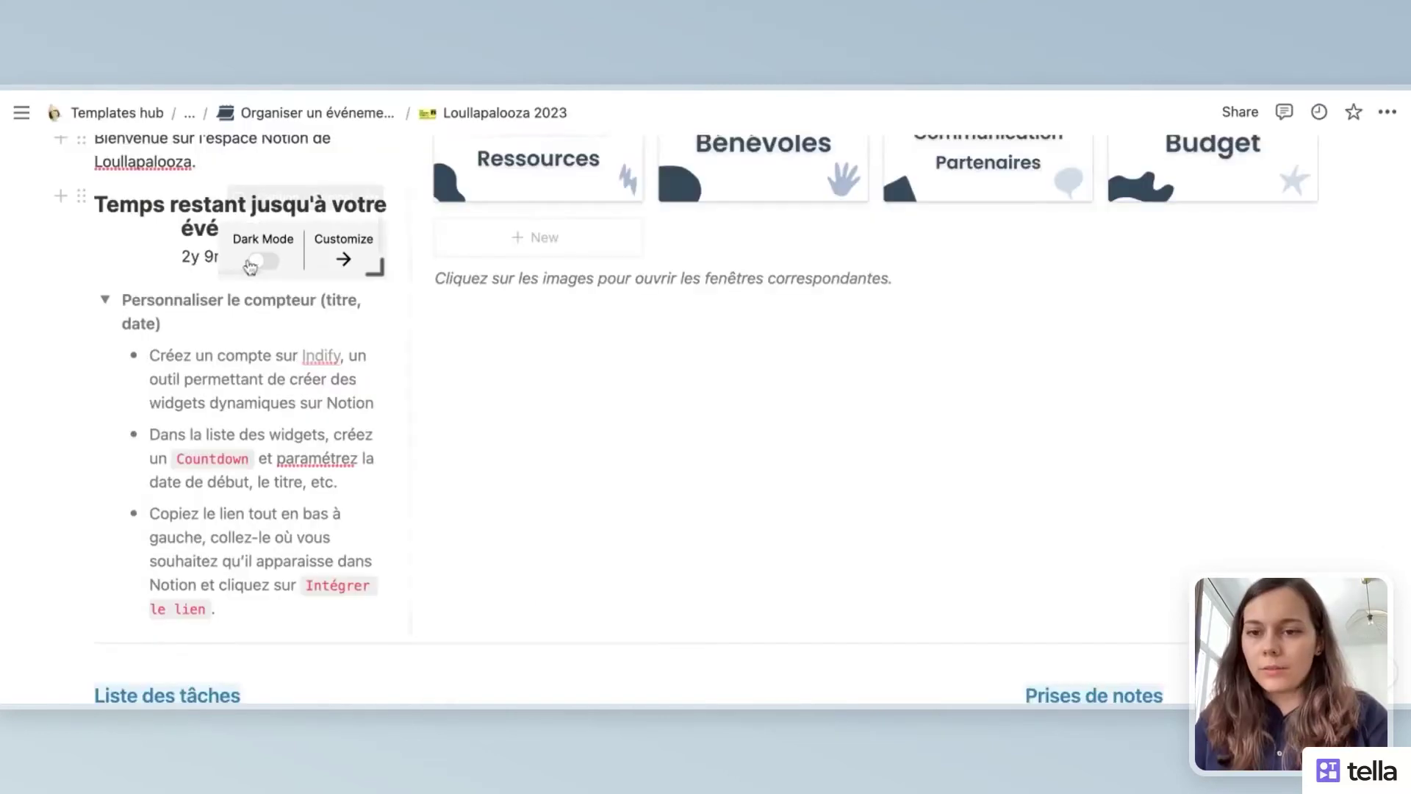
- Return to the Notion event page and delete the old countdown embed below the welcome sentence
scroll(134, 244, up, 2)
click(81, 280)
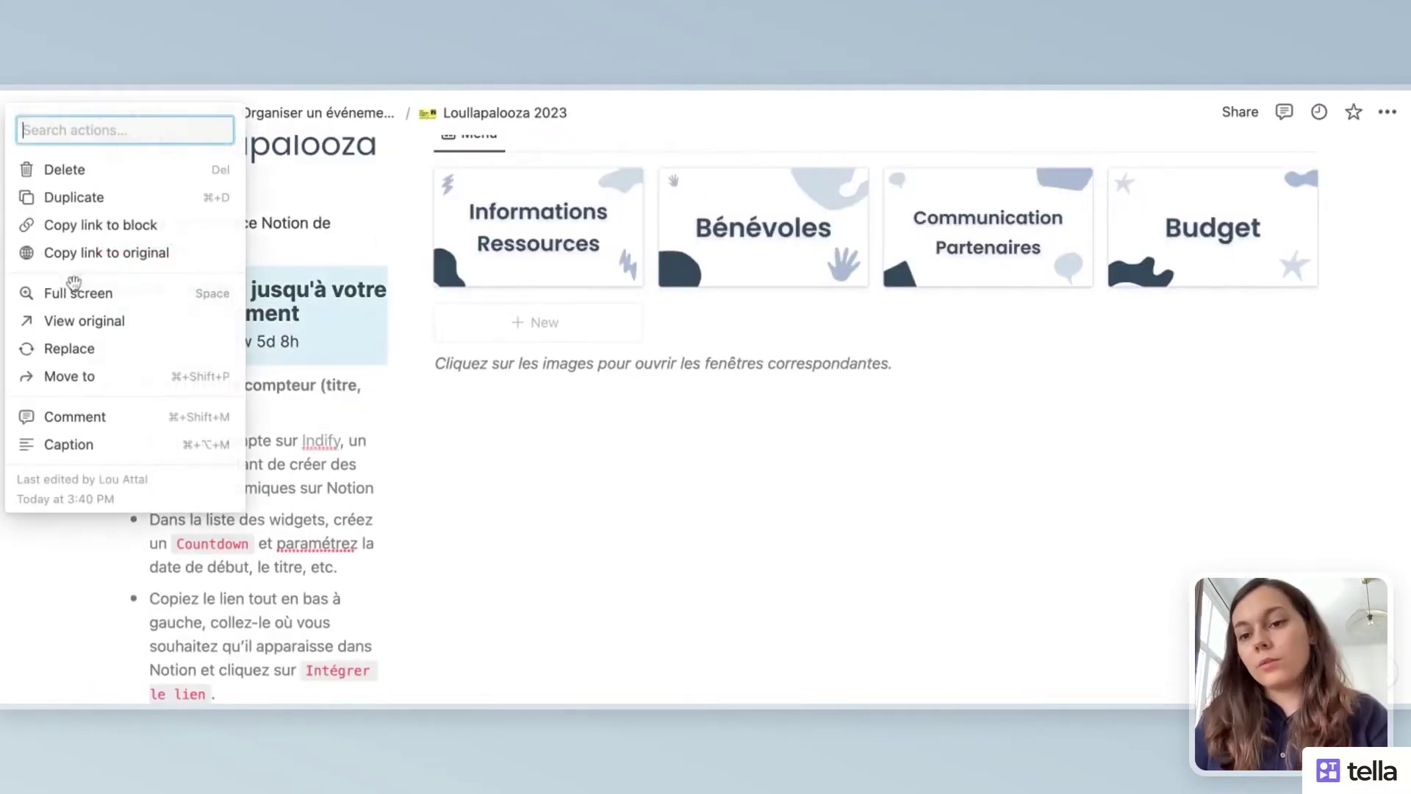
click(65, 170)
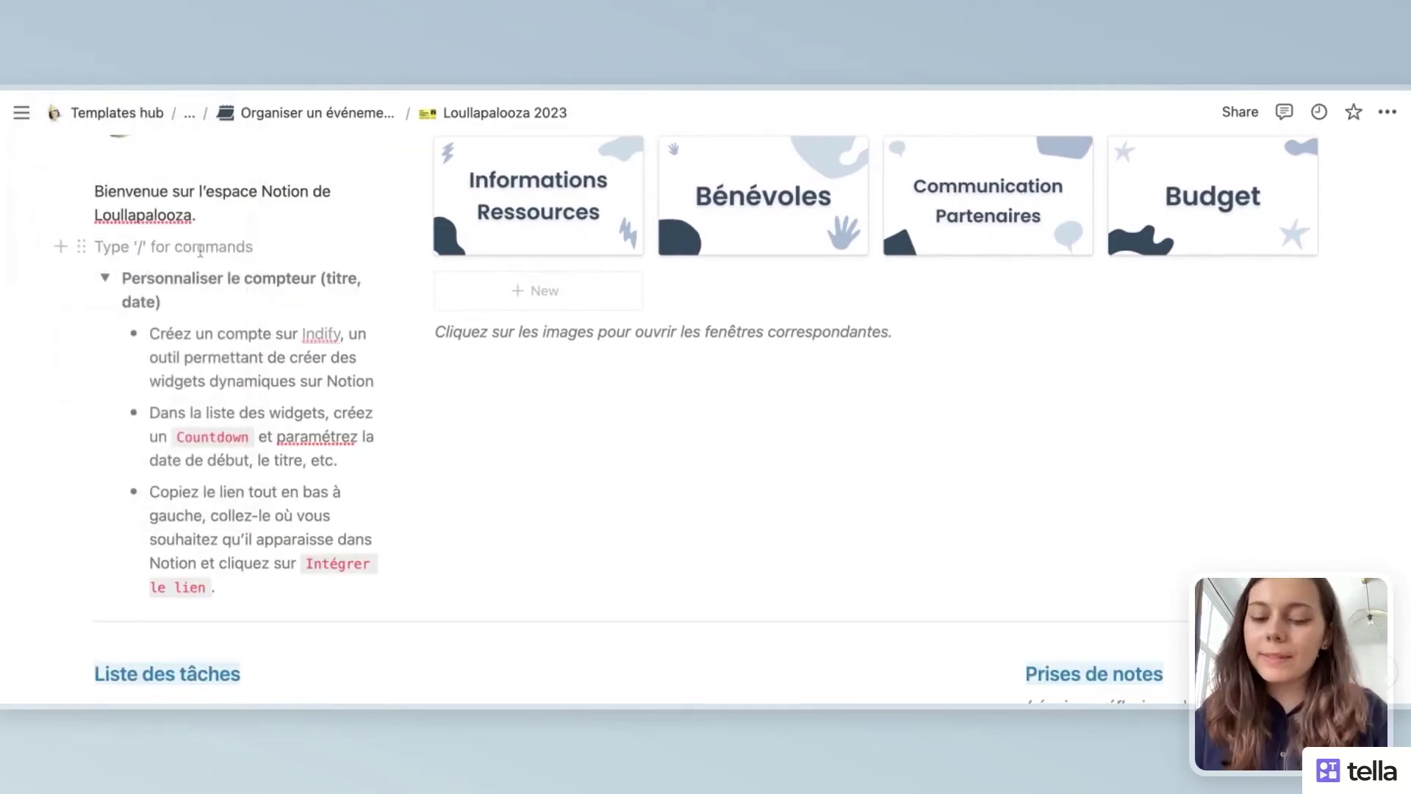
- Embed the copied Indify countdown link in the empty block and reduce the embed's height to fit its text
scroll(65, 170, down, 1)
key(ctrl+v)
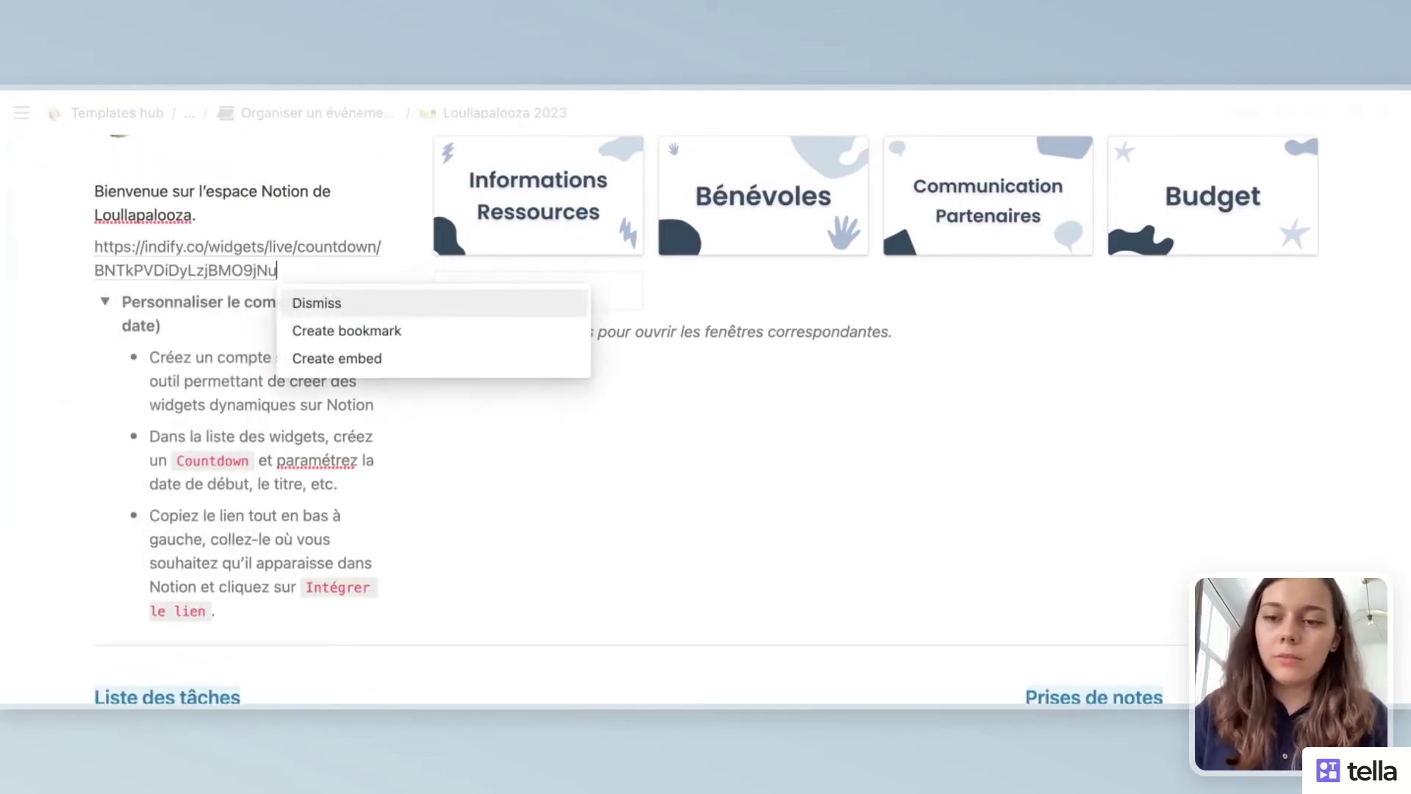
click(339, 367)
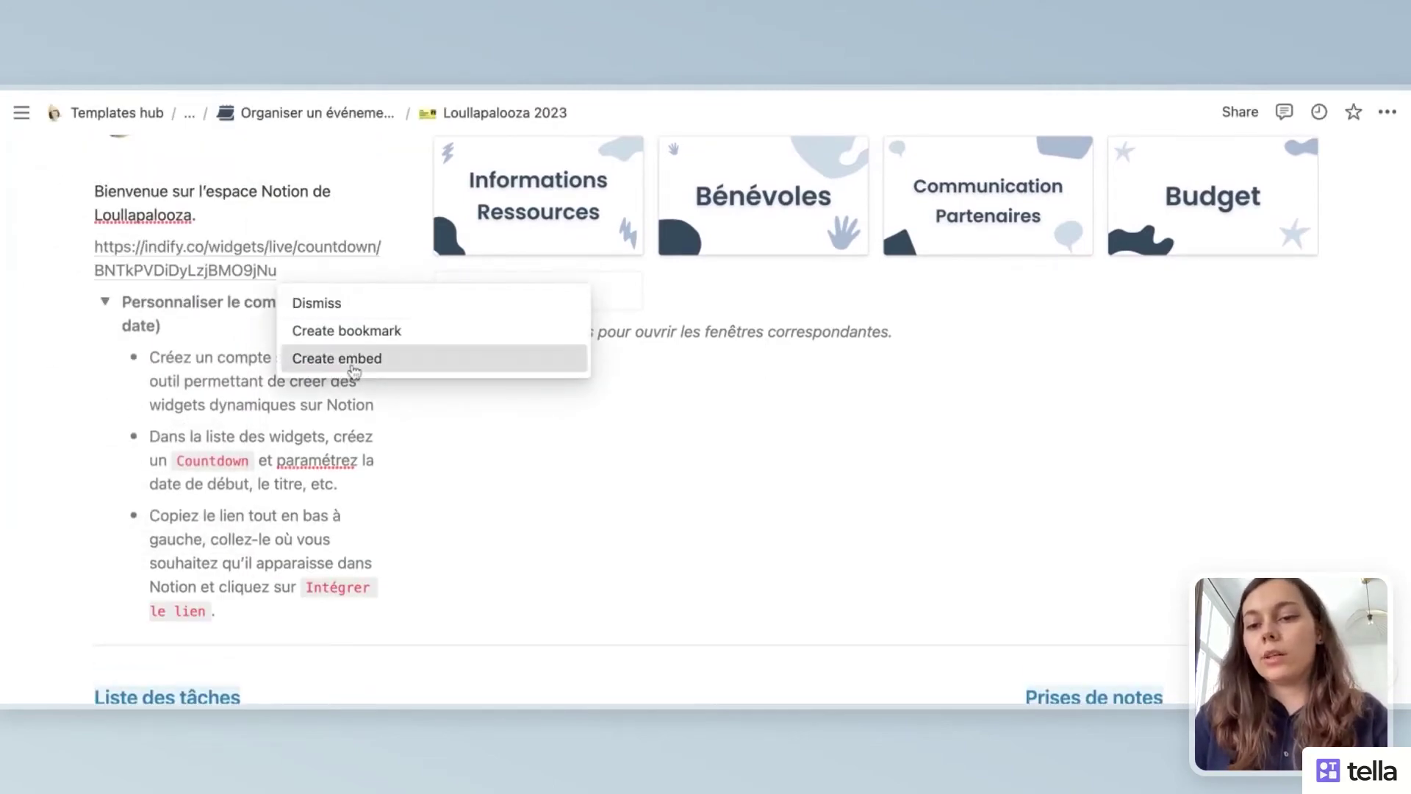
drag(239, 542, 239, 324)
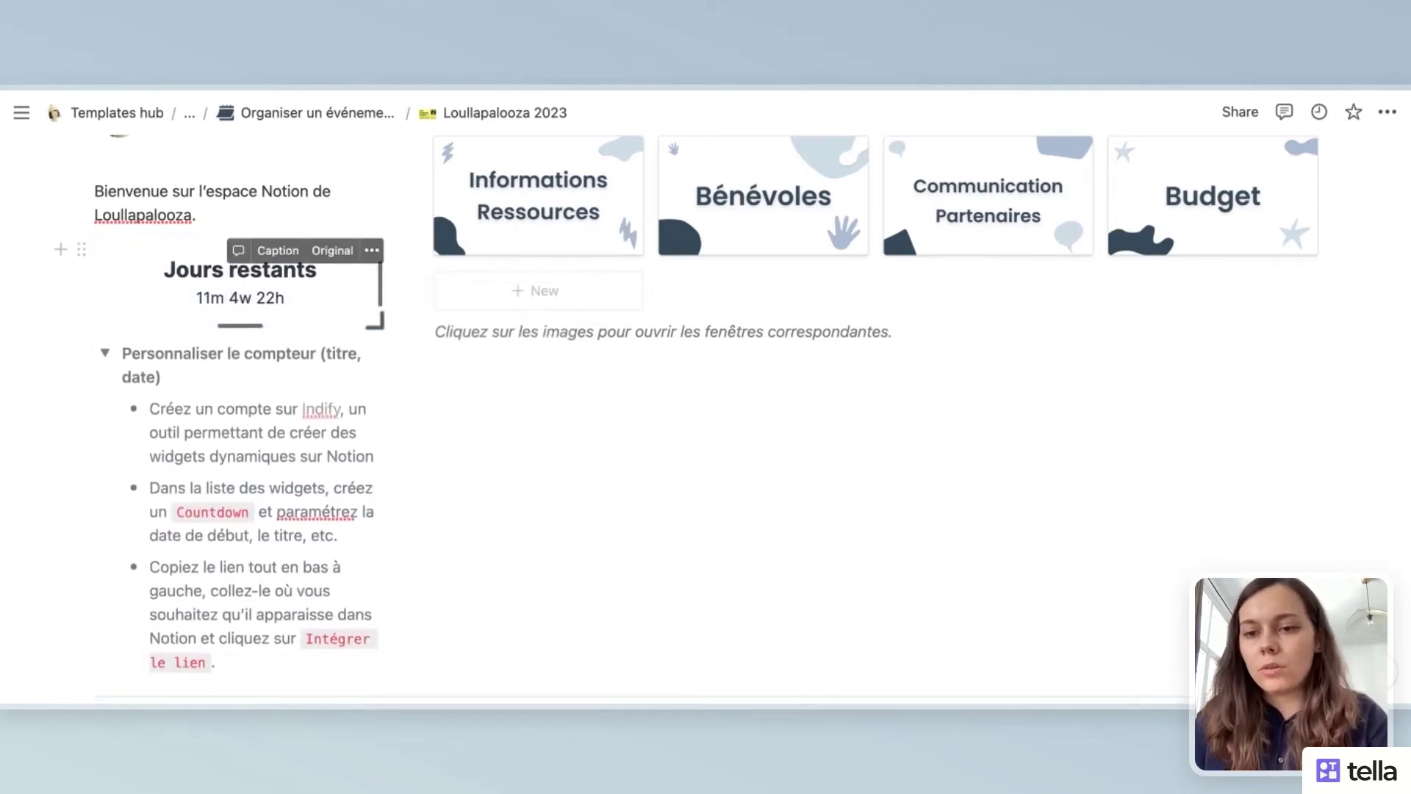
- Collapse and delete the "Personnaliser le compteur" instructions below the new countdown
click(105, 320)
scroll(105, 321, up, 2)
click(78, 429)
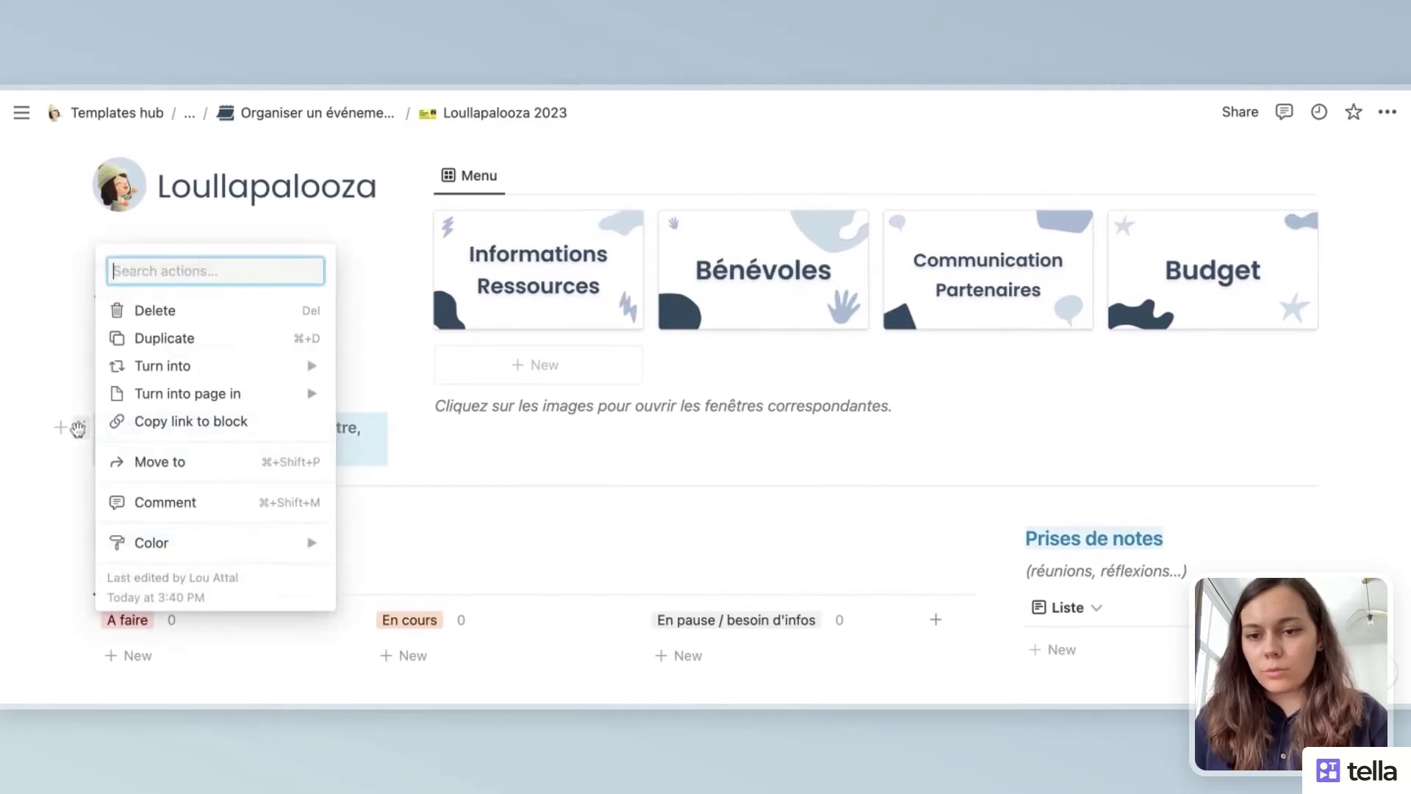
click(147, 311)
scroll(575, 360, up, 1)
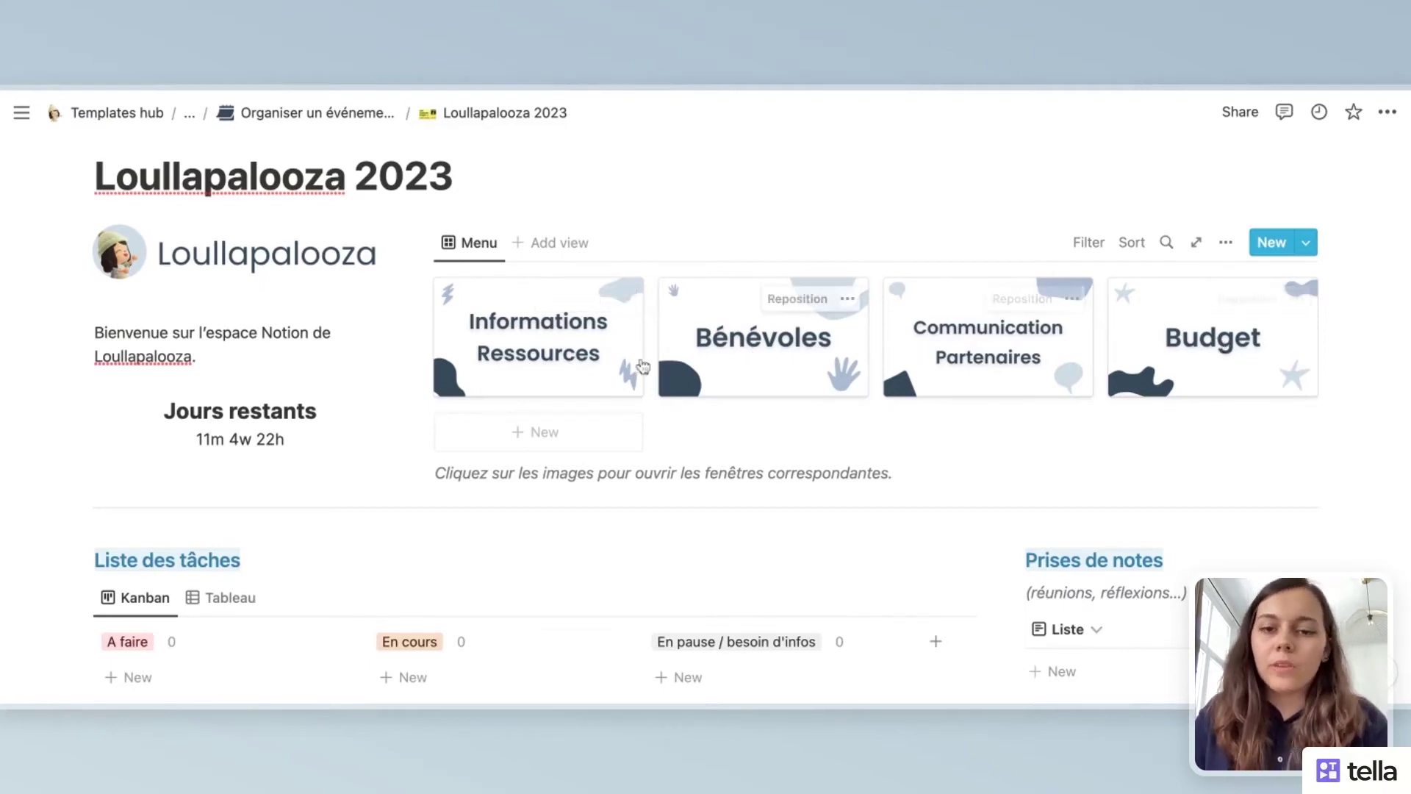
- Open the "Informations Ressources" card and review its event information and "Liens et fichiers ressources" sections
click(584, 377)
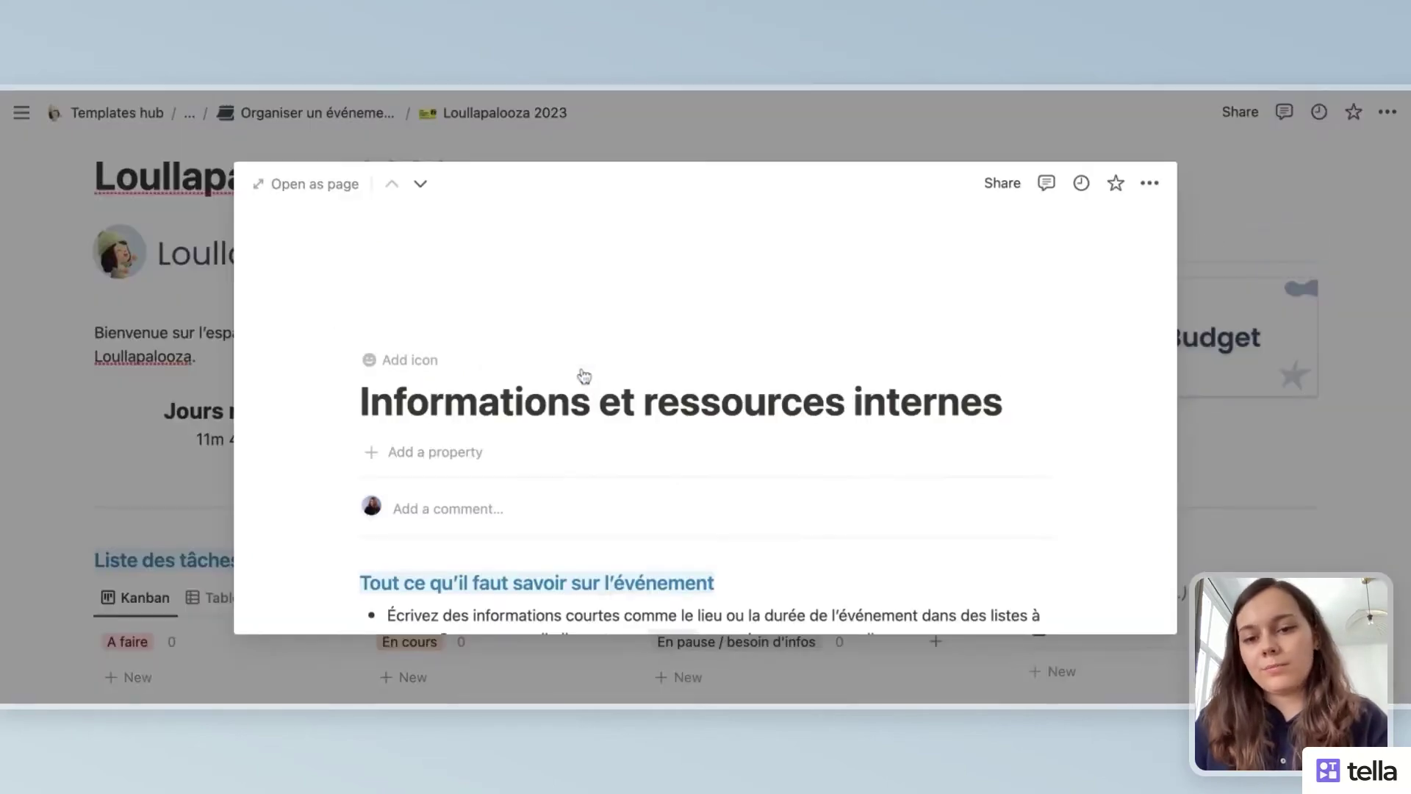
scroll(585, 376, down, 2)
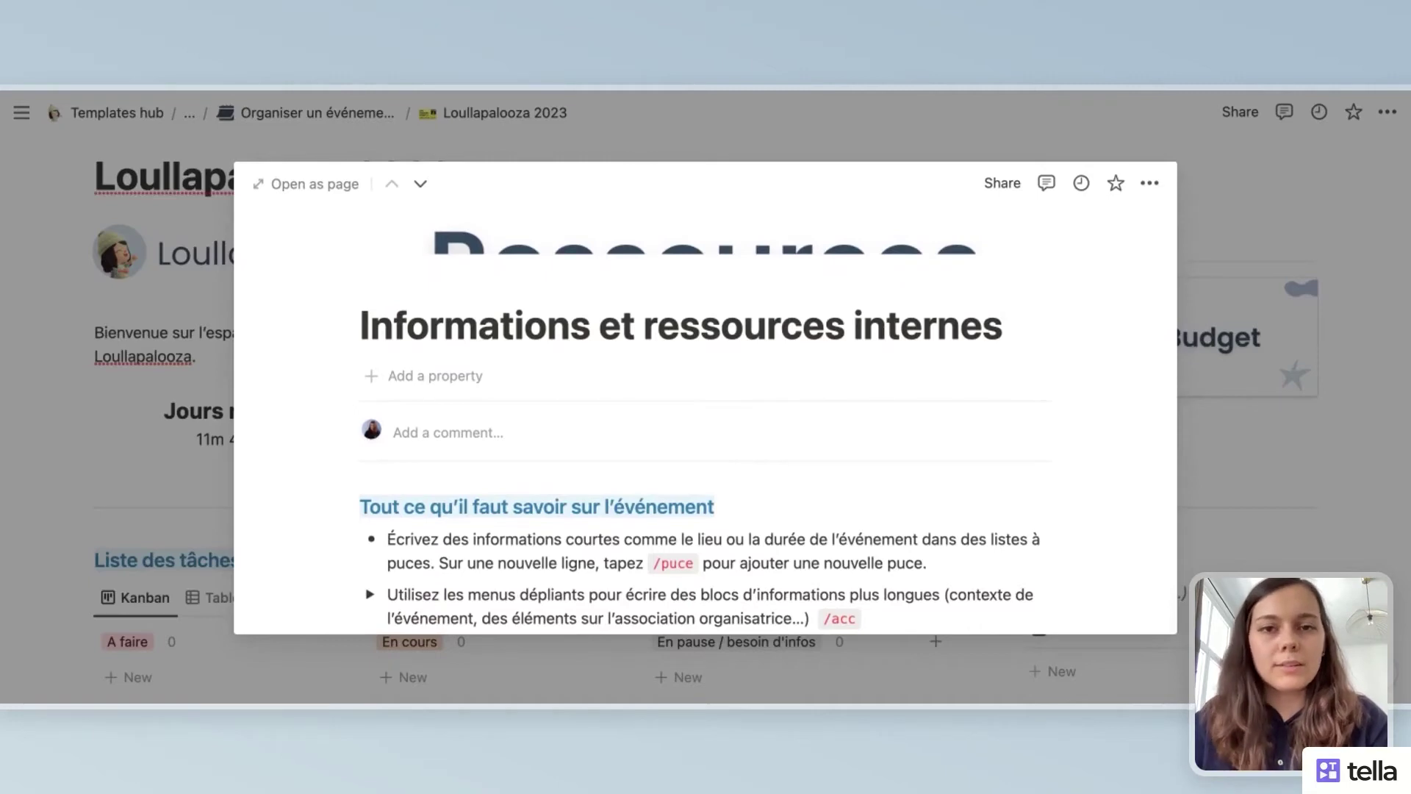
scroll(768, 430, down, 4)
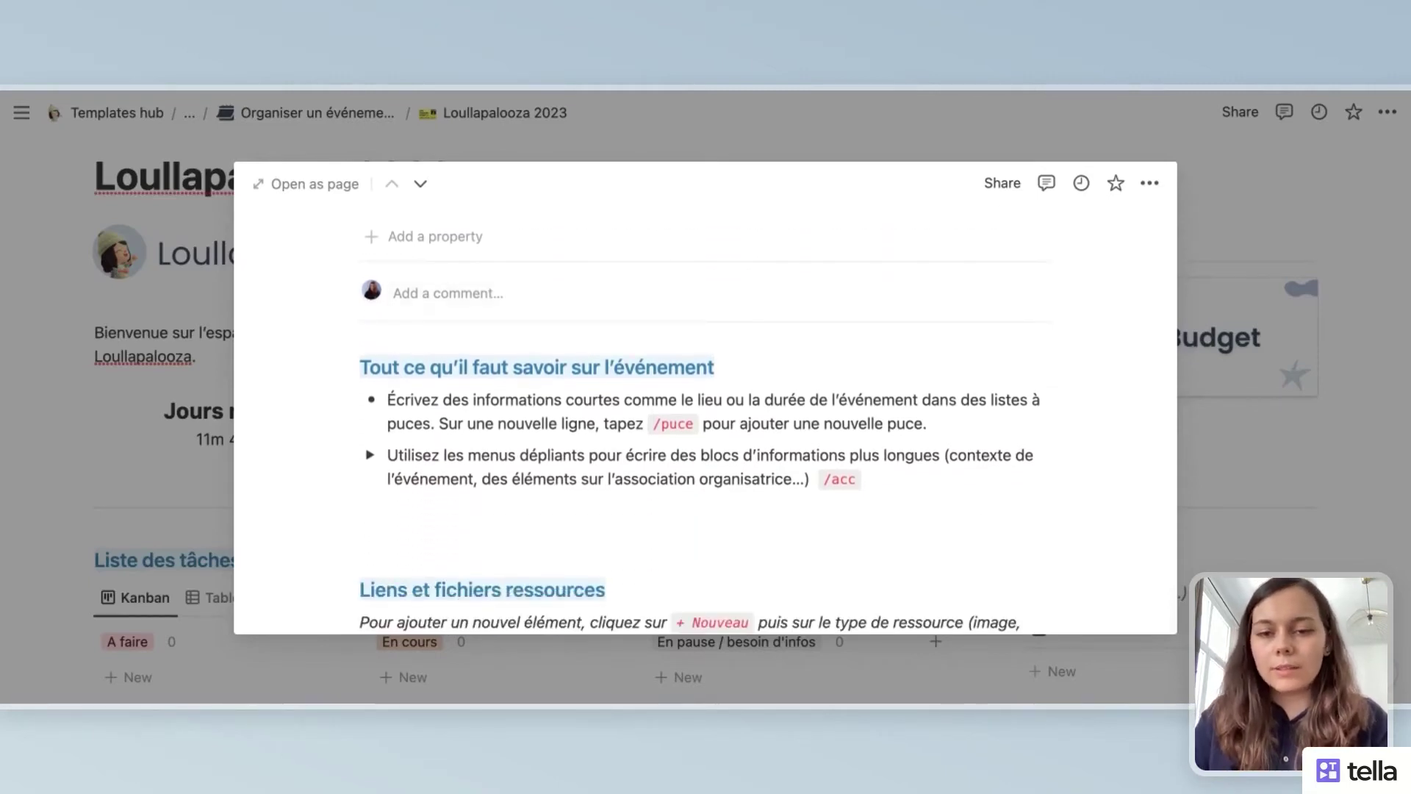
scroll(450, 544, down, 5)
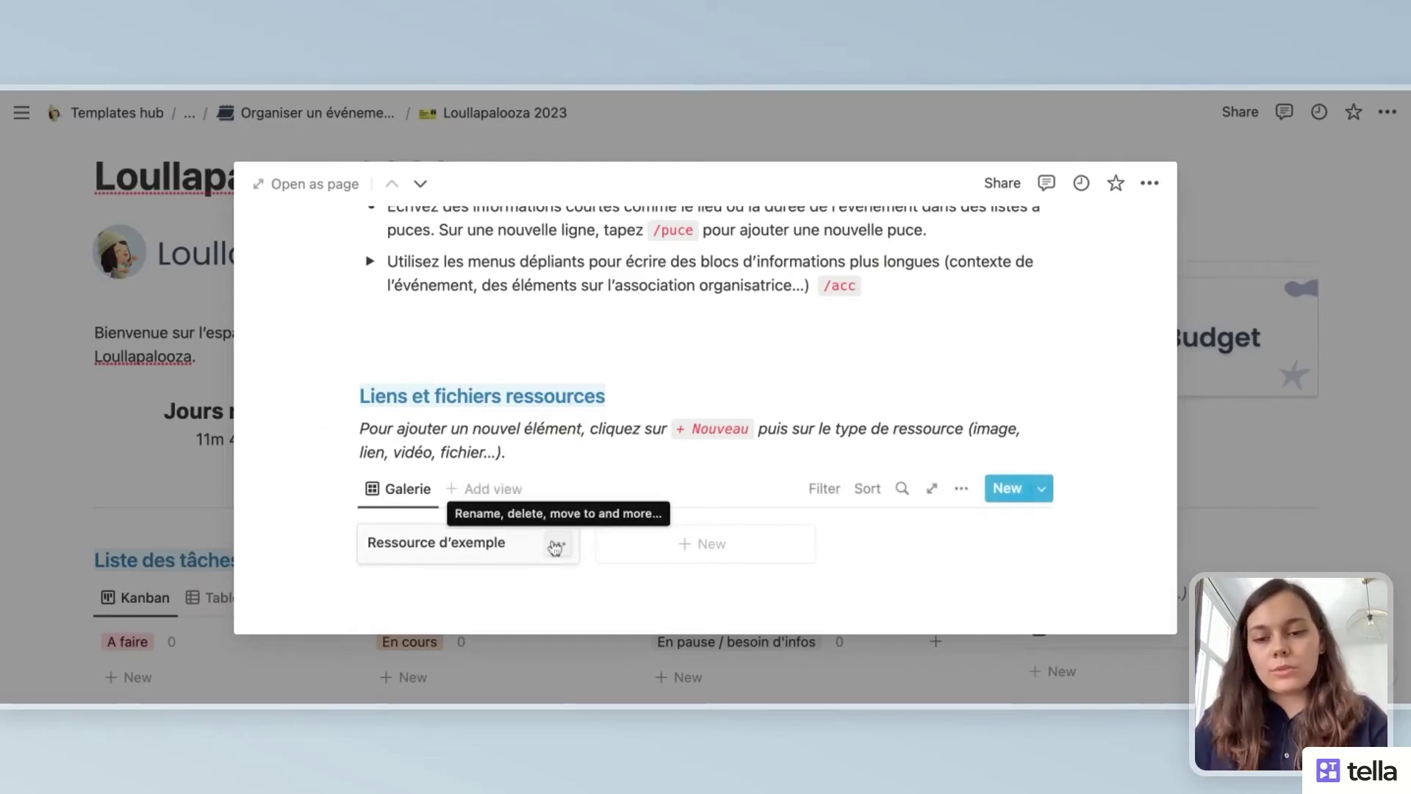
- Open "Ressource d'exemple" and apply the Fichier template to it
click(491, 557)
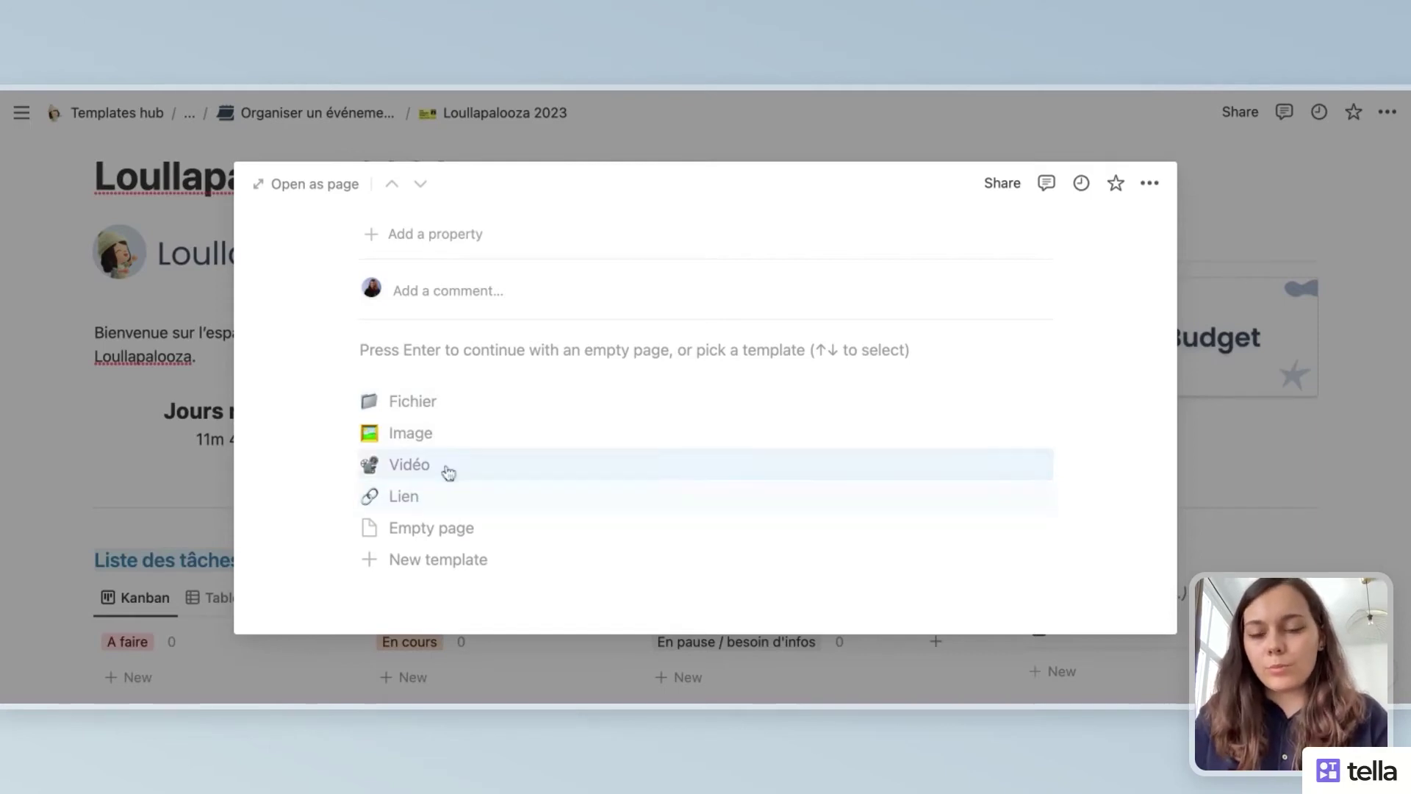
click(461, 416)
scroll(570, 529, down, 2)
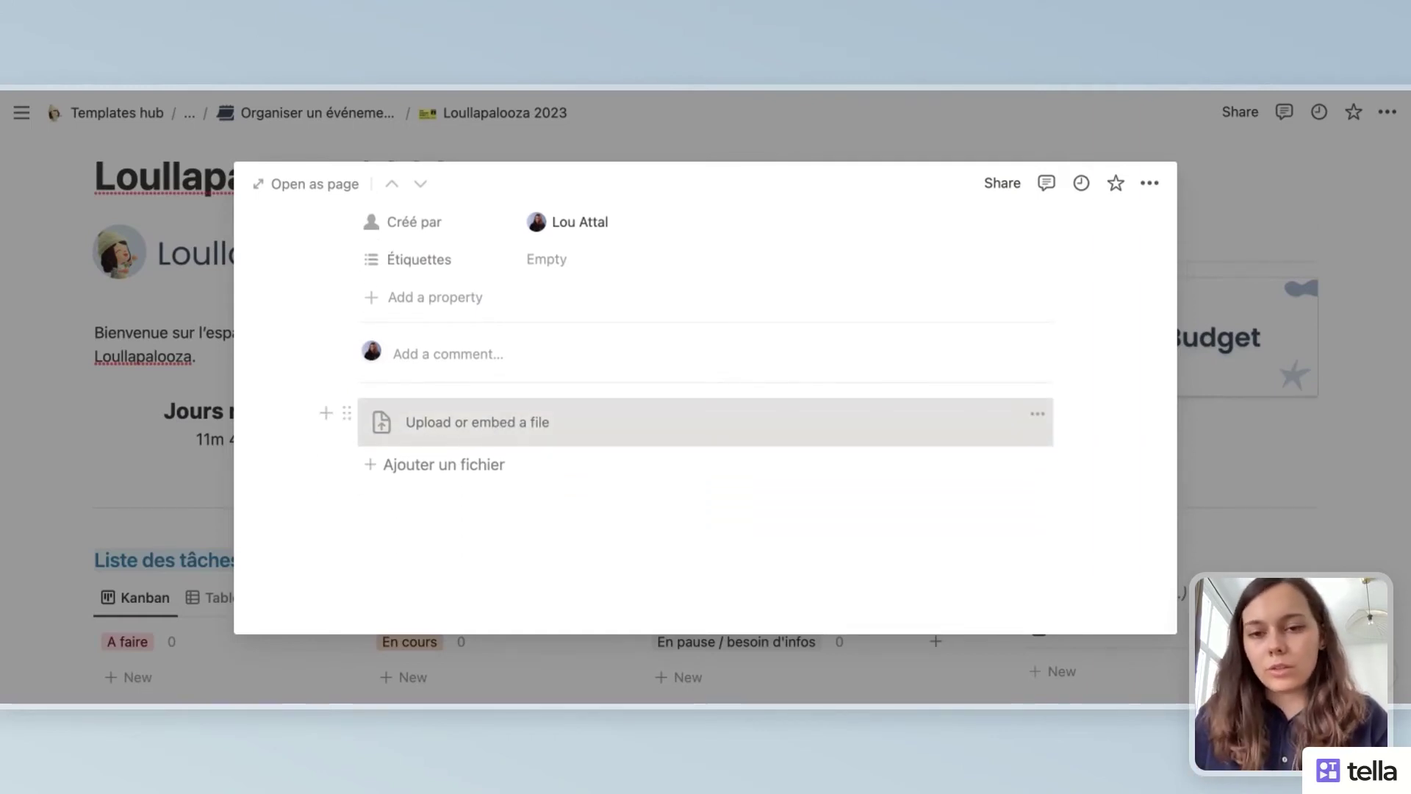
scroll(428, 439, up, 2)
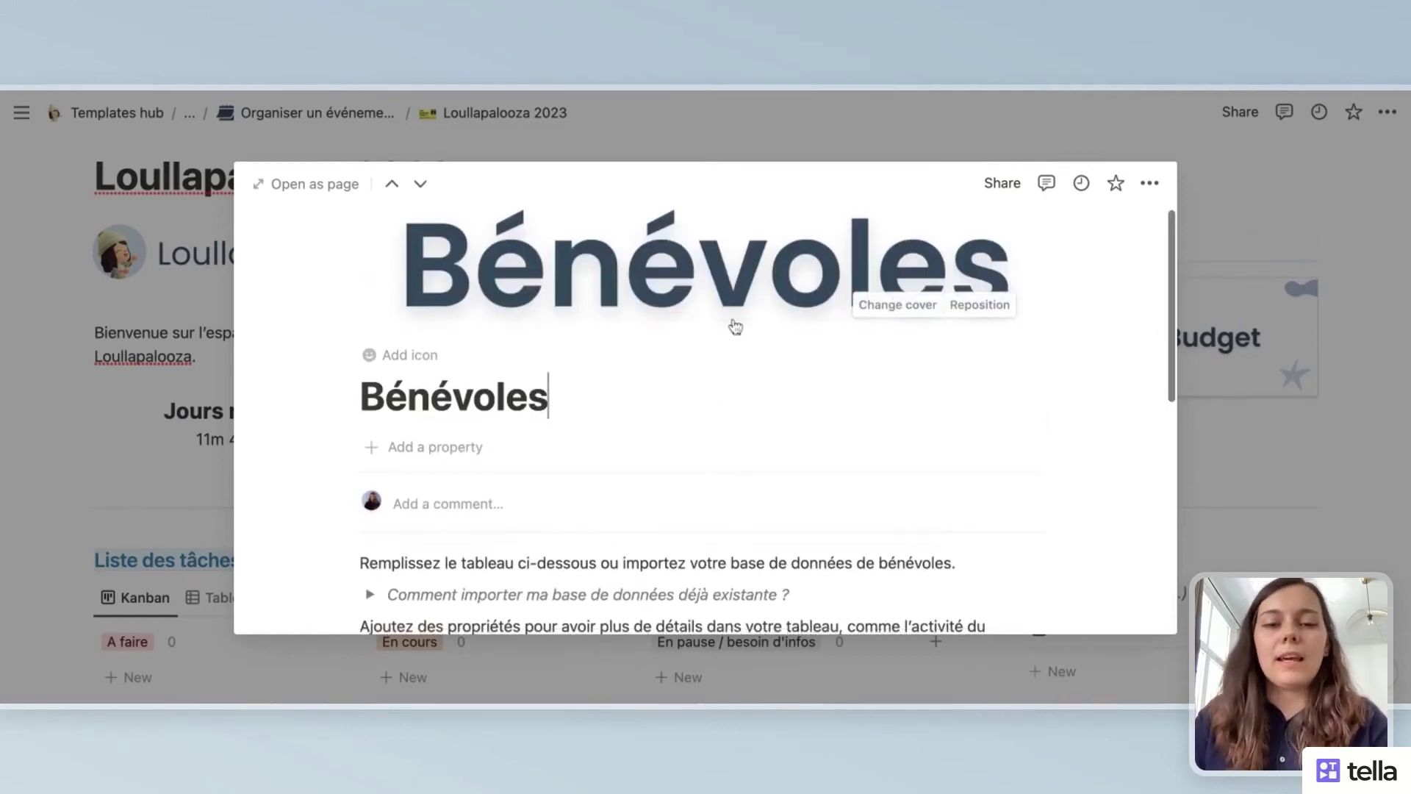
- Review the Bénévoles page's volunteer table and its instructions for importing an existing database
scroll(735, 326, down, 5)
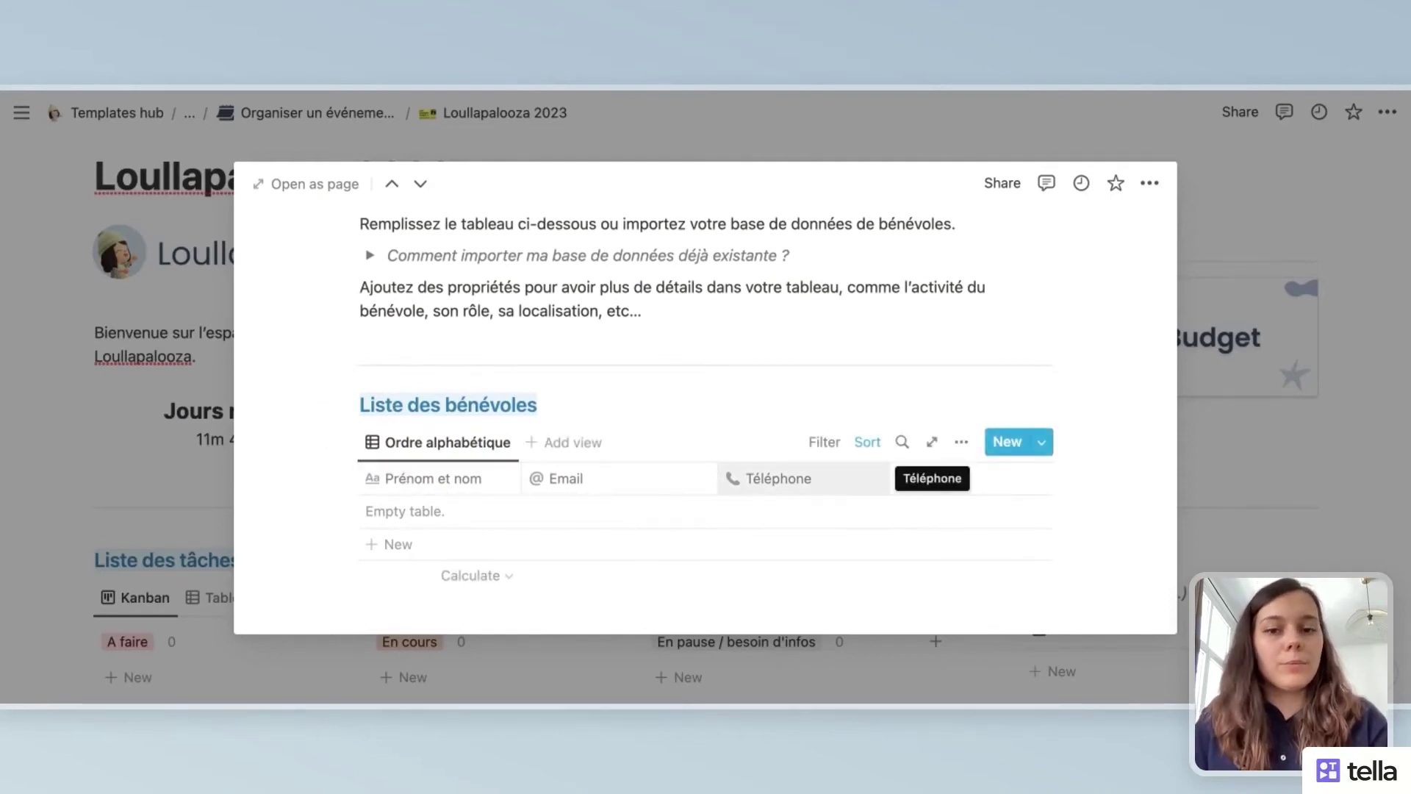
scroll(668, 342, up, 3)
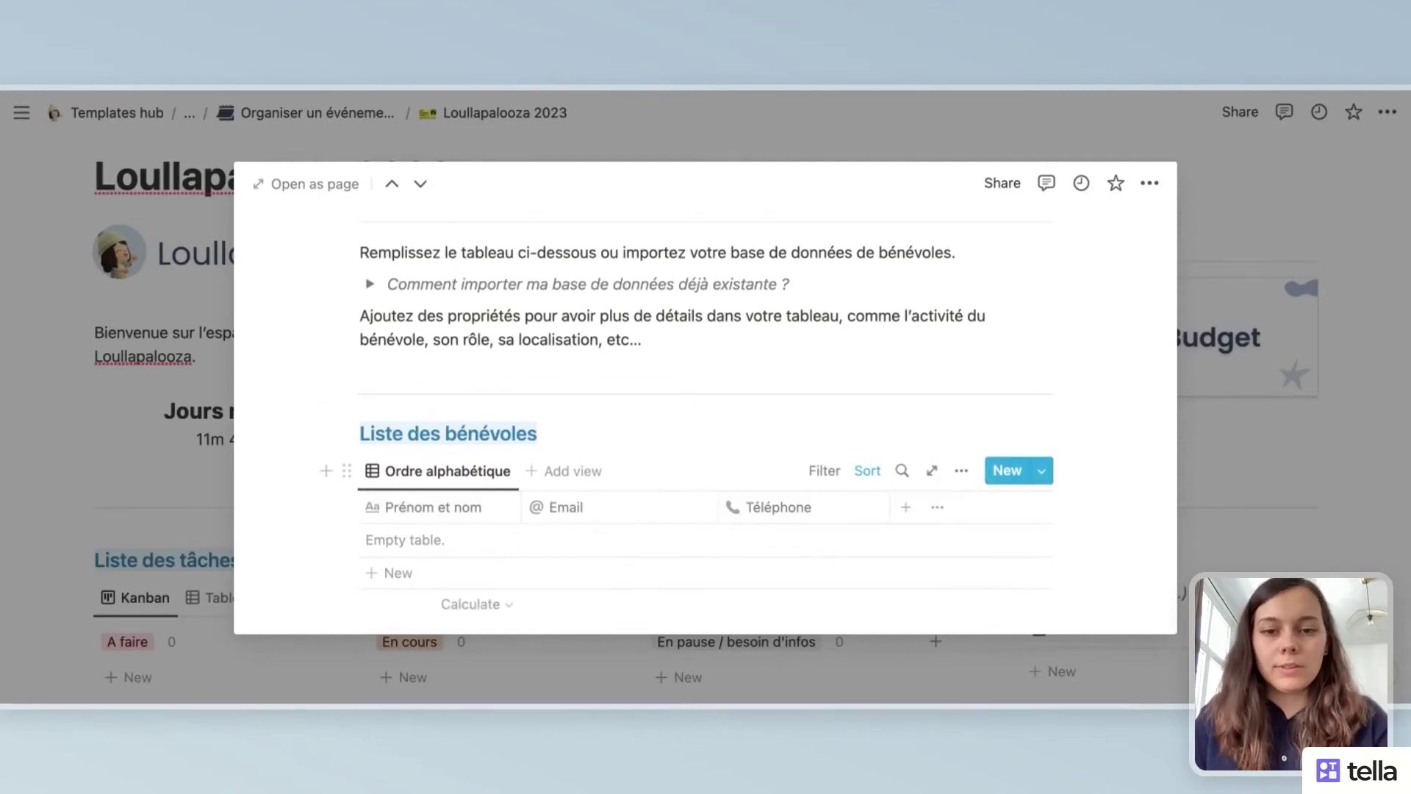
click(366, 325)
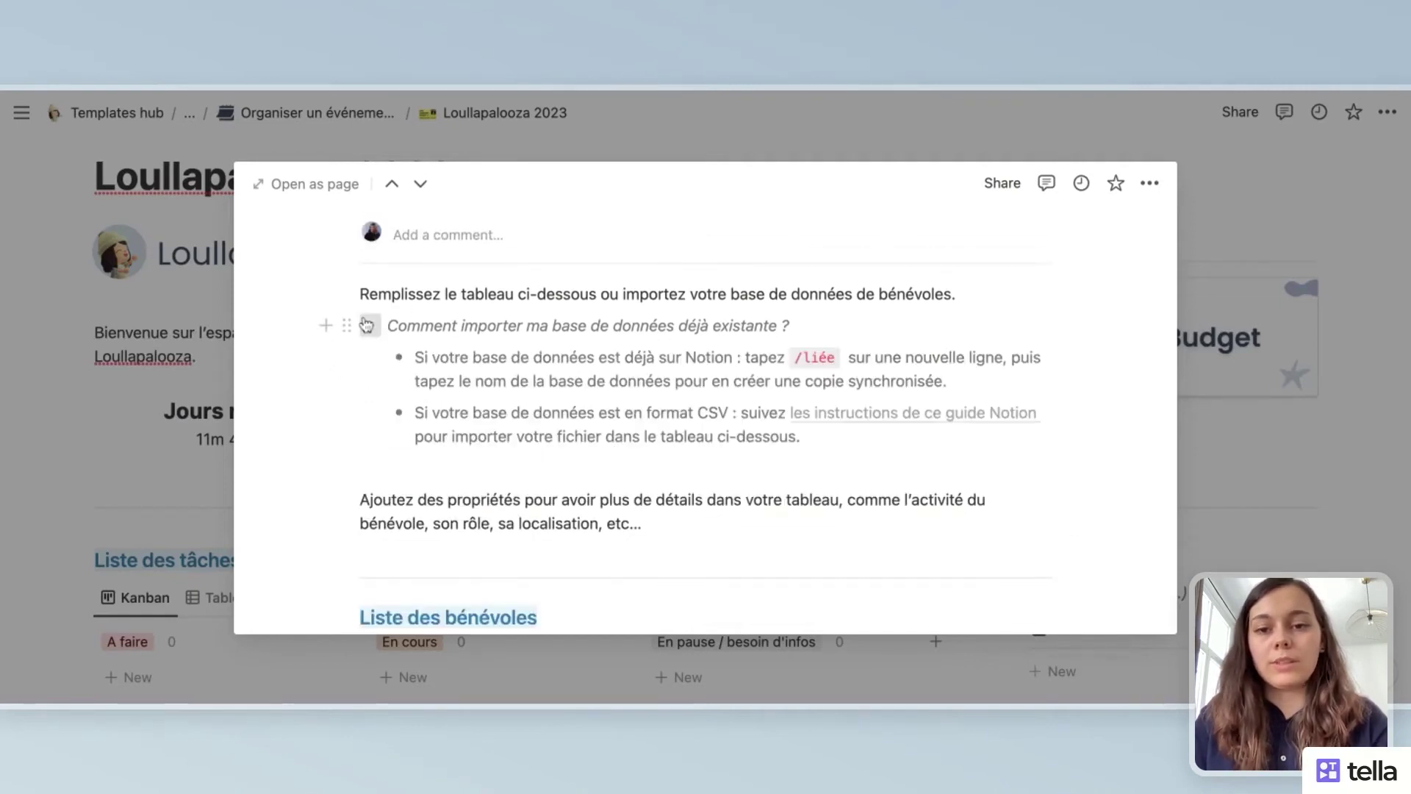
click(369, 327)
scroll(543, 402, down, 2)
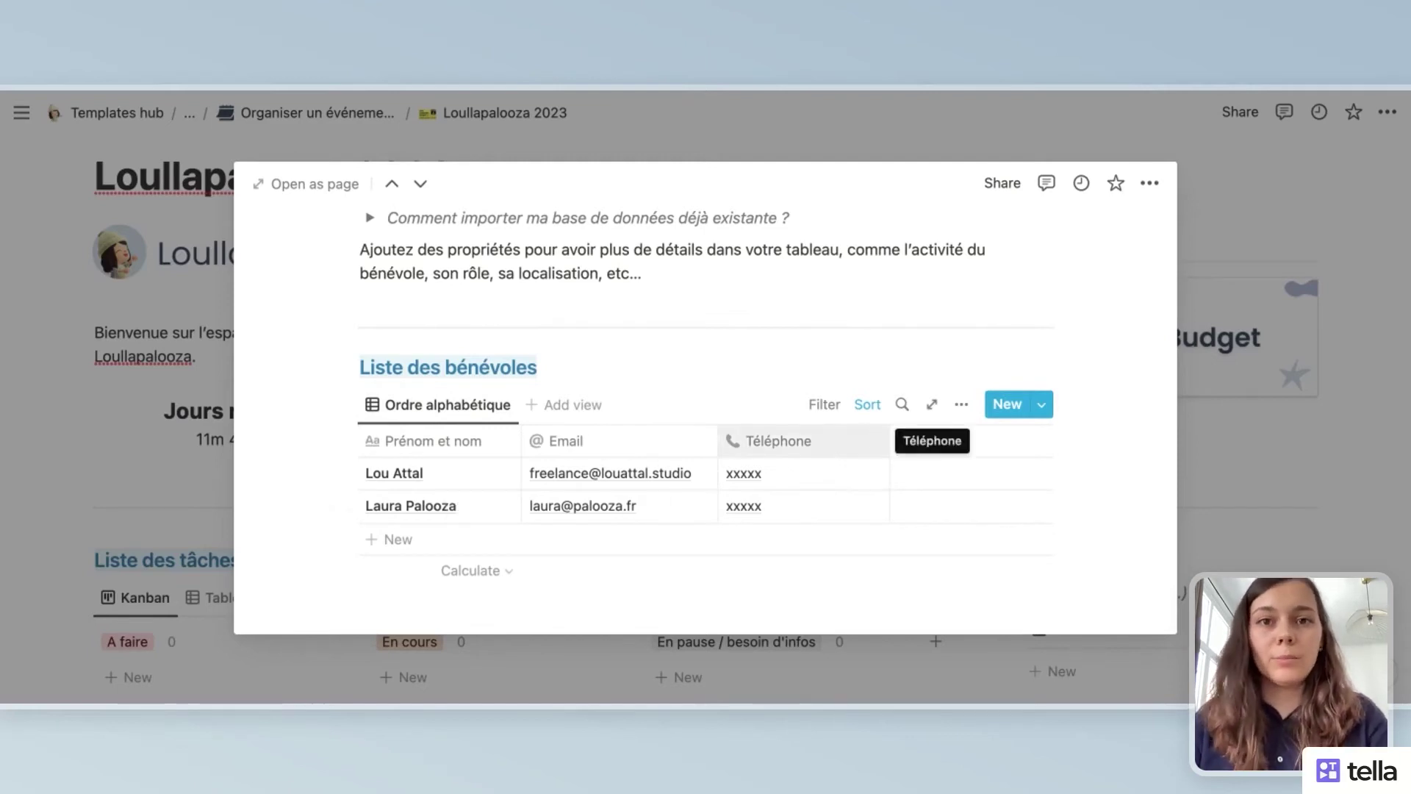
- Inspect the volunteer table's "Nom de famille" sort and the properties available for sorting, and close the Bénévoles page
click(868, 407)
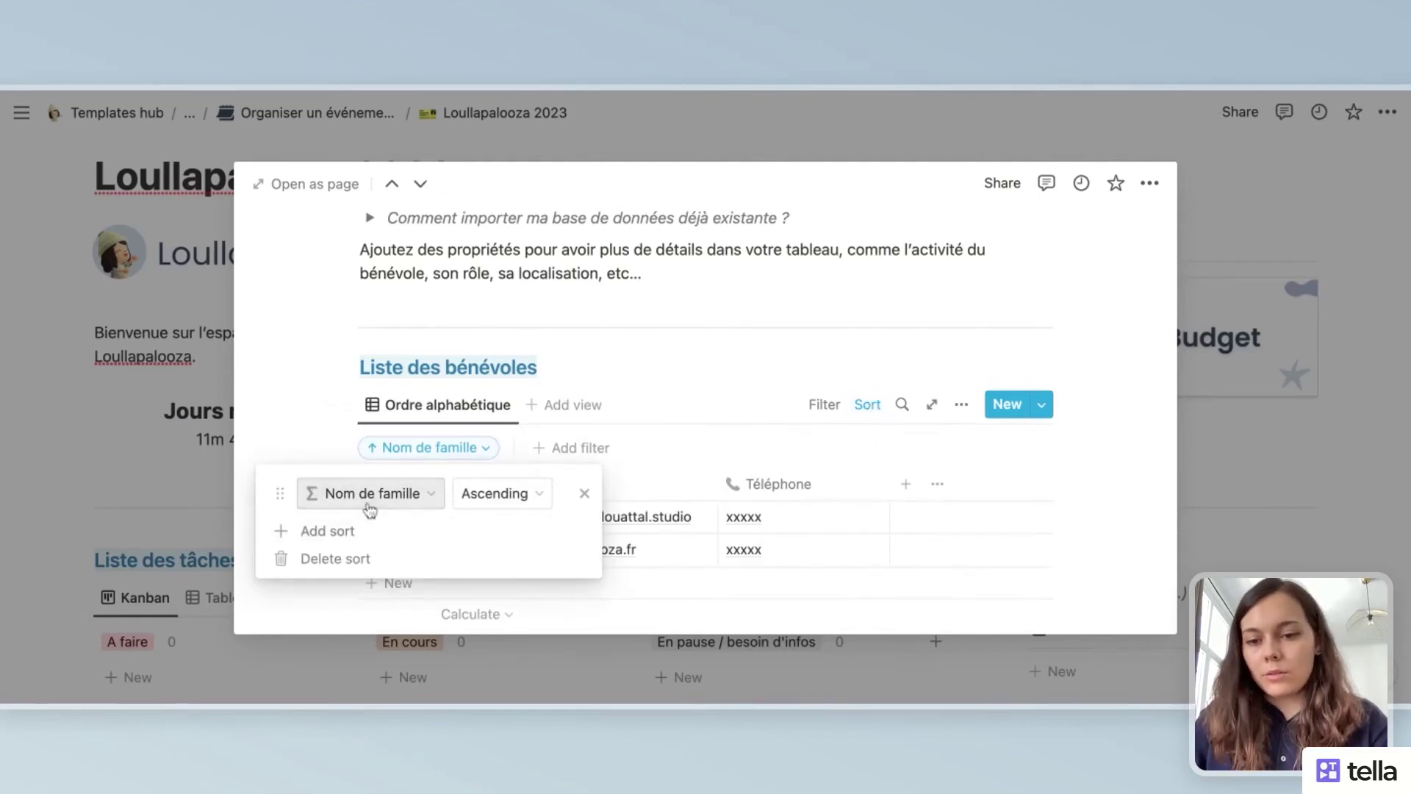
click(389, 494)
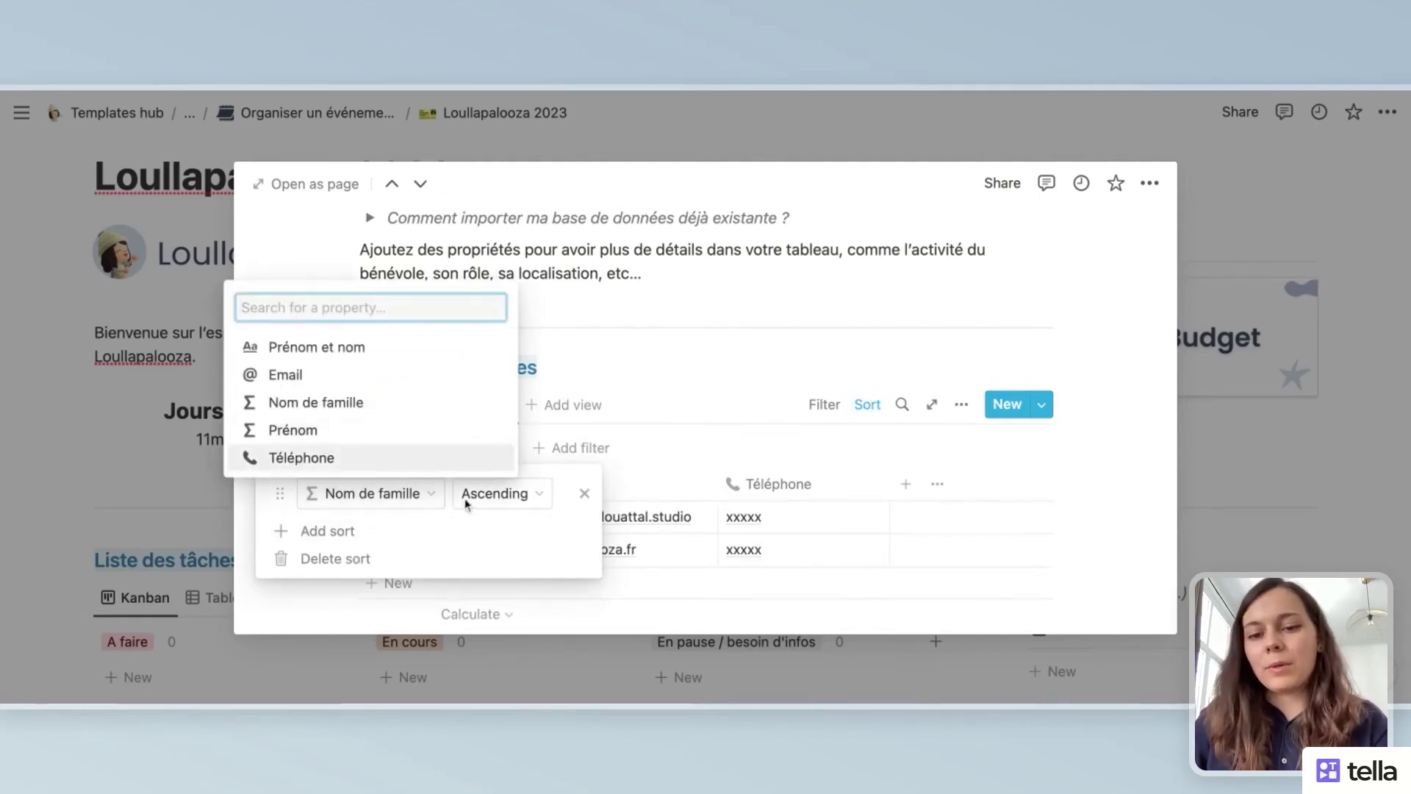
click(548, 542)
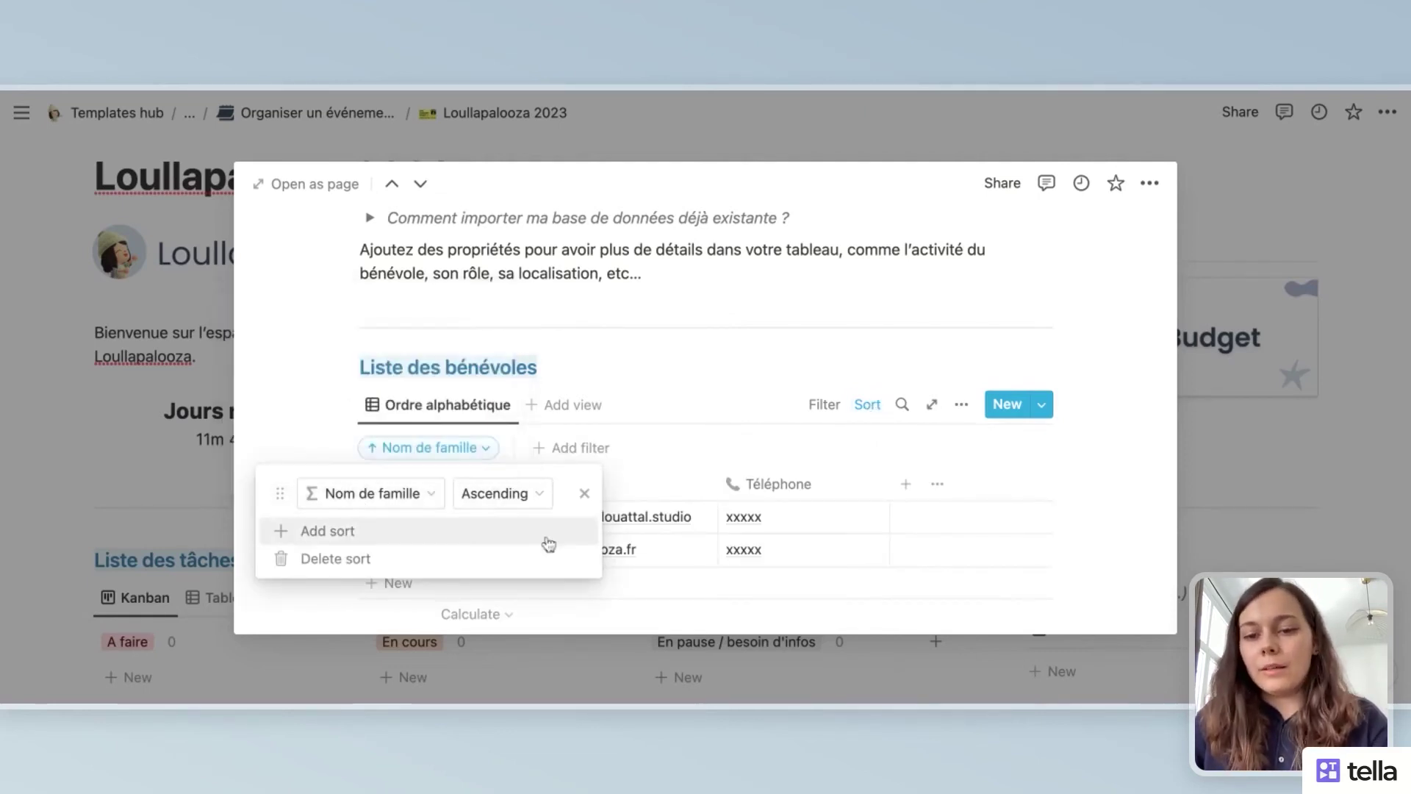
click(585, 497)
key(Escape)
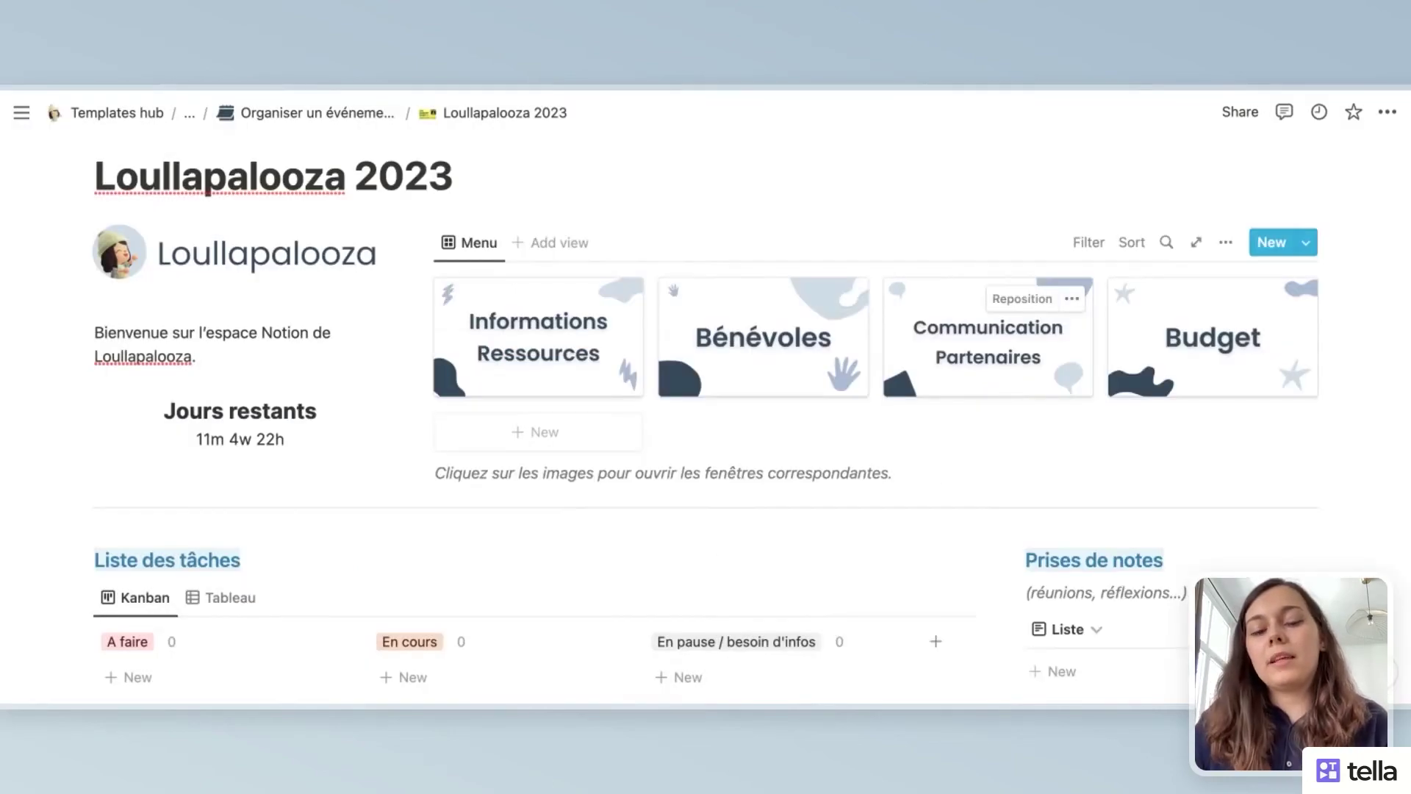
- Open the "Communication Partenaires" card and review its Partenaires board and "Calendrier des contenus"
click(946, 365)
scroll(617, 450, down, 4)
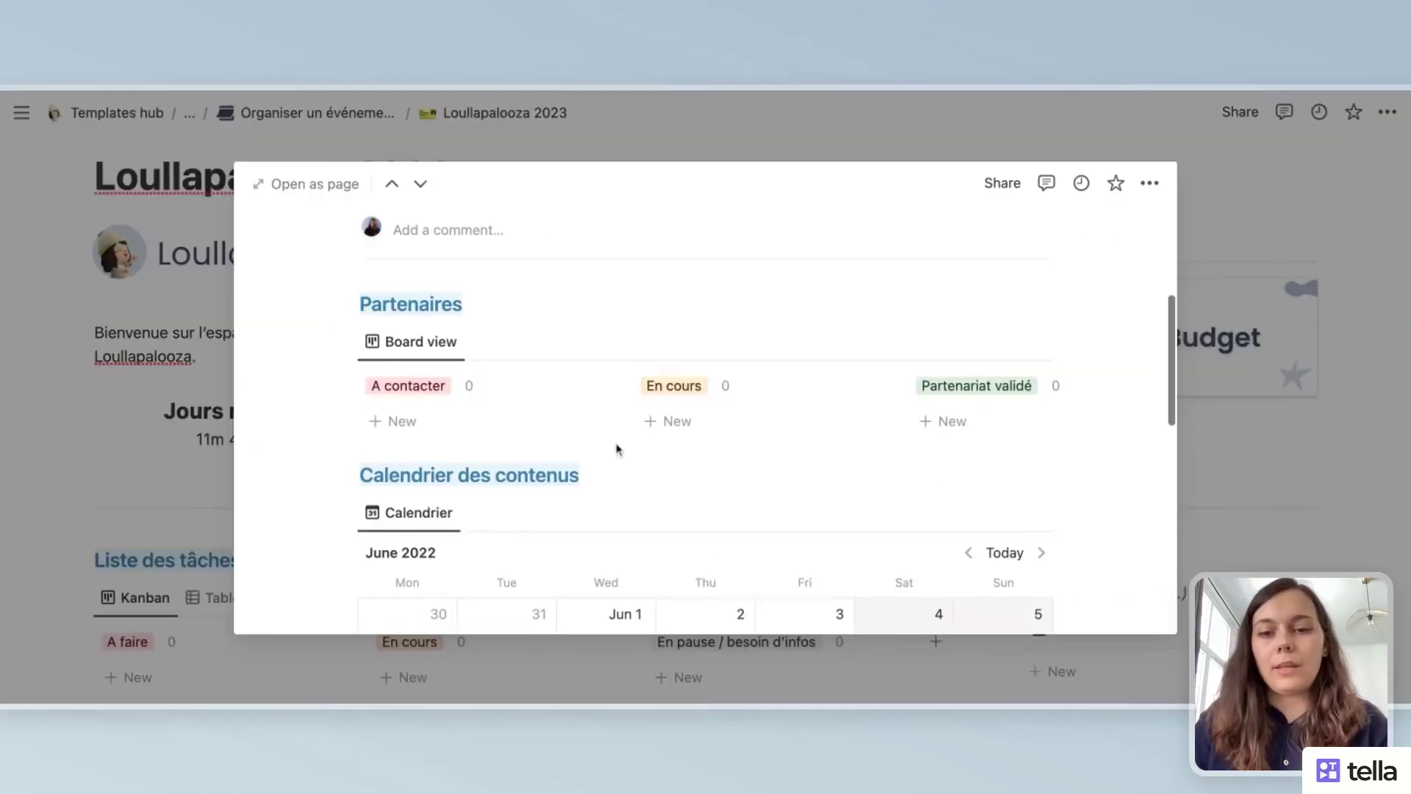
scroll(491, 358, up, 1)
click(492, 358)
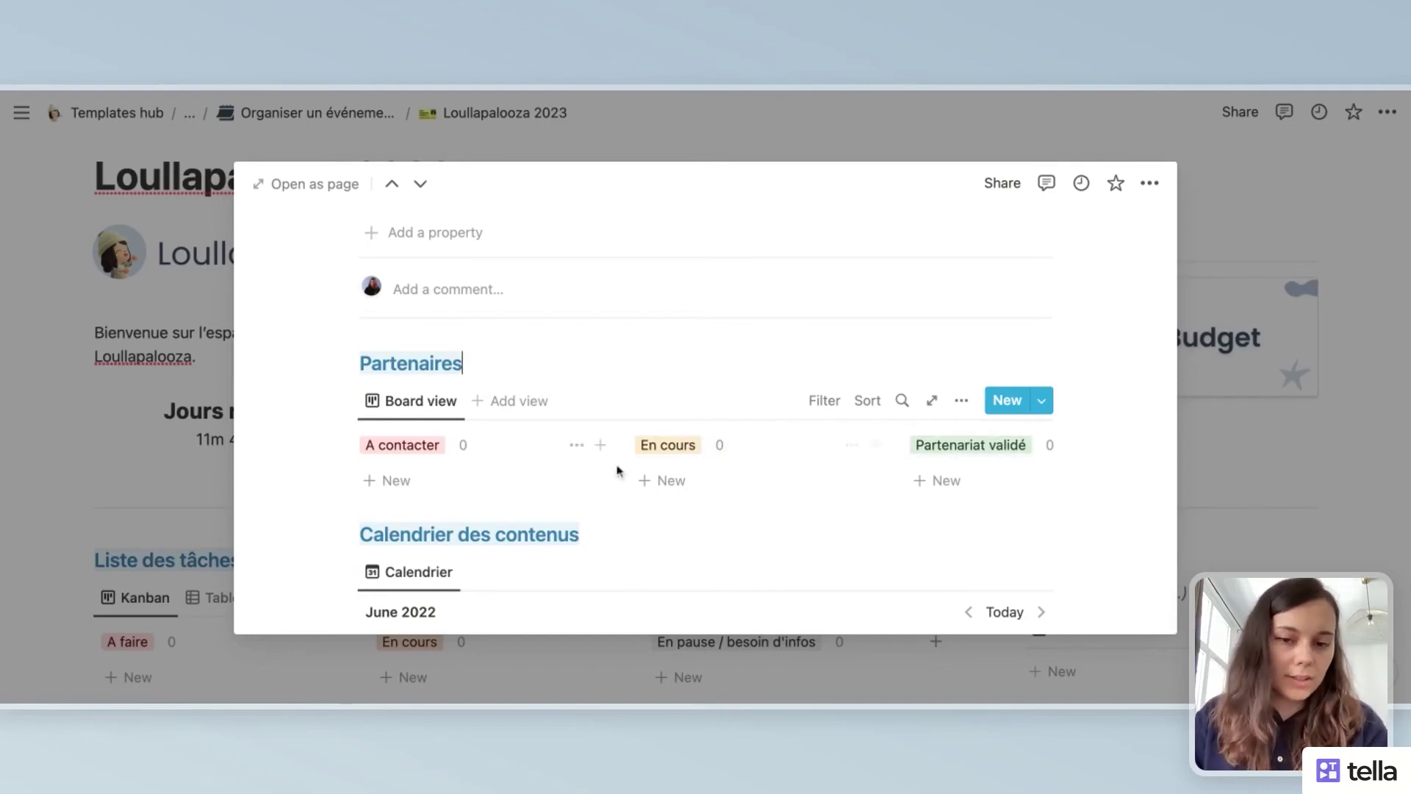
scroll(573, 440, down, 1)
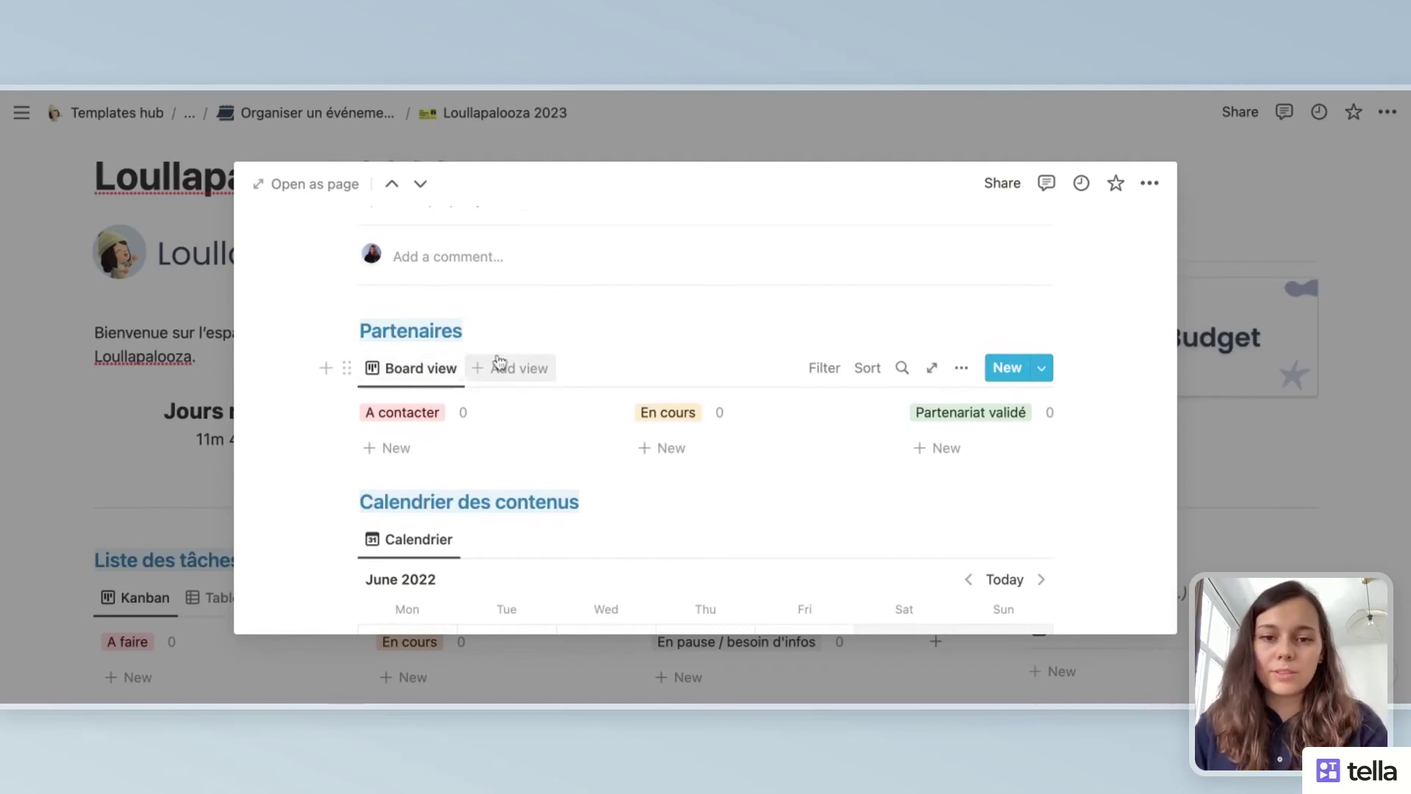
scroll(544, 403, down, 5)
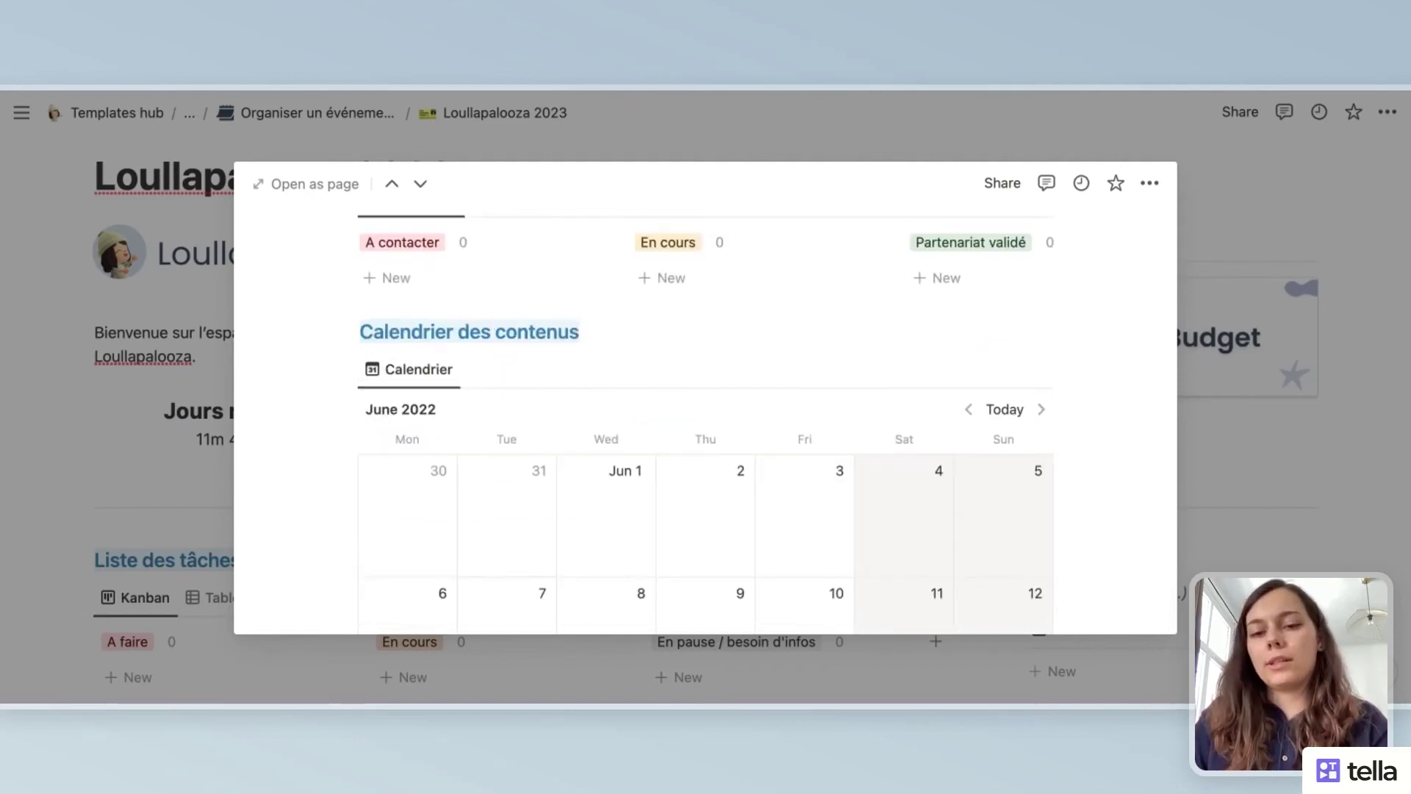
scroll(706, 408, down, 3)
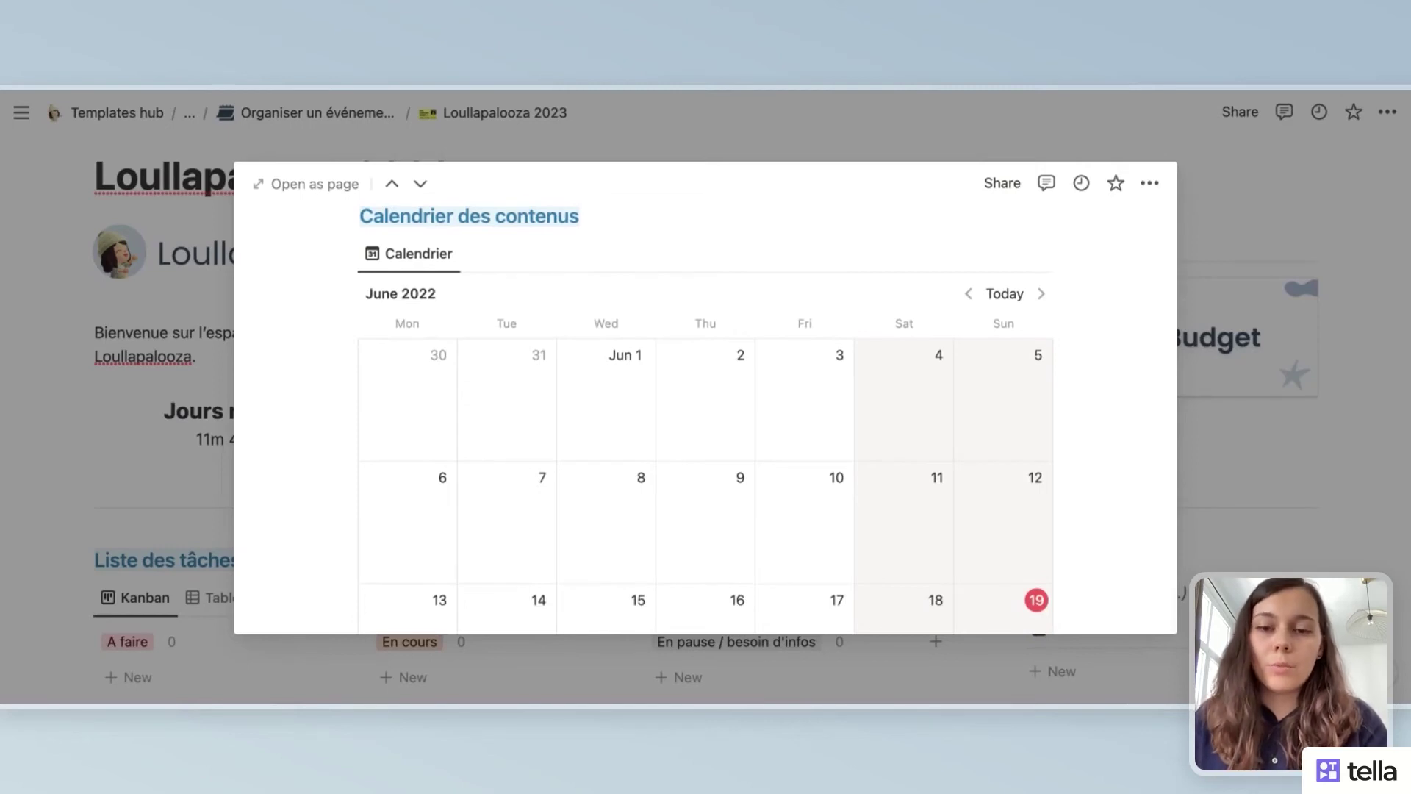
- Review the June 2022 "Calendrier des contenus" and close the Communication Partenaires page
scroll(985, 474, down, 4)
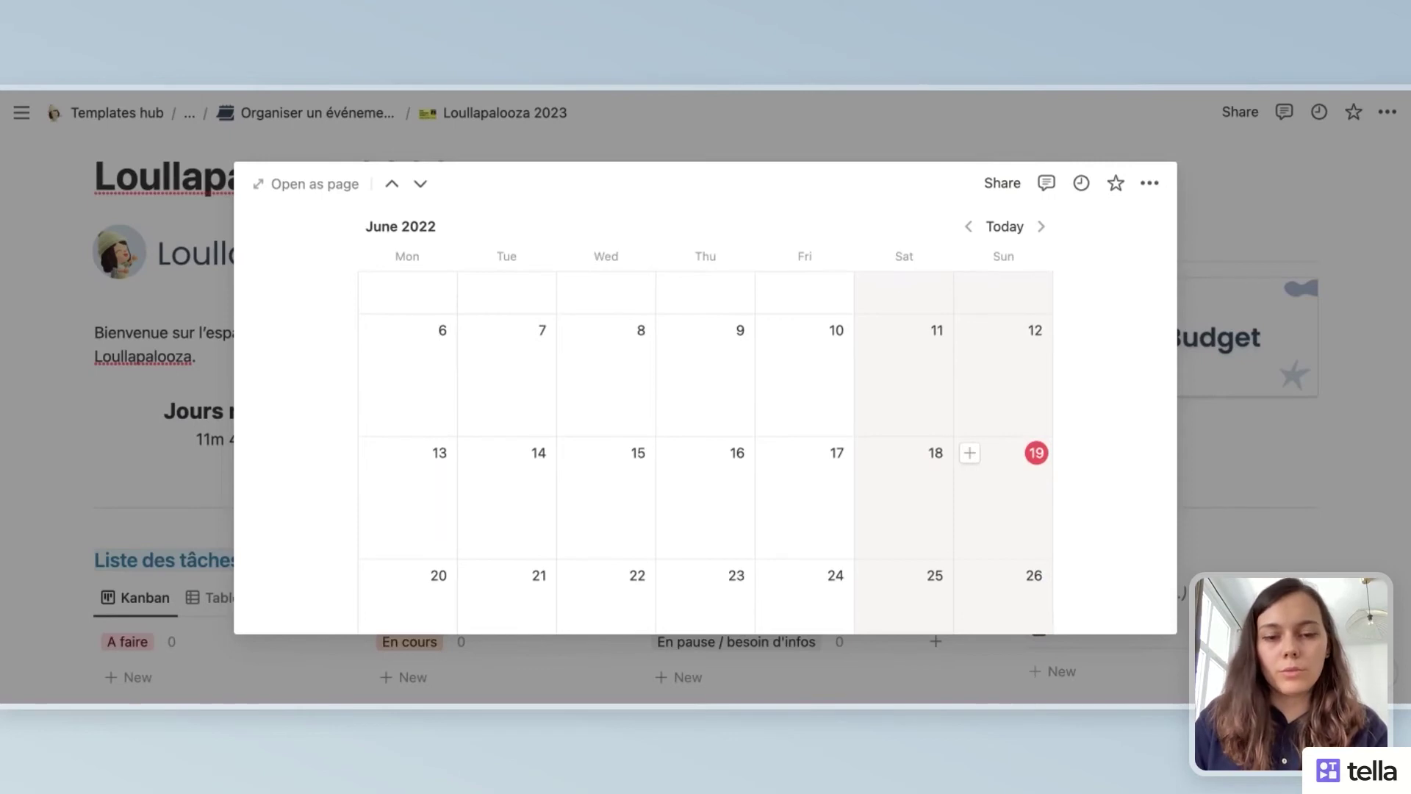
scroll(985, 474, down, 4)
scroll(985, 474, up, 4)
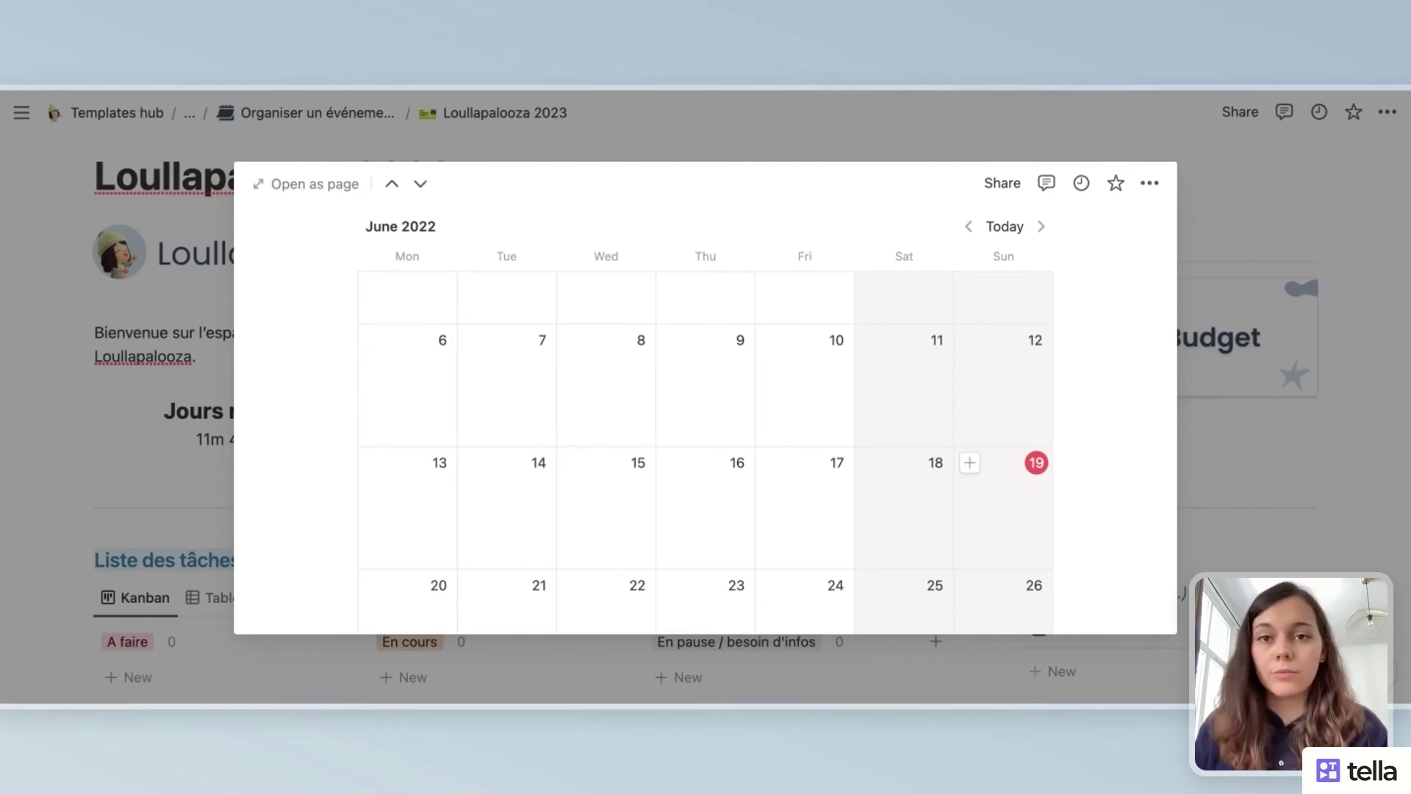
key(Escape)
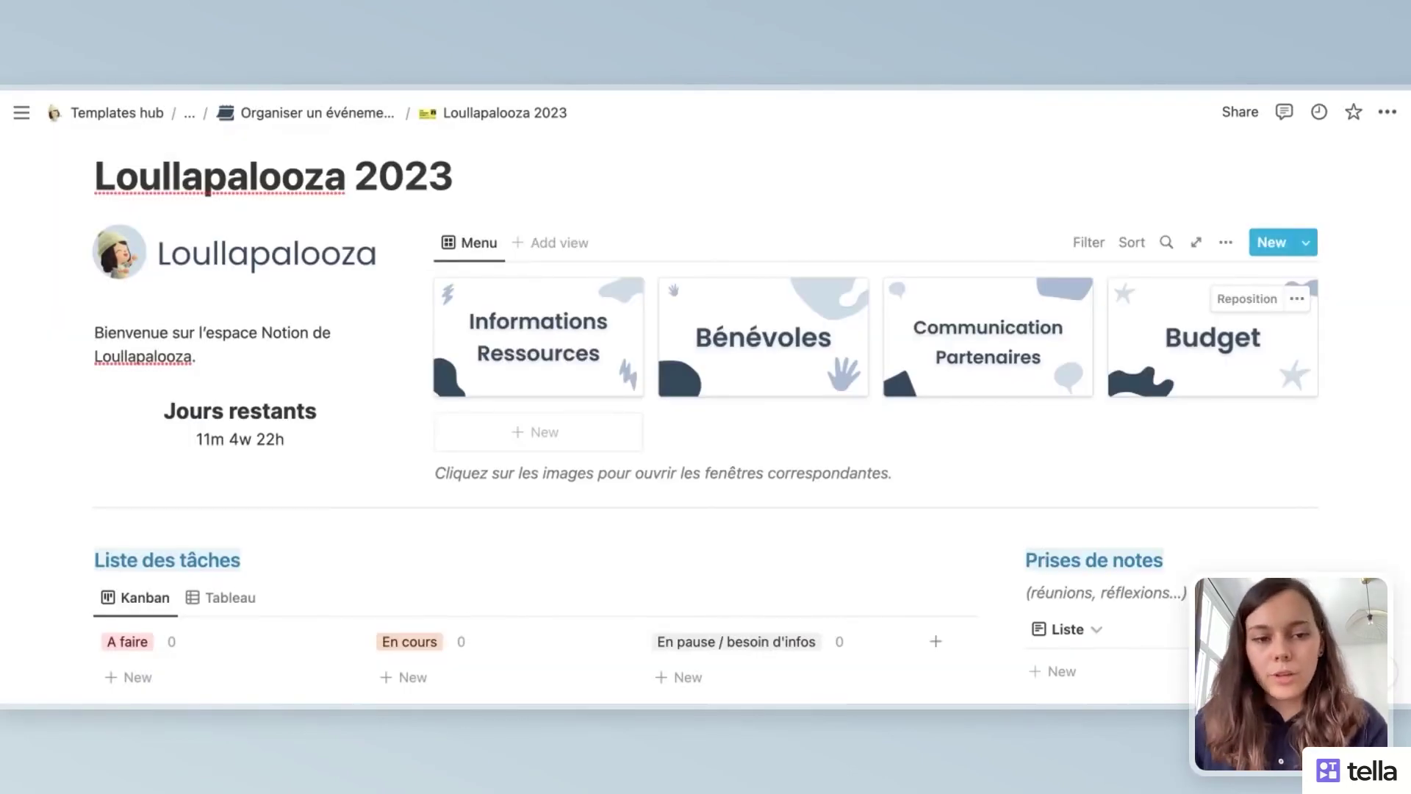
- Open the Budget card and set the event's allocated budget to €400 in "Budget et objectifs"
click(1213, 346)
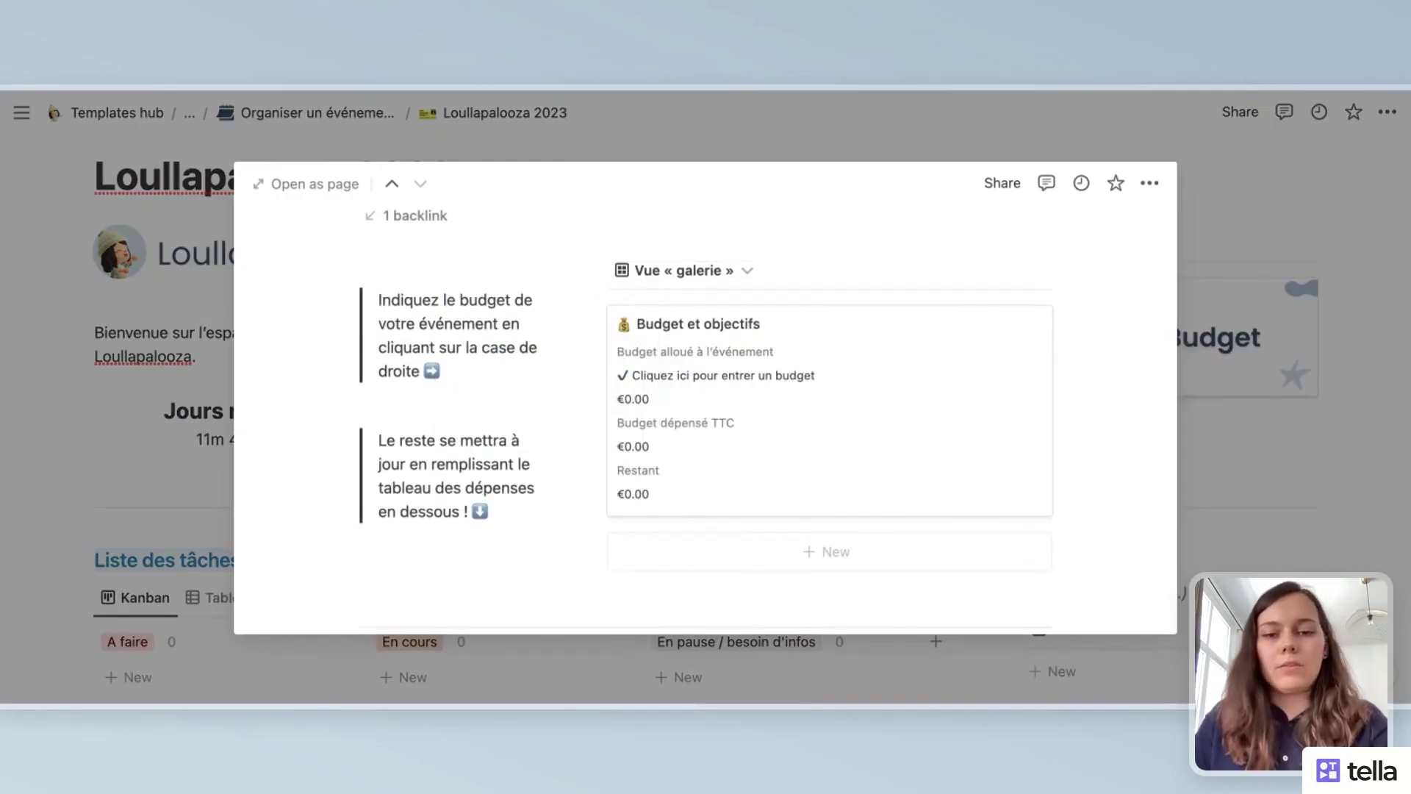
click(719, 394)
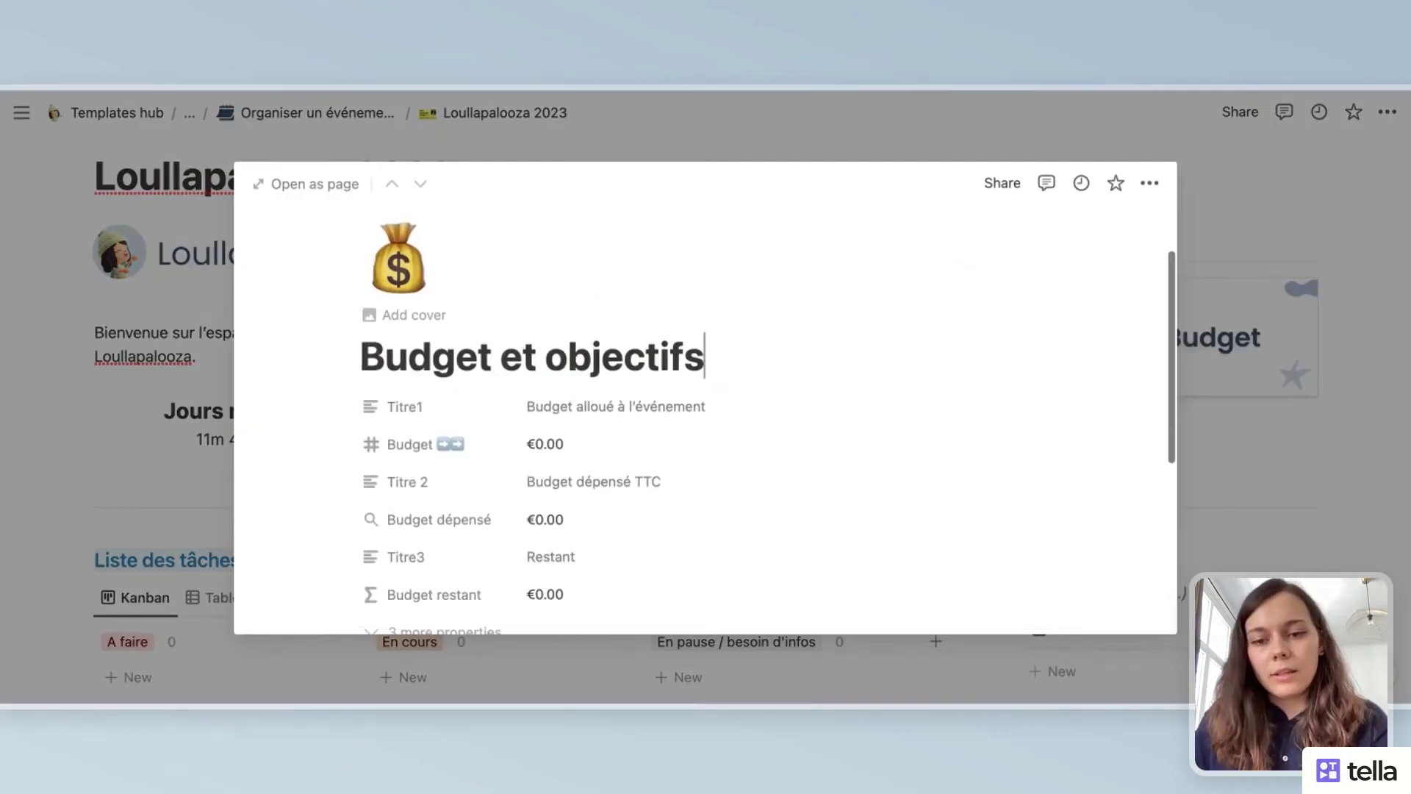
click(578, 451)
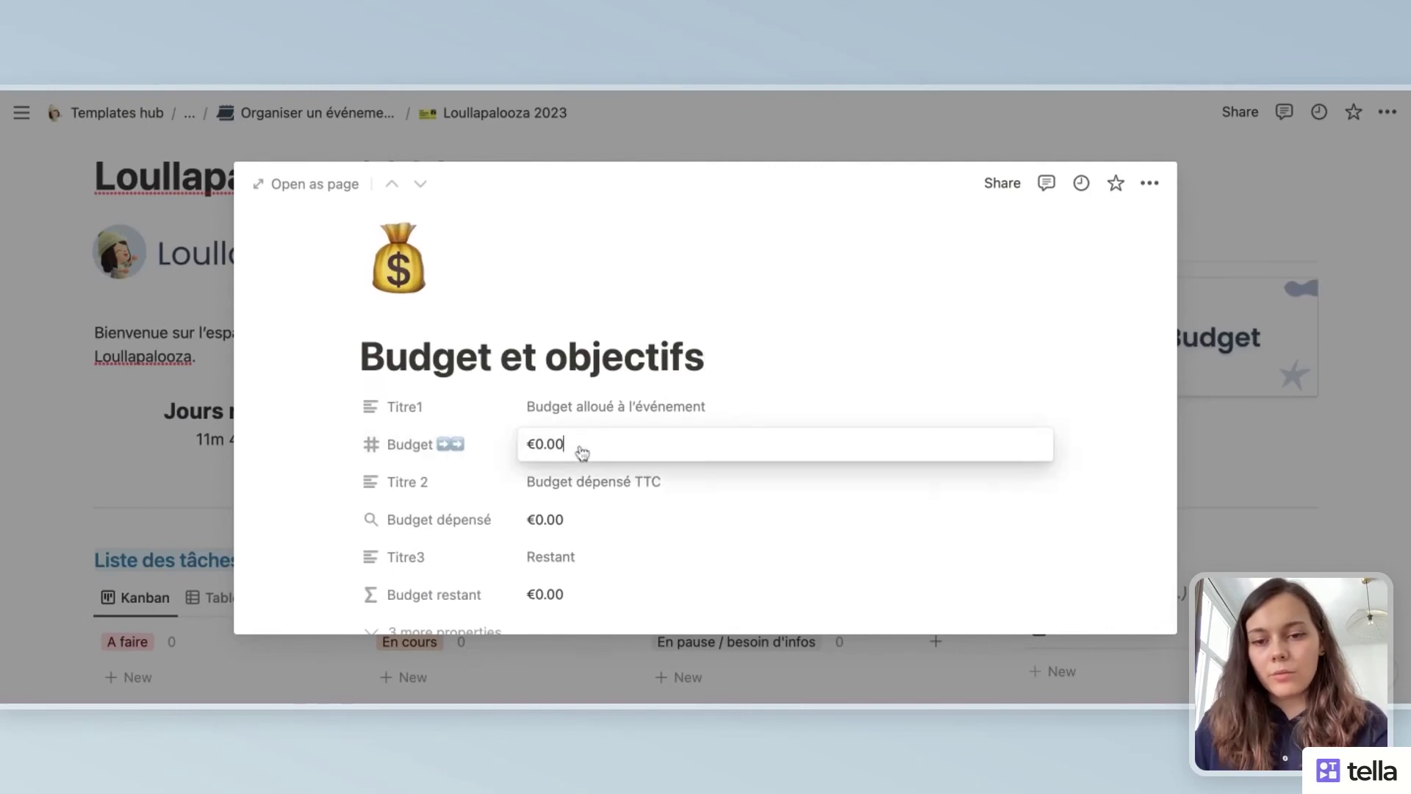
click(535, 445)
text(40)
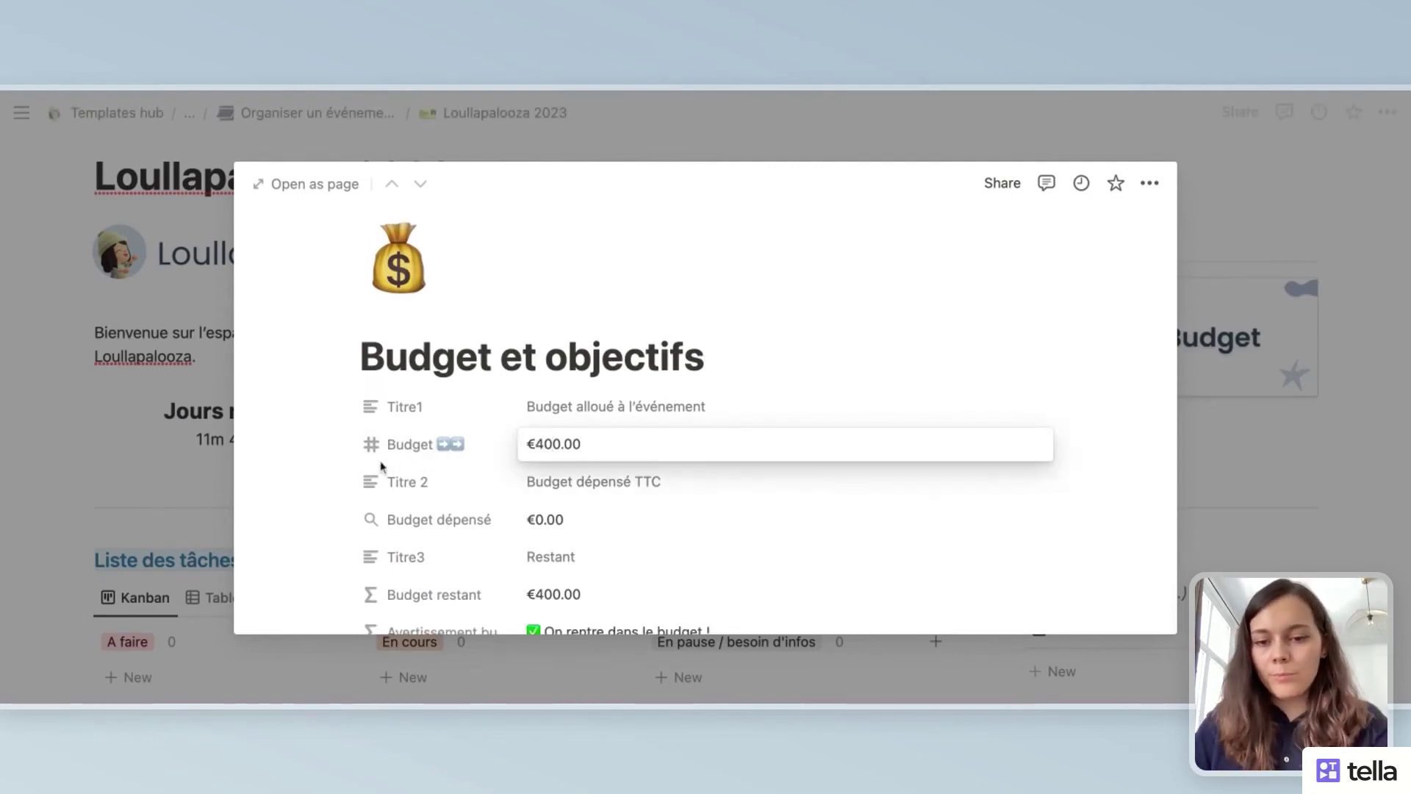
key(Escape)
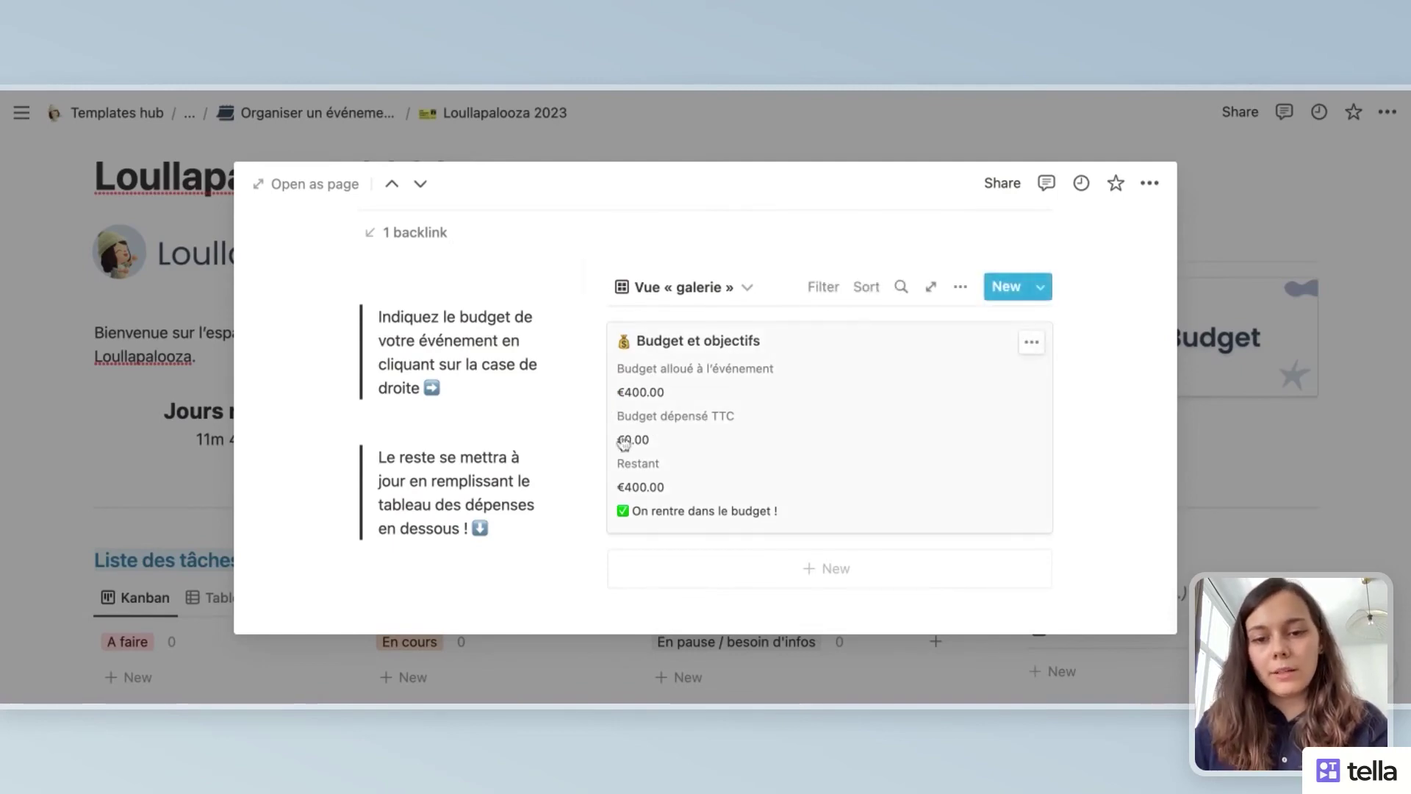
- Add a "Kakemono" expense to "Liste des dépenses" from "Imprimeur du coin" for €78, dated June 19, 2022
scroll(624, 441, down, 5)
scroll(629, 437, up, 4)
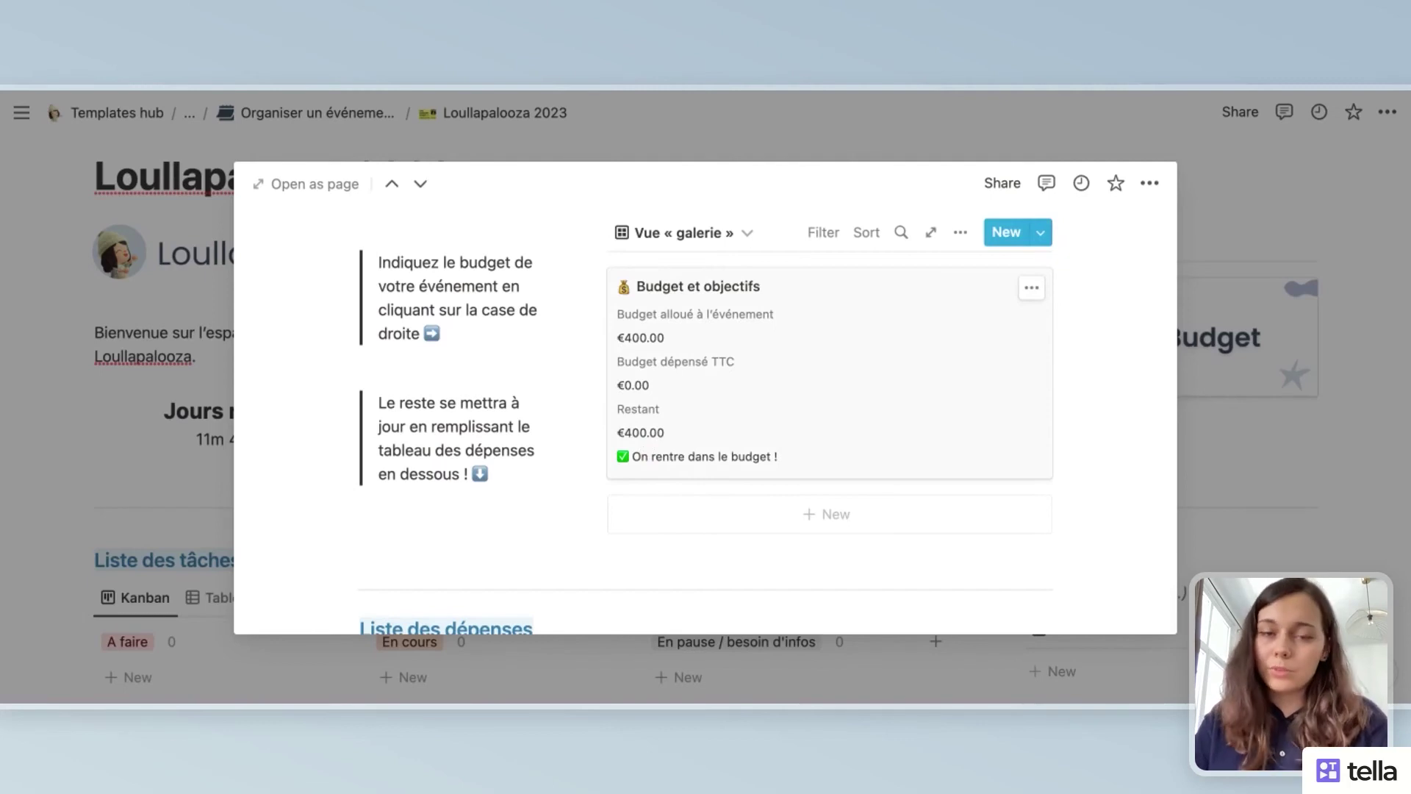
scroll(419, 411, down, 5)
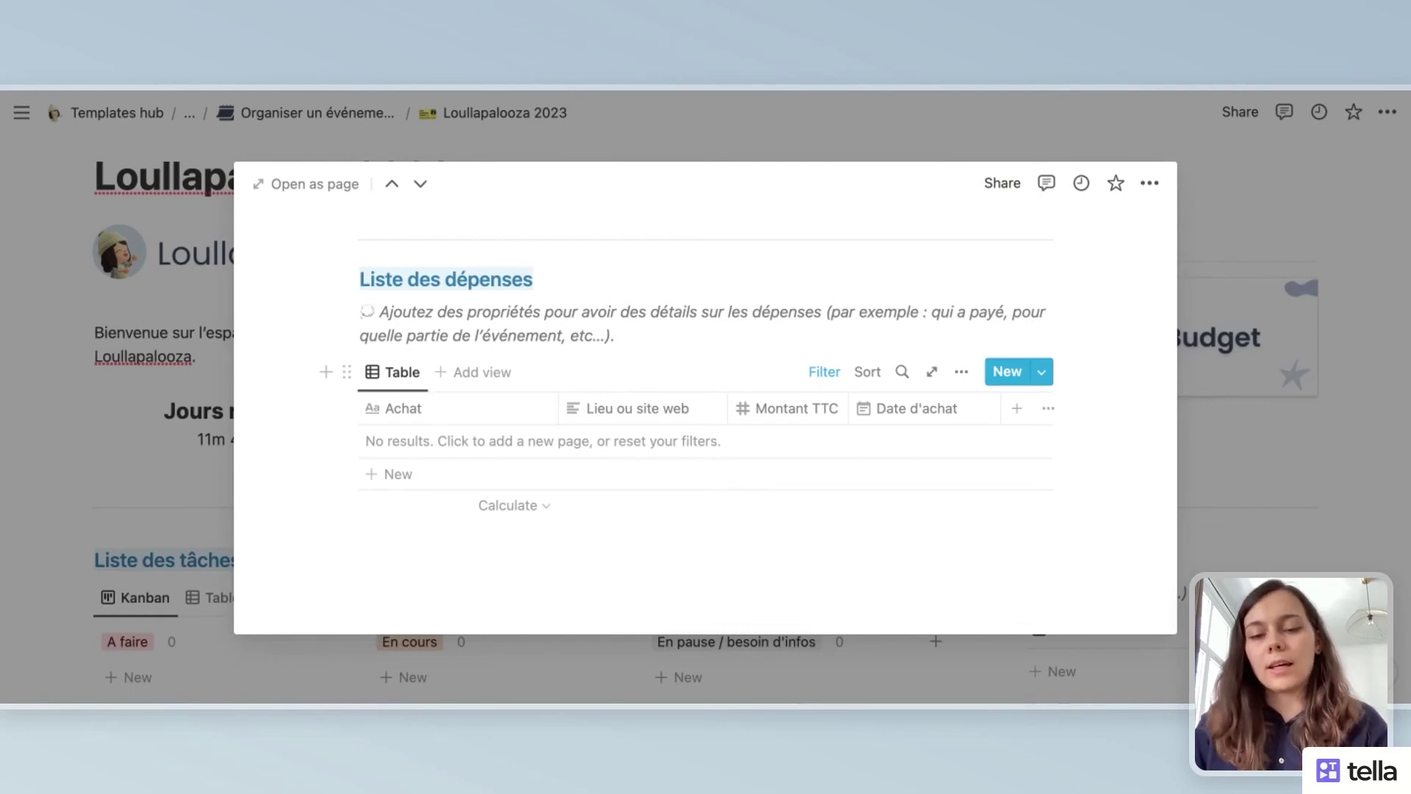
click(397, 474)
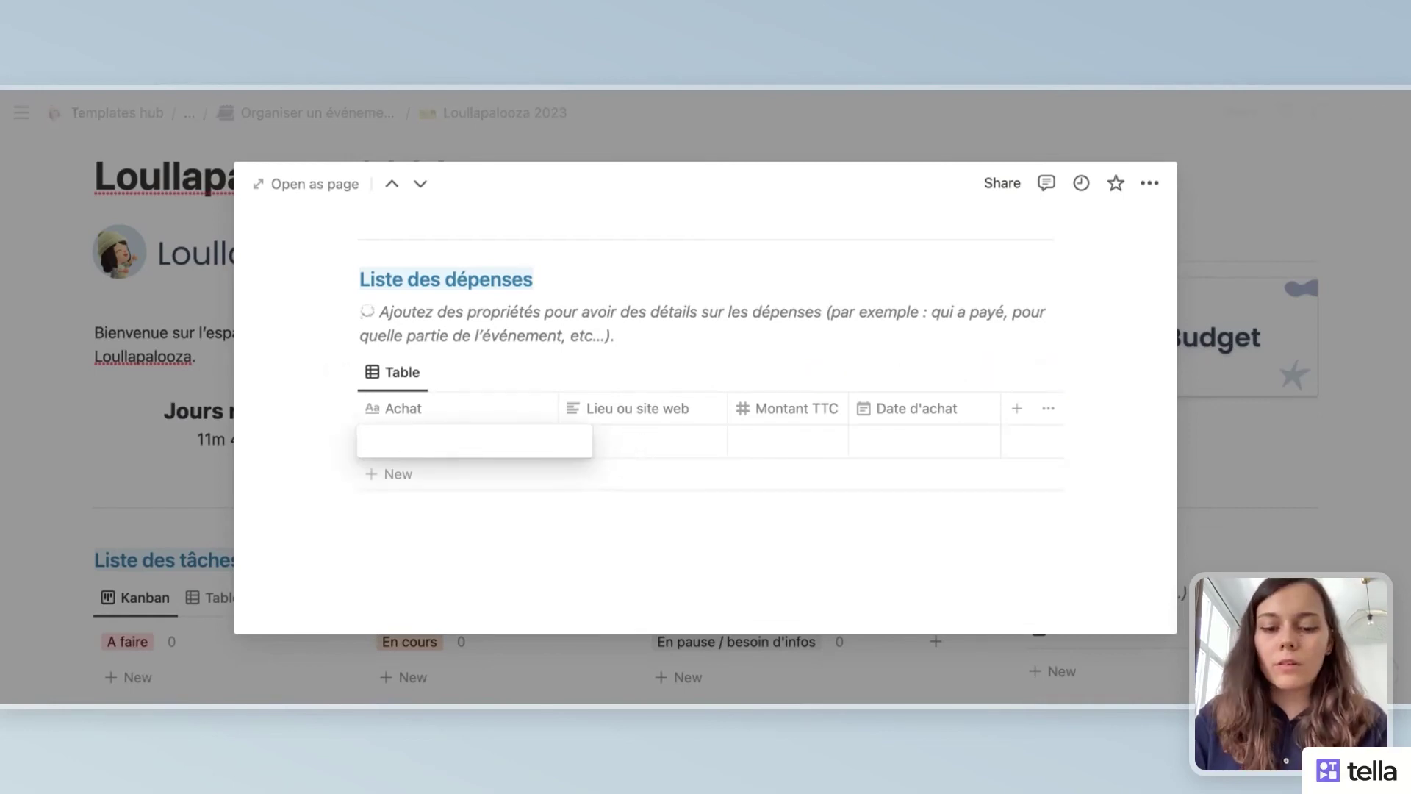
text(Kakemono)
key(Tab)
text(Imprimeur du coin)
key(Tab)
text(78)
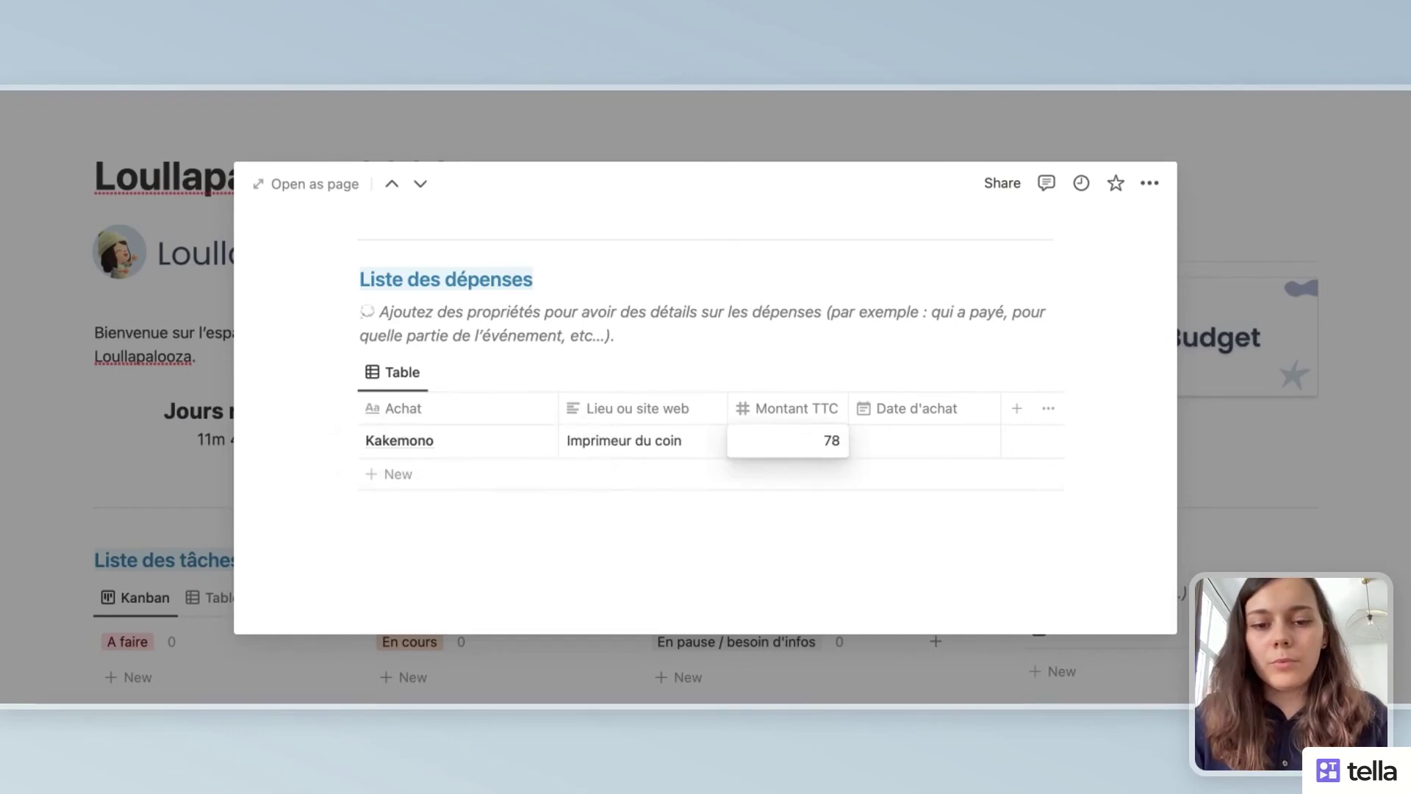
key(Return)
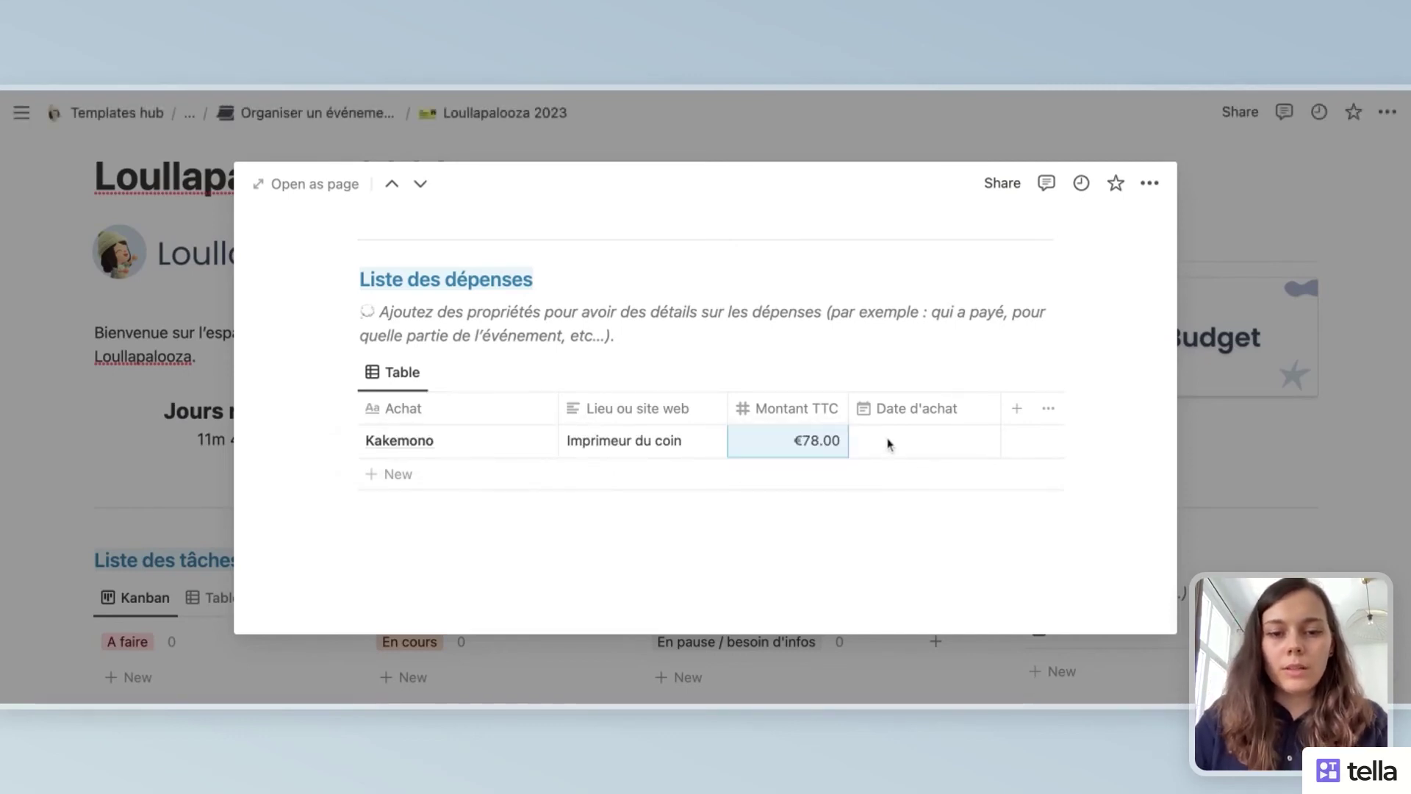
click(888, 441)
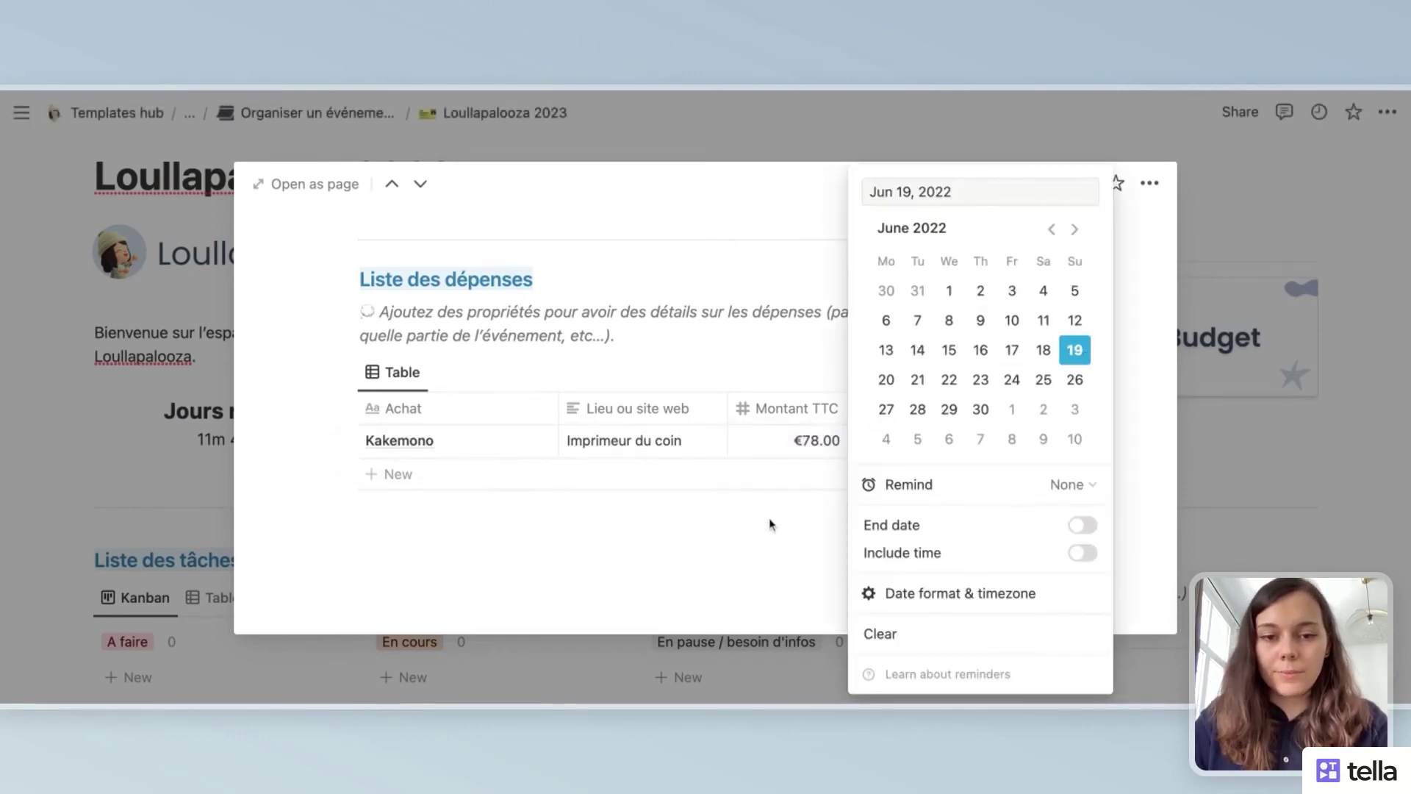
scroll(771, 526, up, 5)
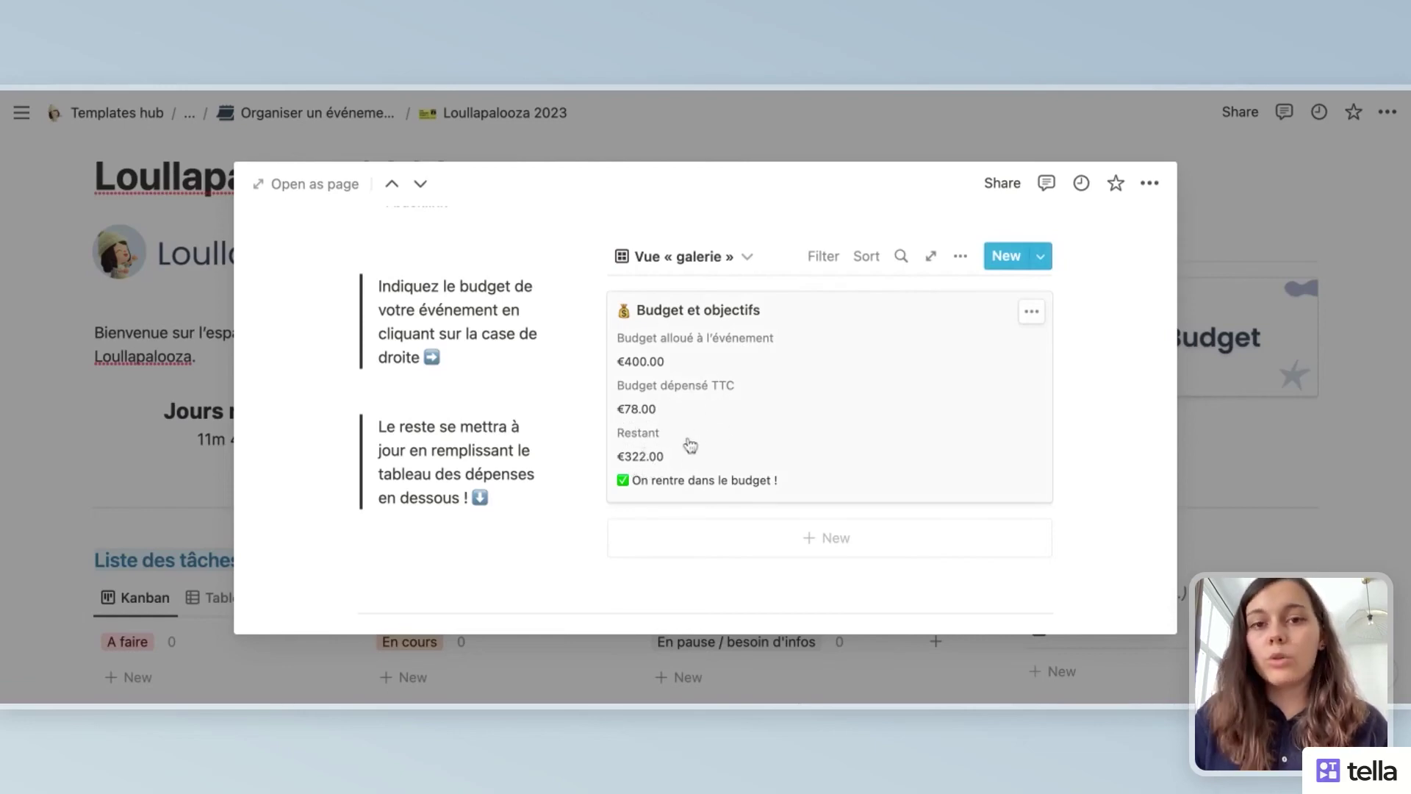
- Add a "Flyers" expense to "Liste des dépenses", check the budget summary and close the Budget page
scroll(690, 445, down, 5)
click(387, 452)
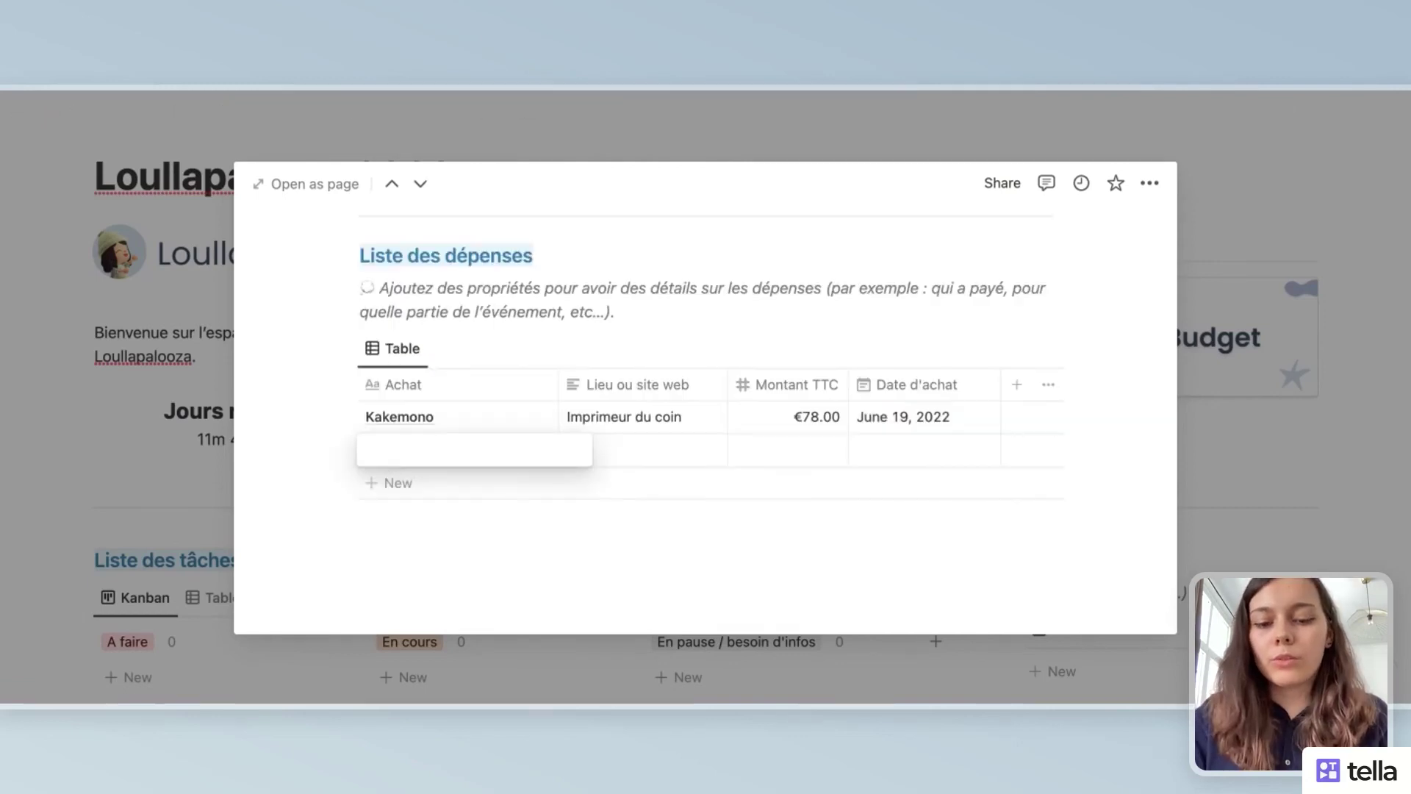
text(Flyers)
key(Tab)
scroll(671, 387, up, 5)
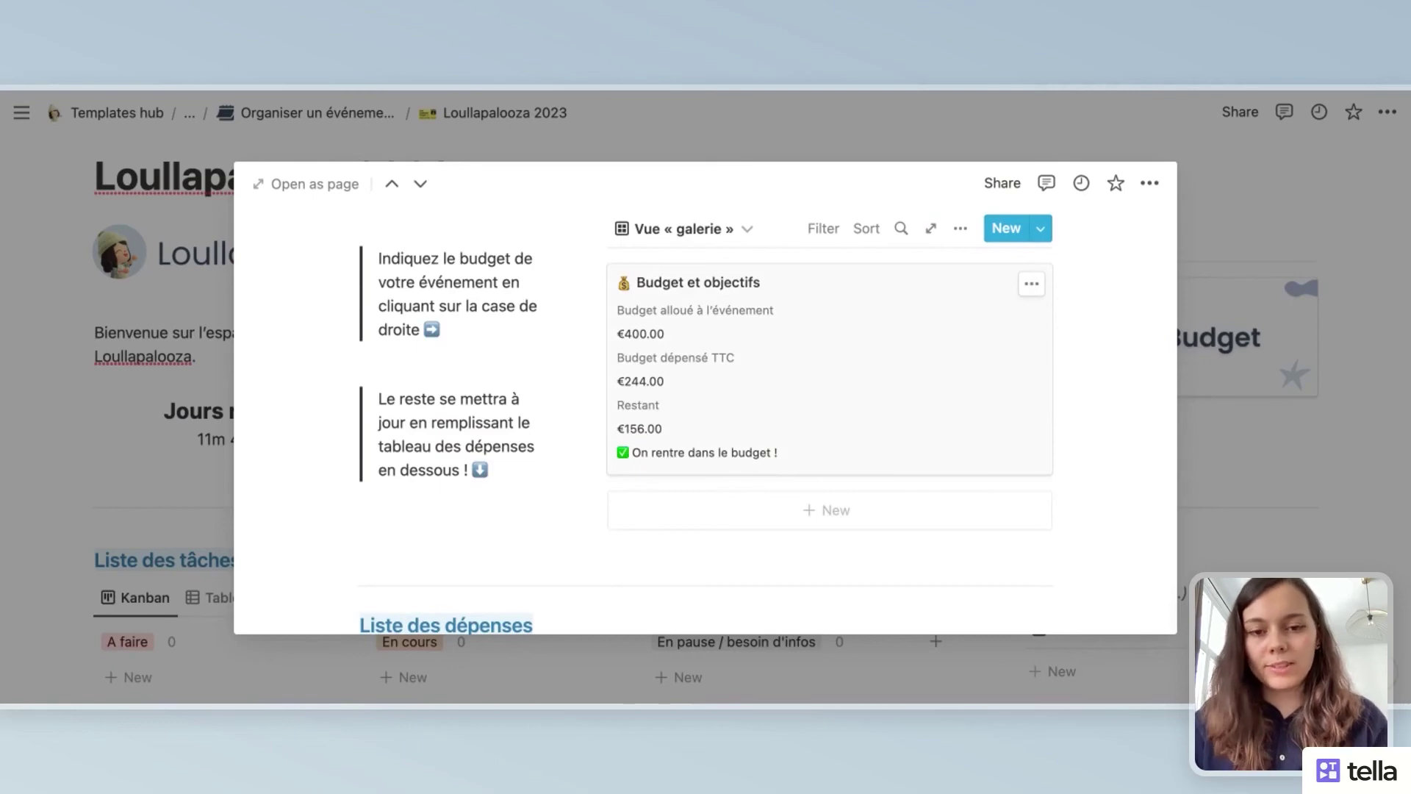
key(Escape)
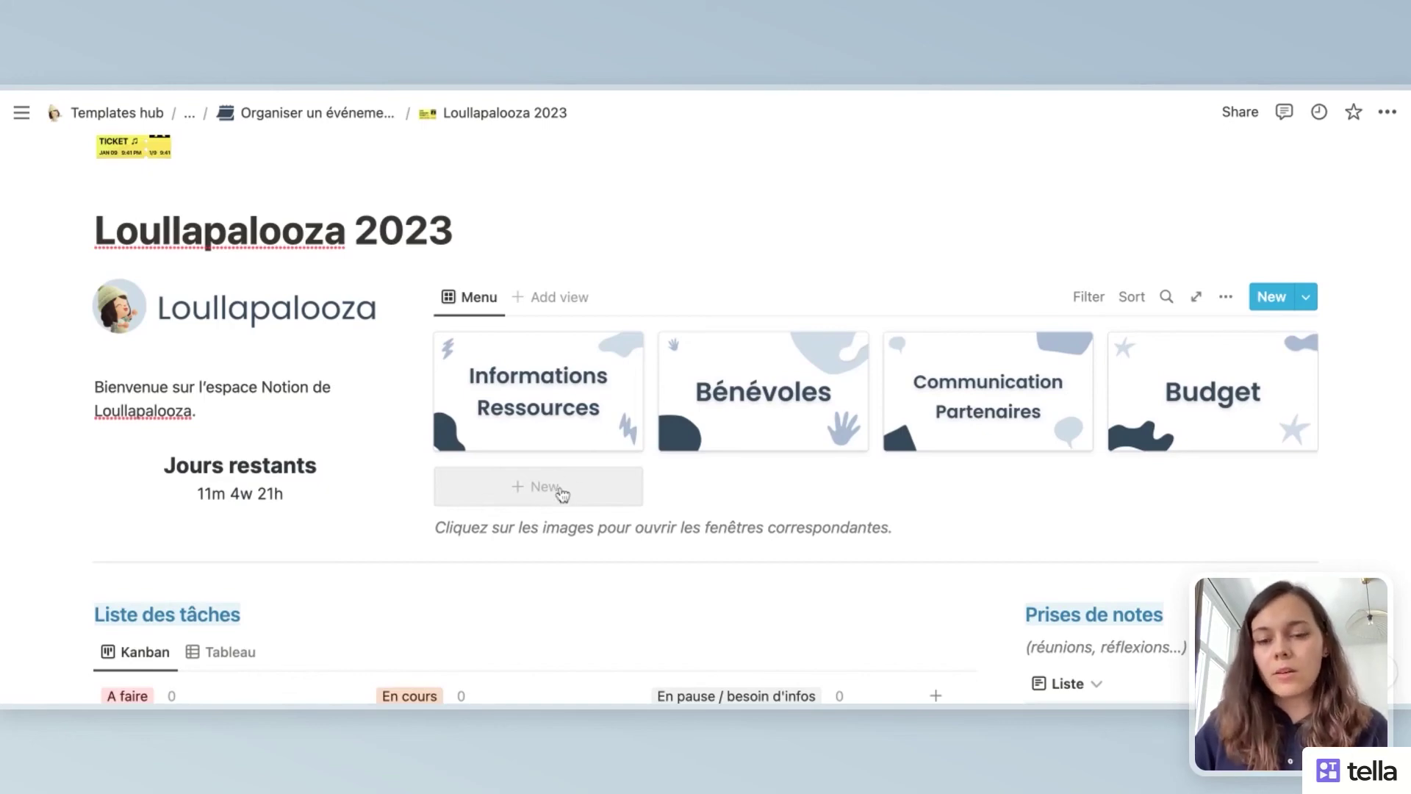
- Examine "Liste des tâches" in its Kanban and Tableau views, and return to the Kanban view
scroll(441, 527, down, 5)
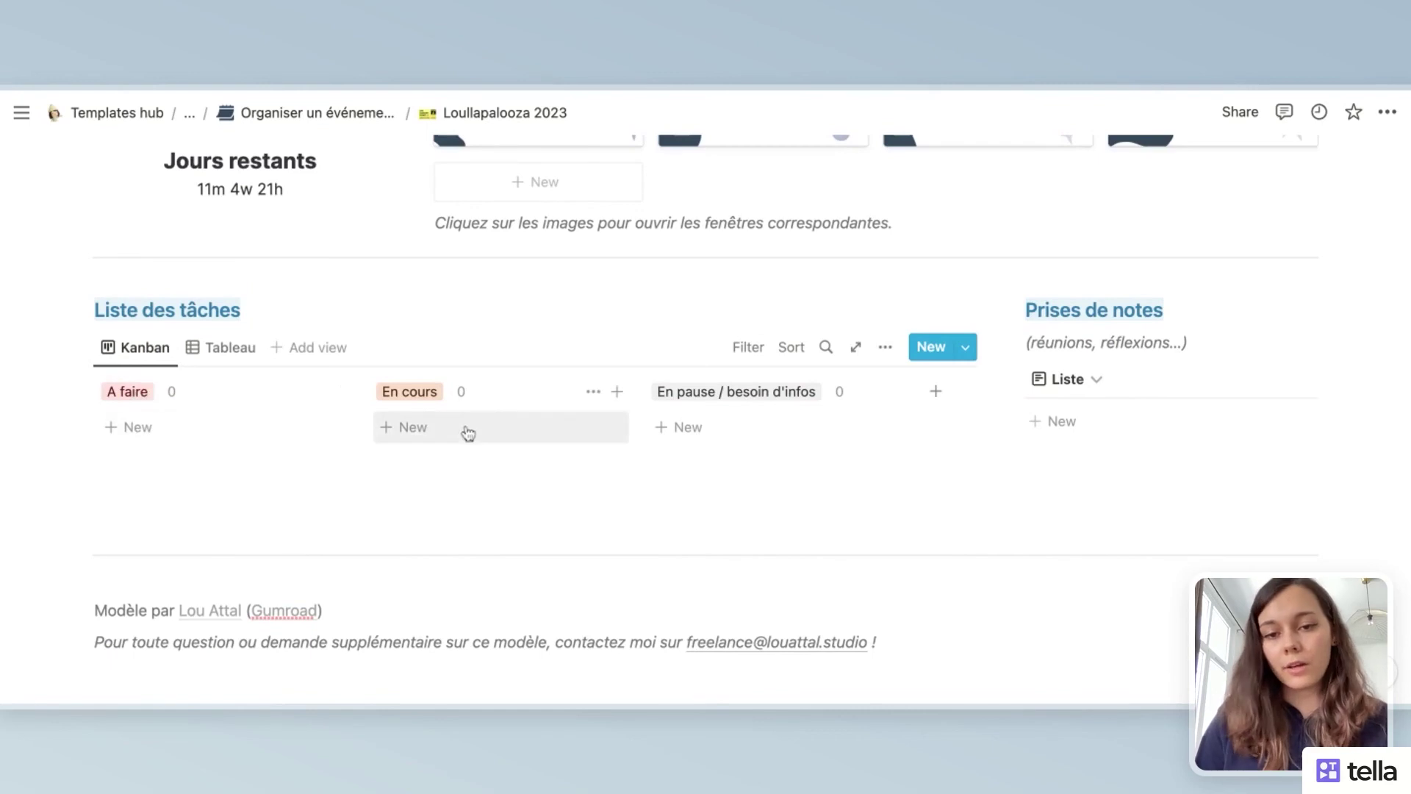
scroll(463, 431, right, 3)
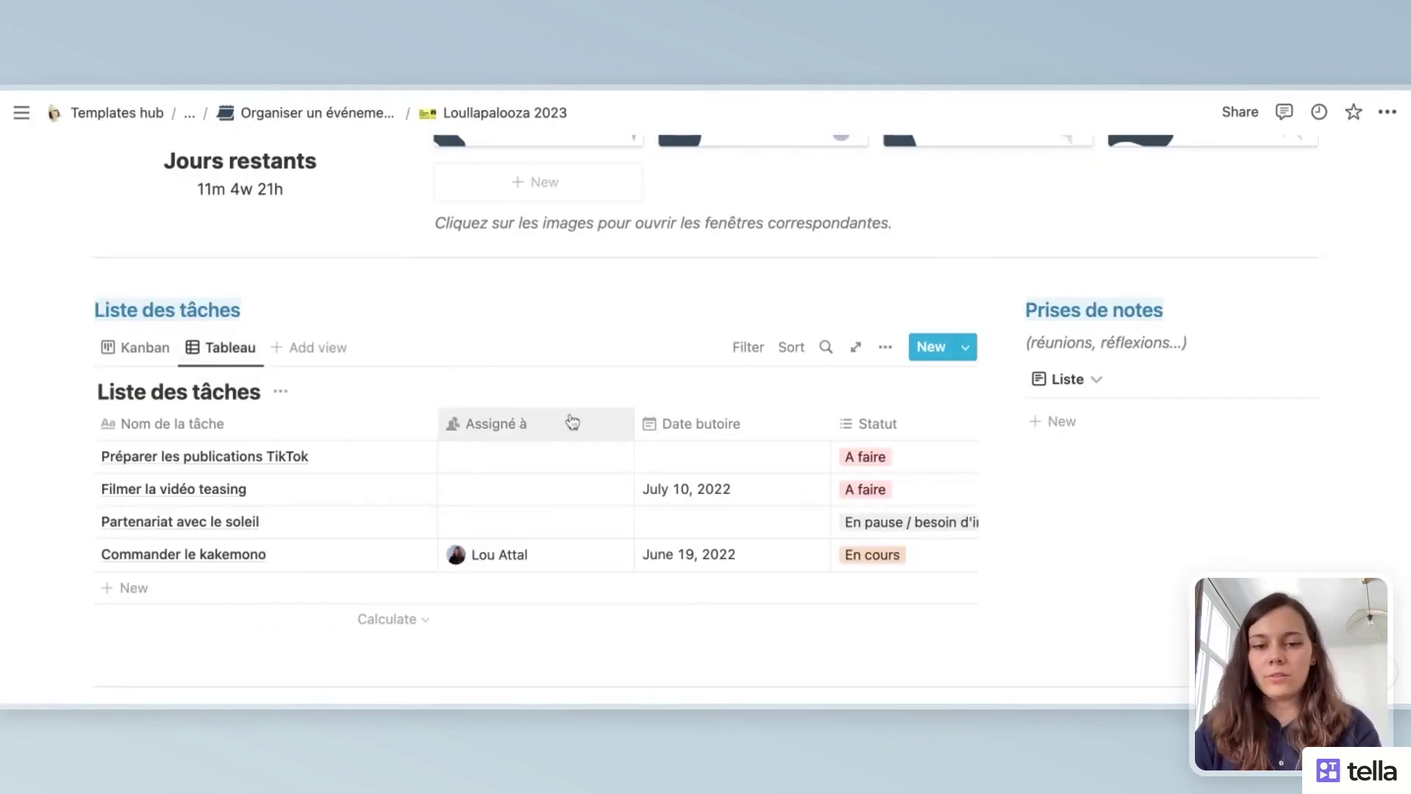
click(219, 350)
click(140, 348)
click(140, 348)
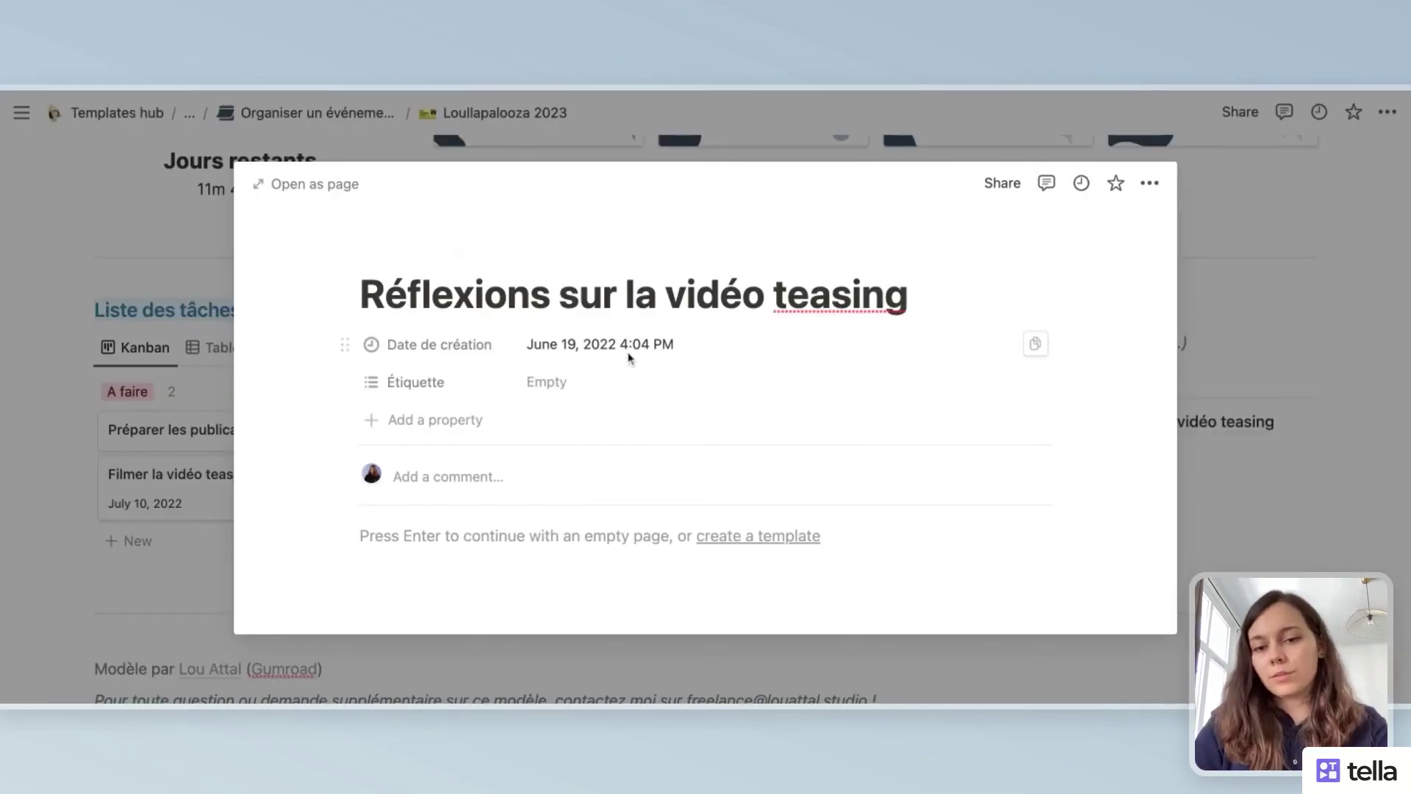
- Tag the note "Réflexions sur la vidéo teasing" with the Étiquette "Réflexions"
click(577, 391)
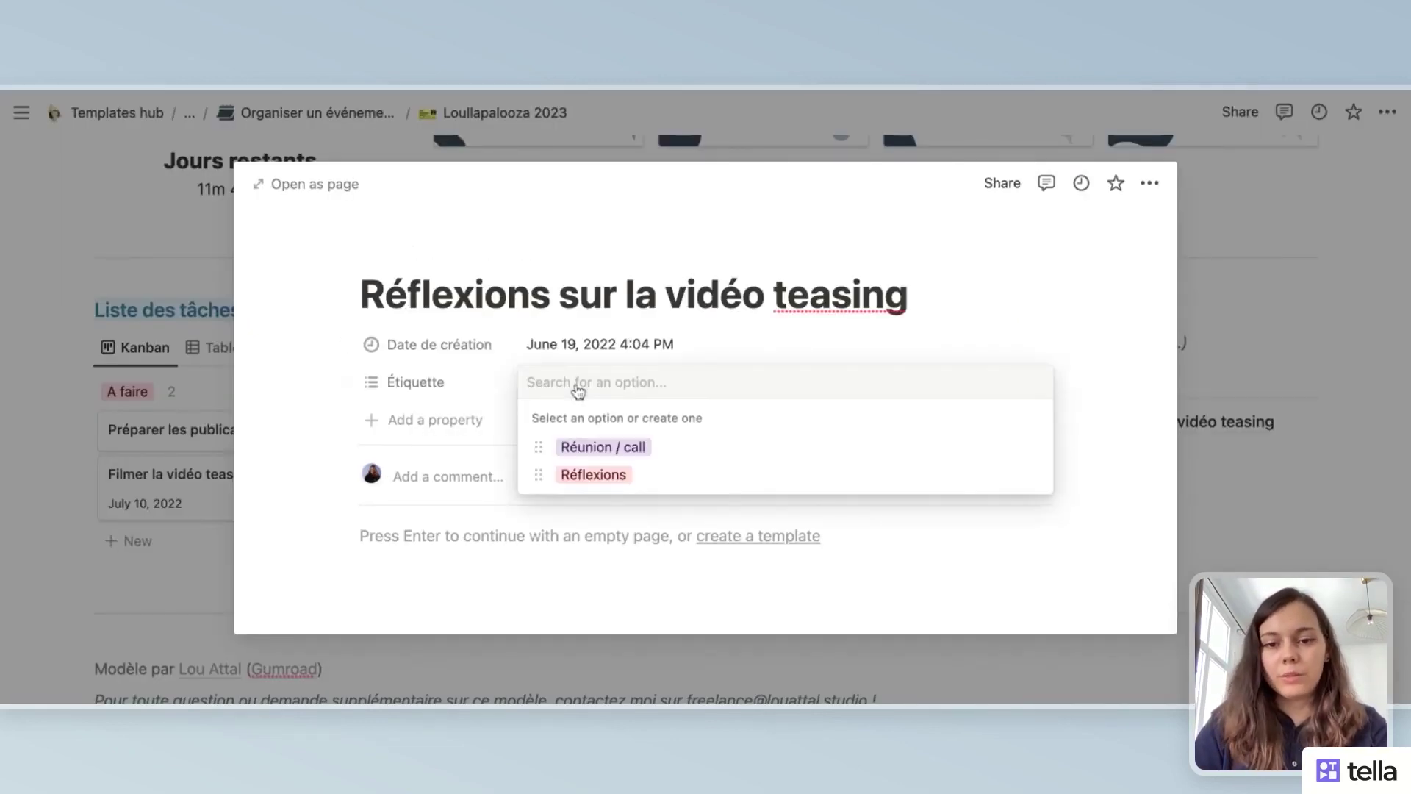
click(619, 470)
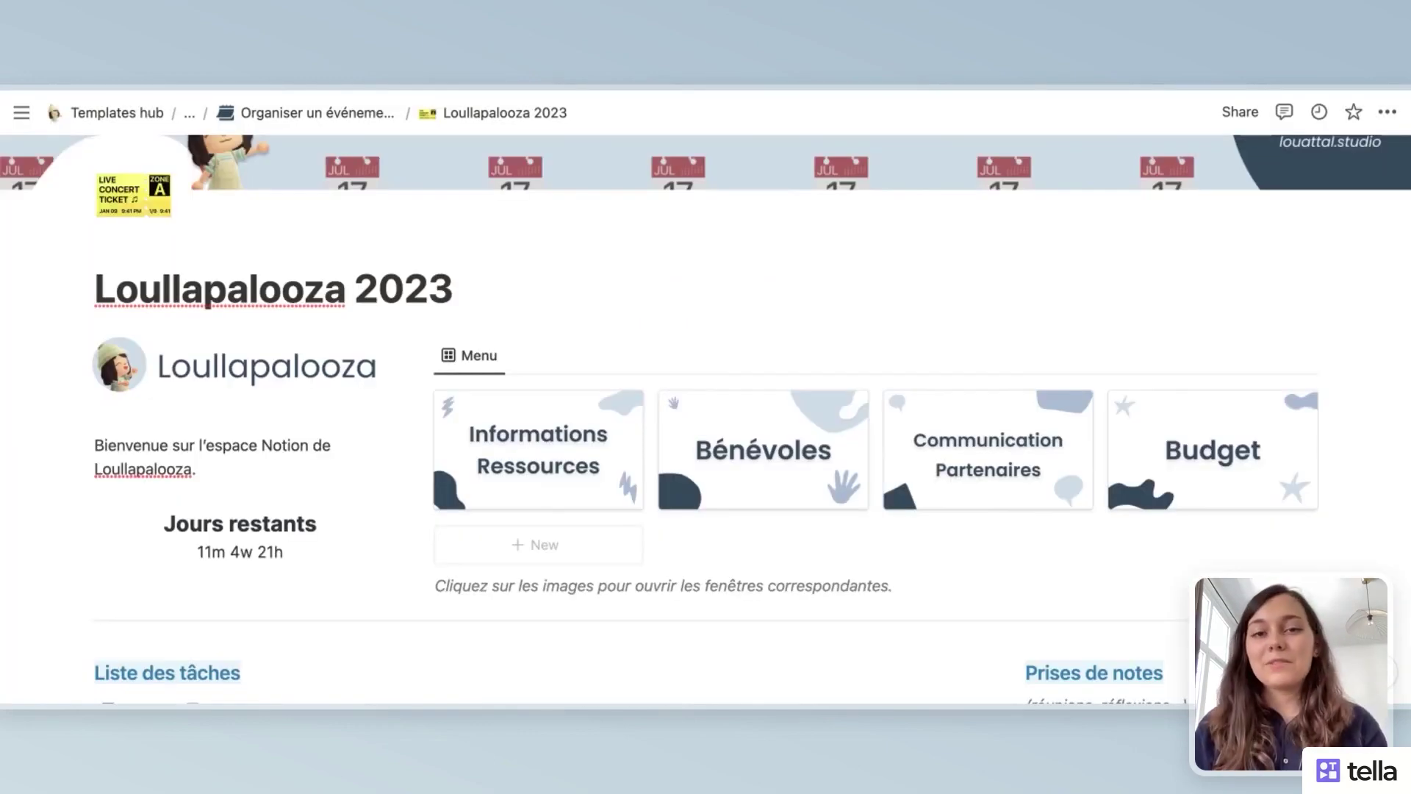